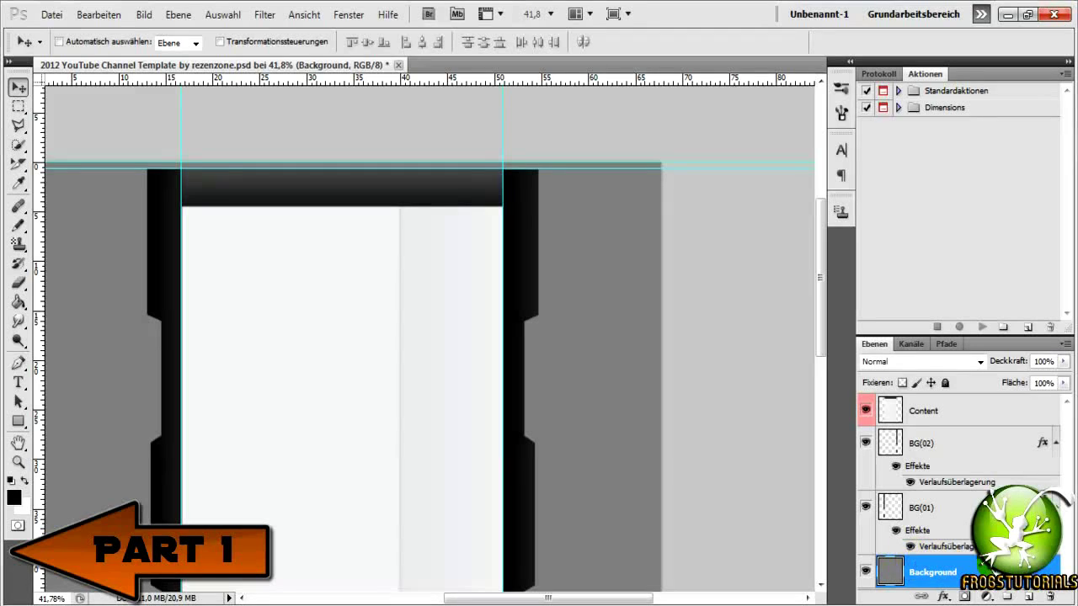
Add a new empty layer above Background named Hintergrund
{"action": "left_click", "coordinate": [1029, 597]}
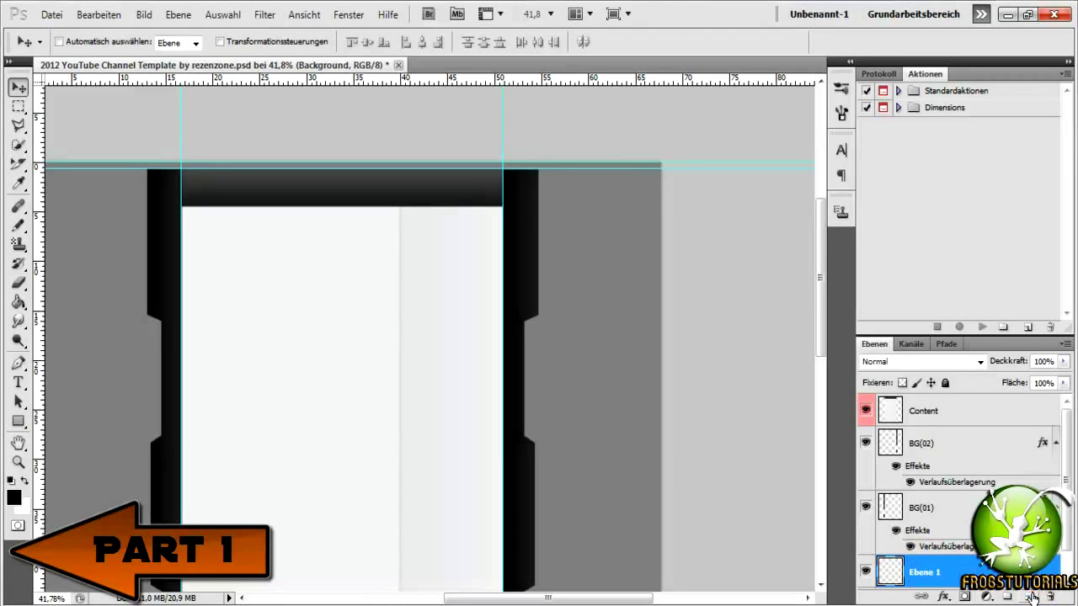
{"action": "double_click", "coordinate": [925, 573]}
{"action": "type", "text": "H"}
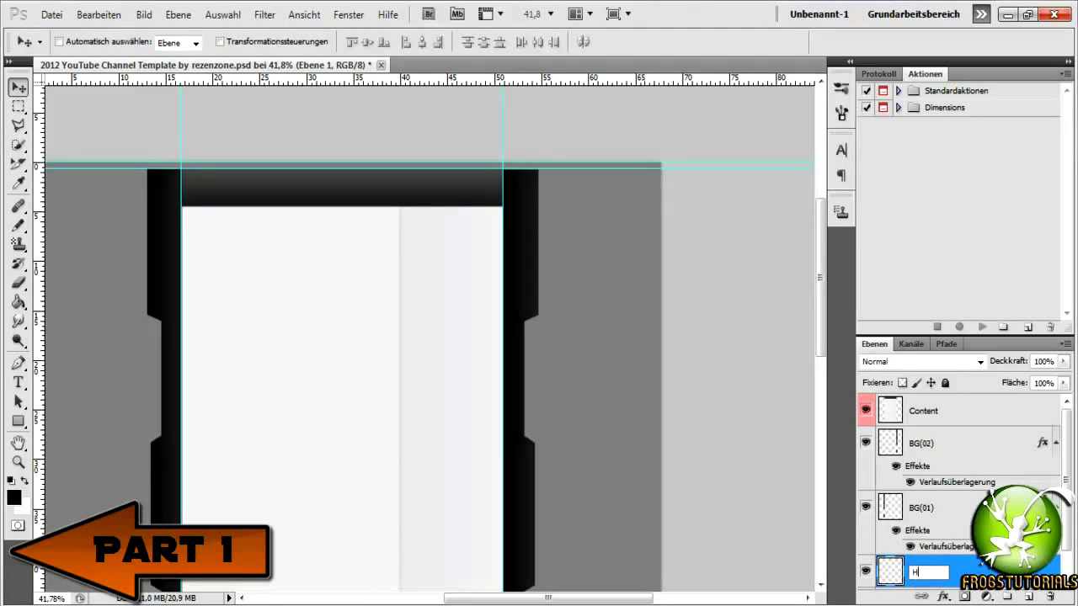
{"action": "type", "text": "intergrund"}
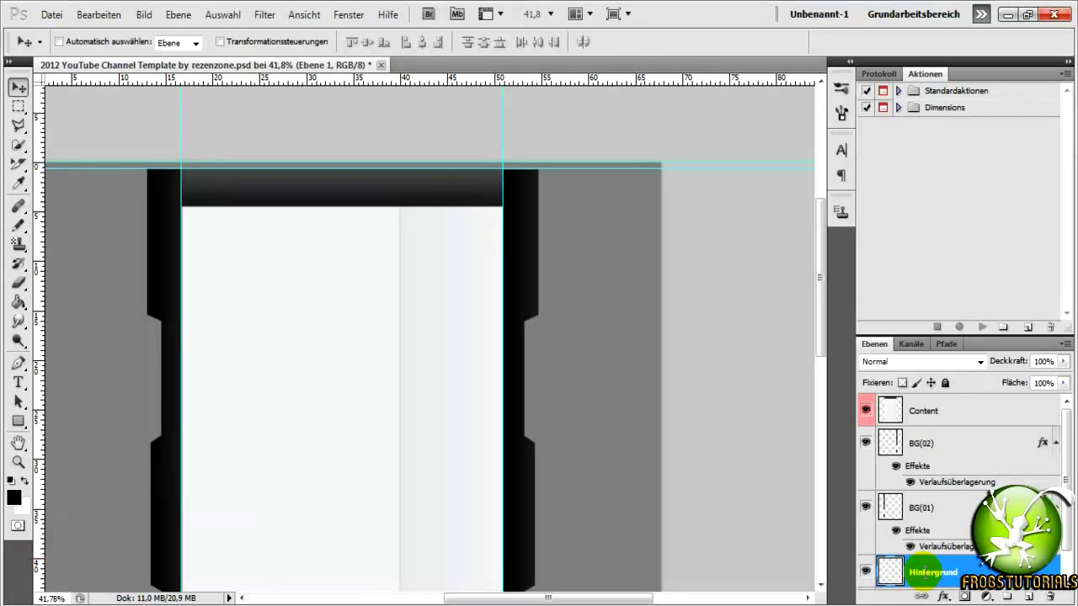
{"action": "key", "text": "Return"}
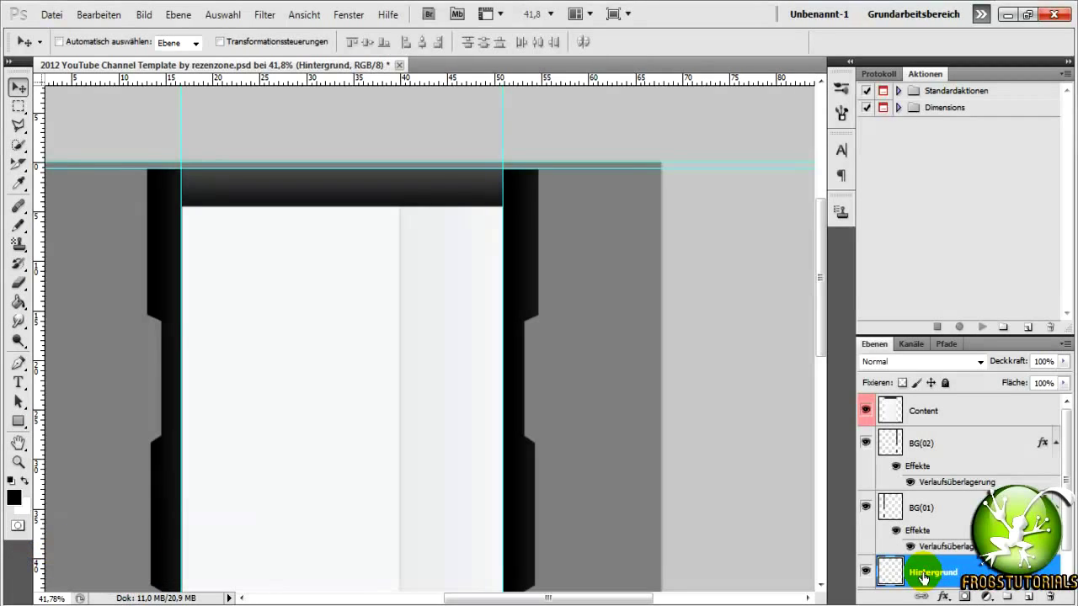
Rename the left border layer BG(01) to RandLinks
{"action": "left_click", "coordinate": [890, 506]}
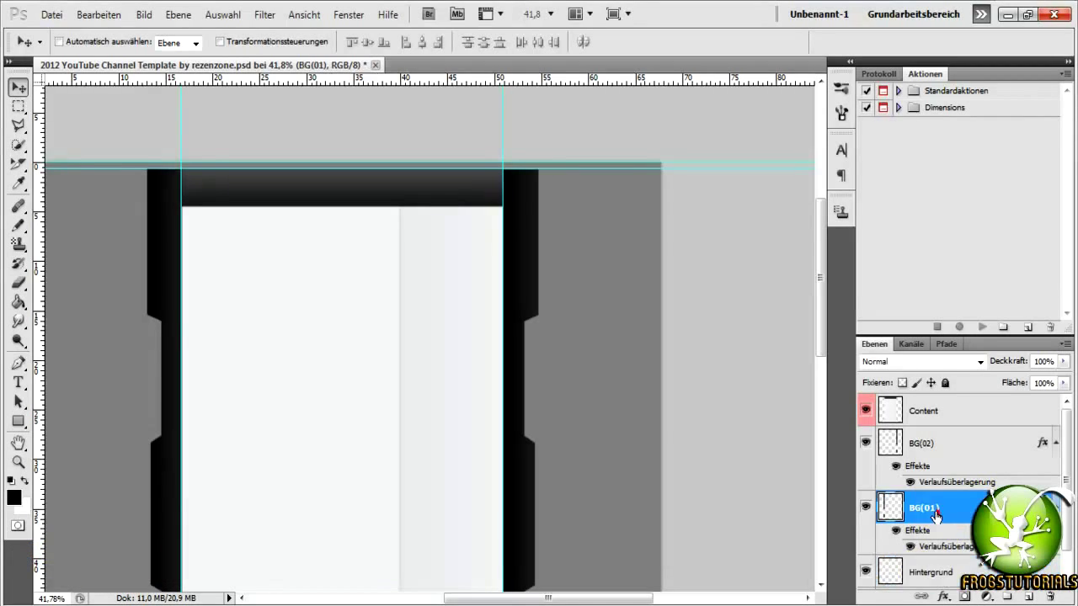
{"action": "left_click", "coordinate": [866, 506]}
{"action": "left_click", "coordinate": [866, 506]}
{"action": "type", "text": "RandLinks"}
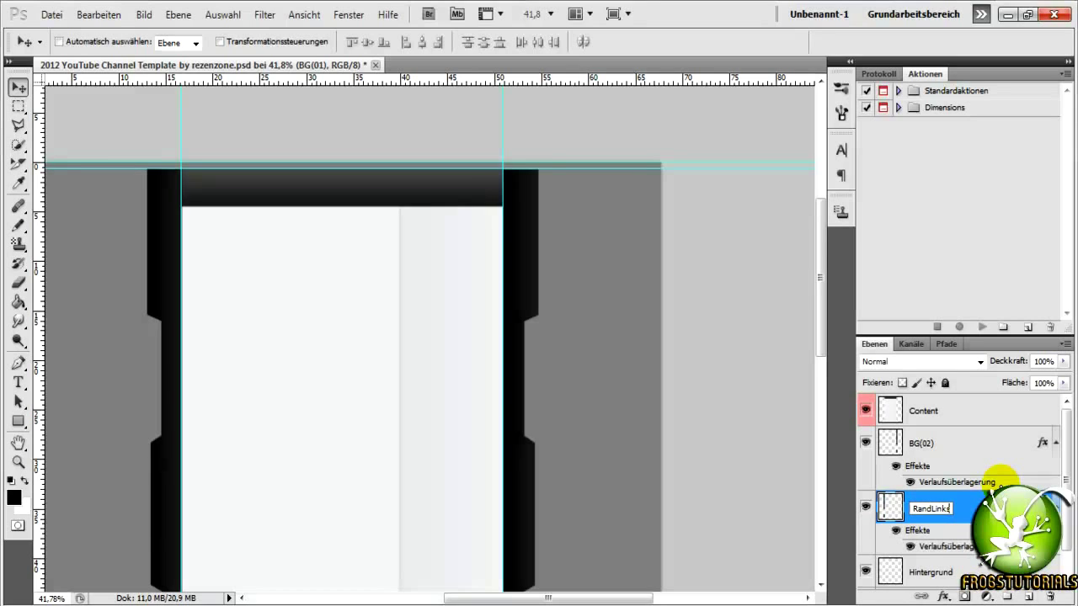
{"action": "key", "text": "Return"}
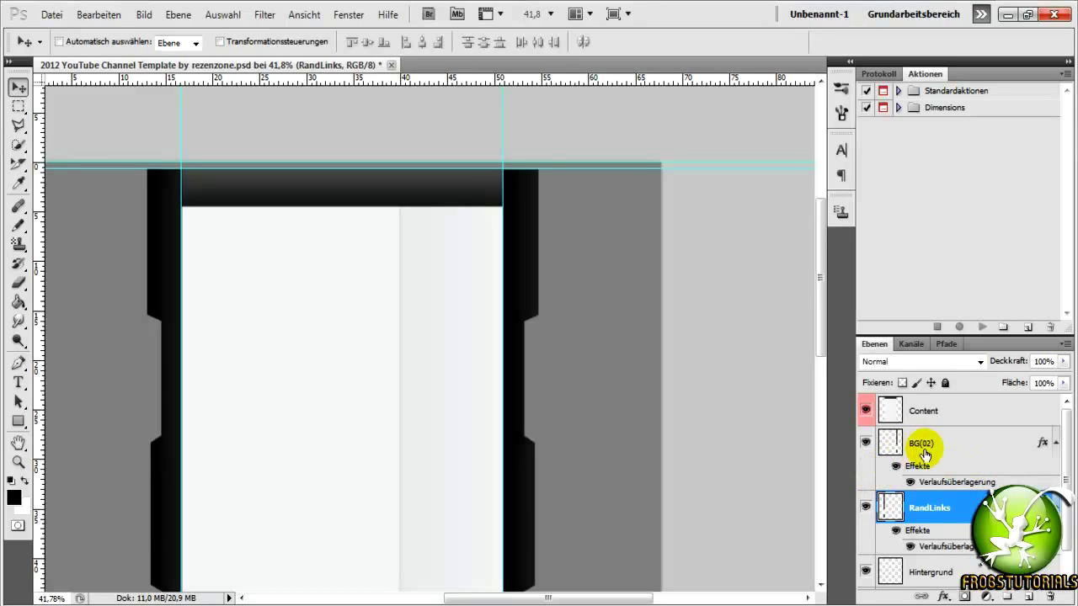
Rename BG(02) to RandRechts and check both borders' visibility
{"action": "double_click", "coordinate": [921, 443]}
{"action": "type", "text": "Rand"}
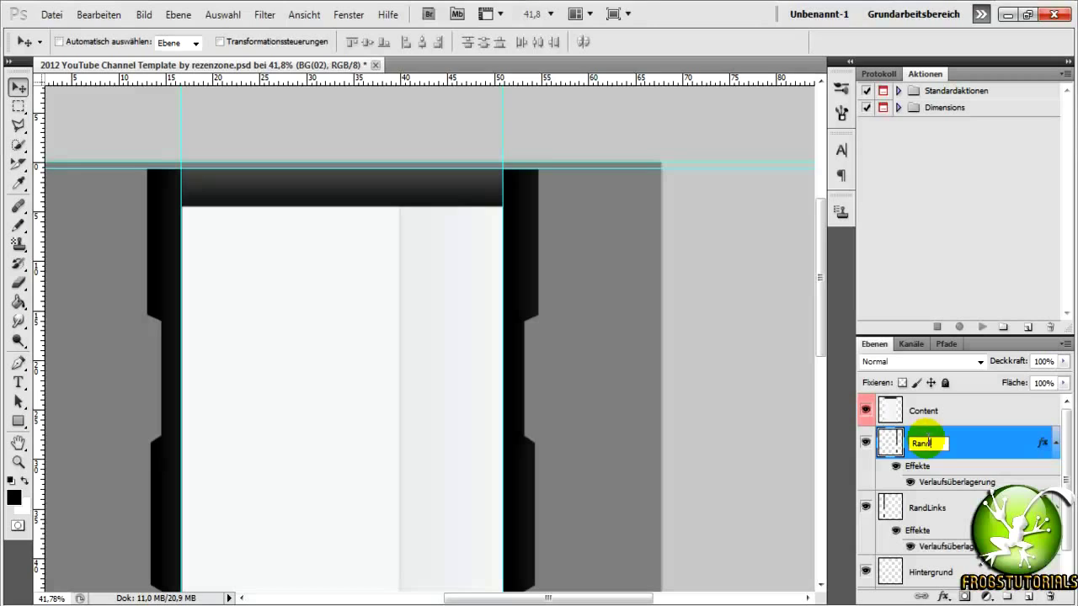
{"action": "type", "text": "Rechts"}
{"action": "key", "text": "Return"}
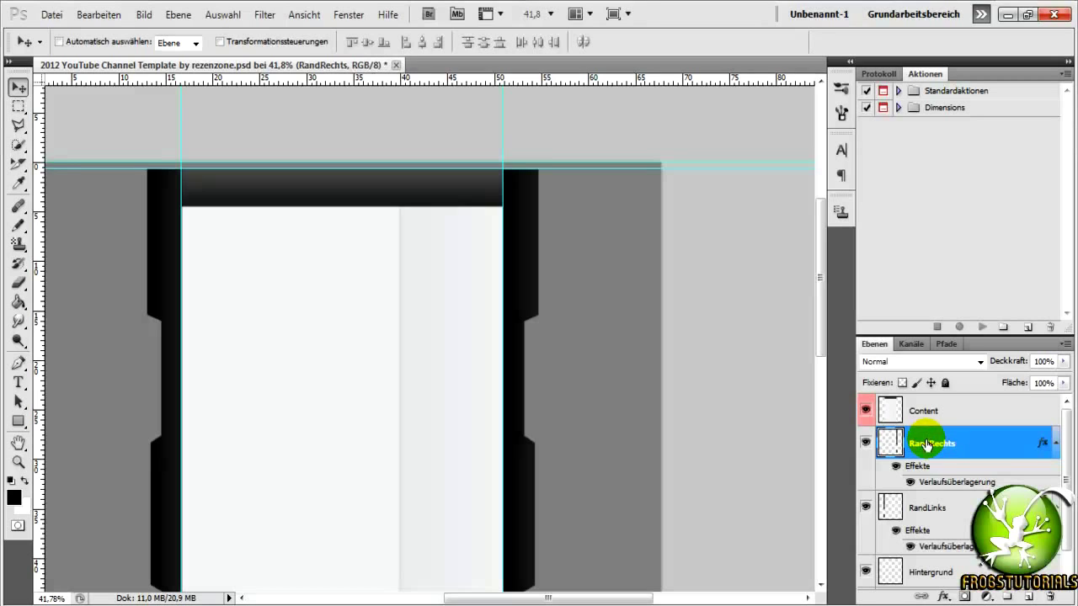
{"action": "left_click", "coordinate": [863, 446]}
{"action": "left_click", "coordinate": [863, 446]}
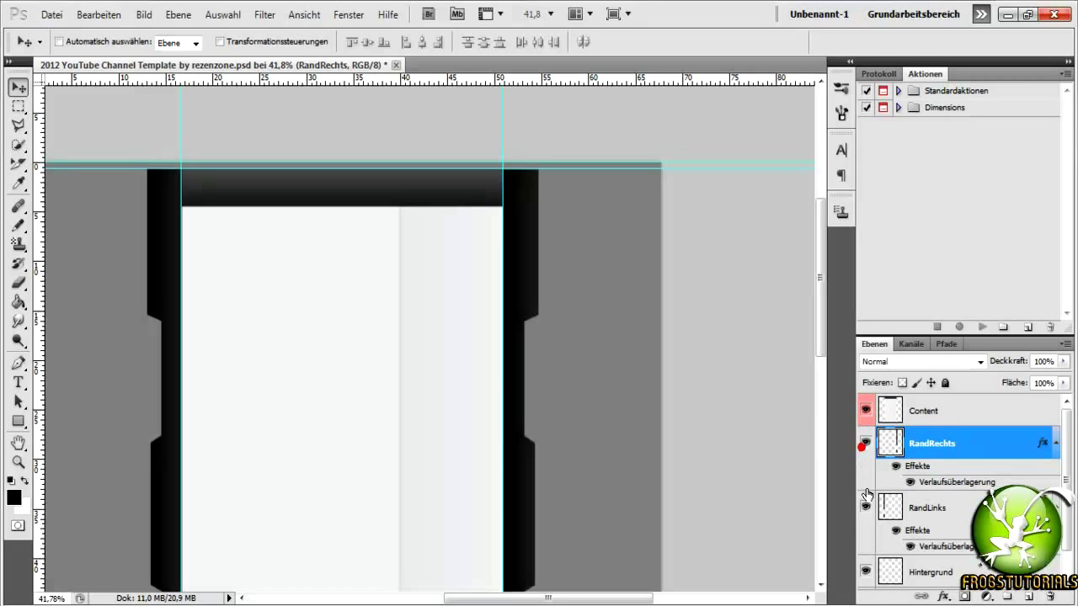
{"action": "left_click", "coordinate": [865, 508]}
{"action": "left_click", "coordinate": [865, 507]}
{"action": "scroll", "coordinate": [910, 489], "scroll_direction": "down", "scroll_amount": 1}
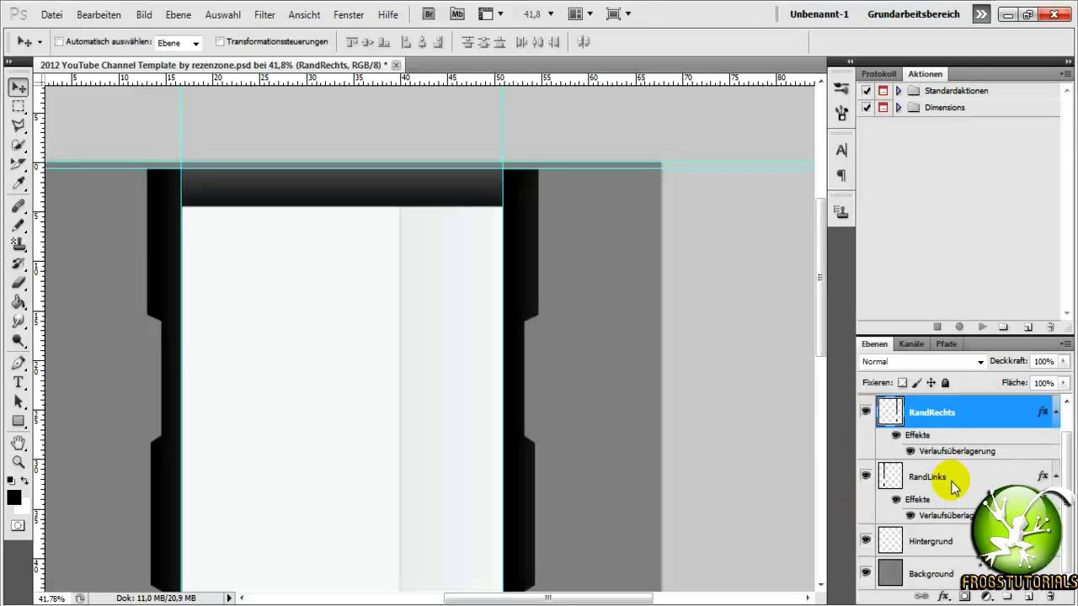
{"action": "left_click", "coordinate": [935, 536]}
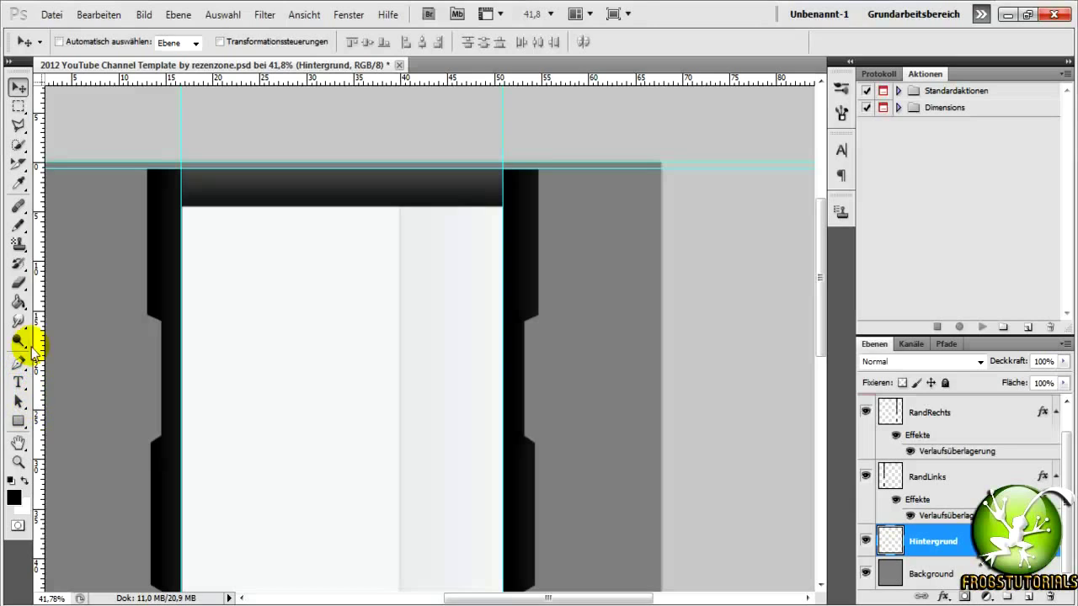
Switch from Paint Bucket to the Gradient tool and open its Gradient Editor
{"action": "left_click", "coordinate": [16, 306]}
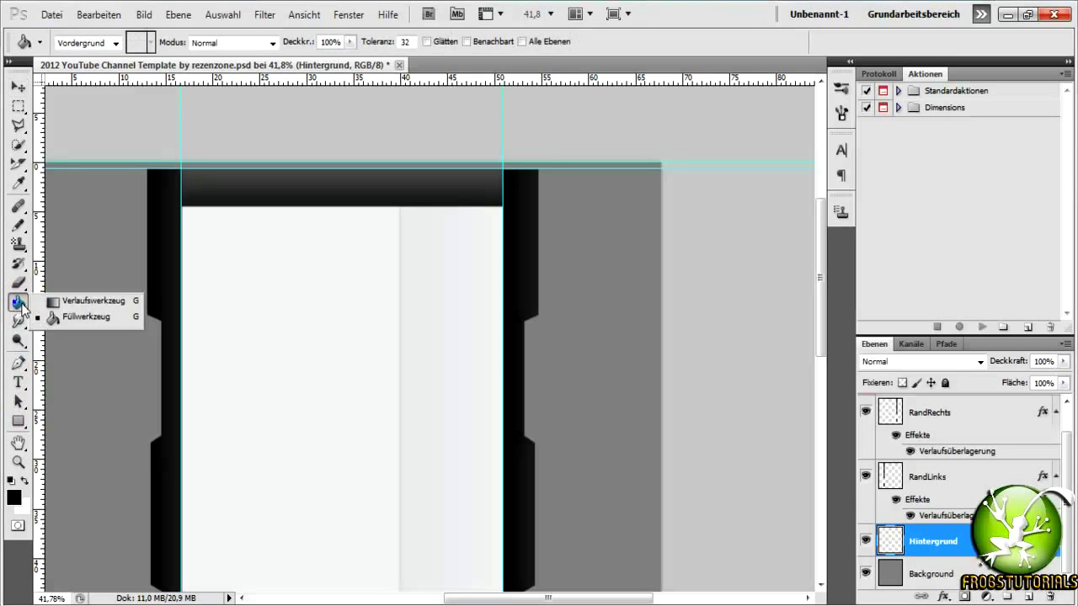
{"action": "left_click", "coordinate": [69, 302]}
{"action": "scroll", "coordinate": [224, 264], "scroll_direction": "down", "scroll_amount": 1}
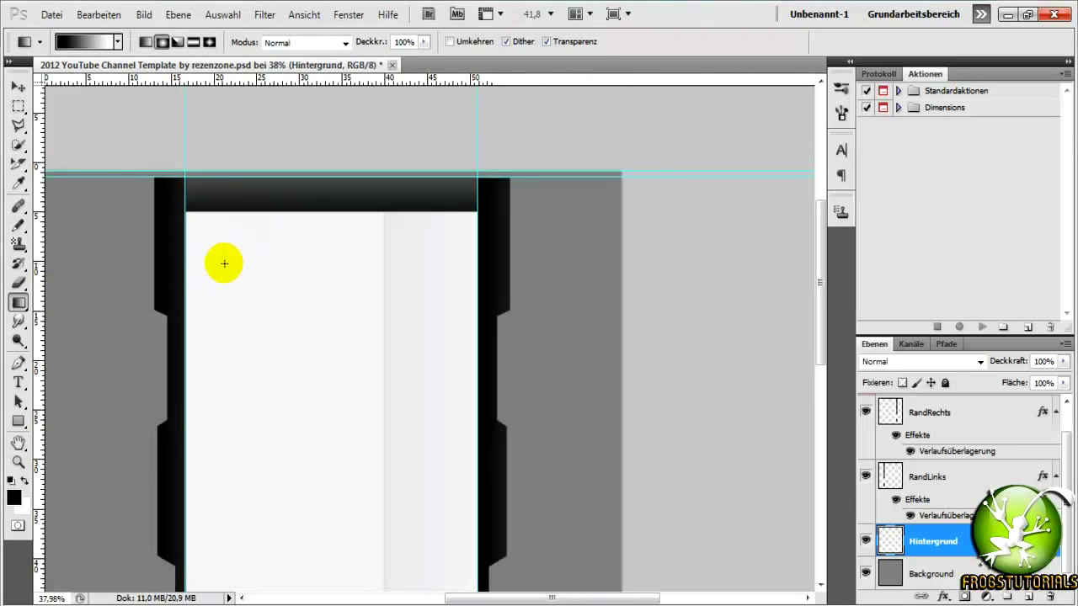
{"action": "scroll", "coordinate": [224, 264], "scroll_direction": "down", "scroll_amount": 3}
{"action": "scroll", "coordinate": [279, 289], "scroll_direction": "up", "scroll_amount": 2}
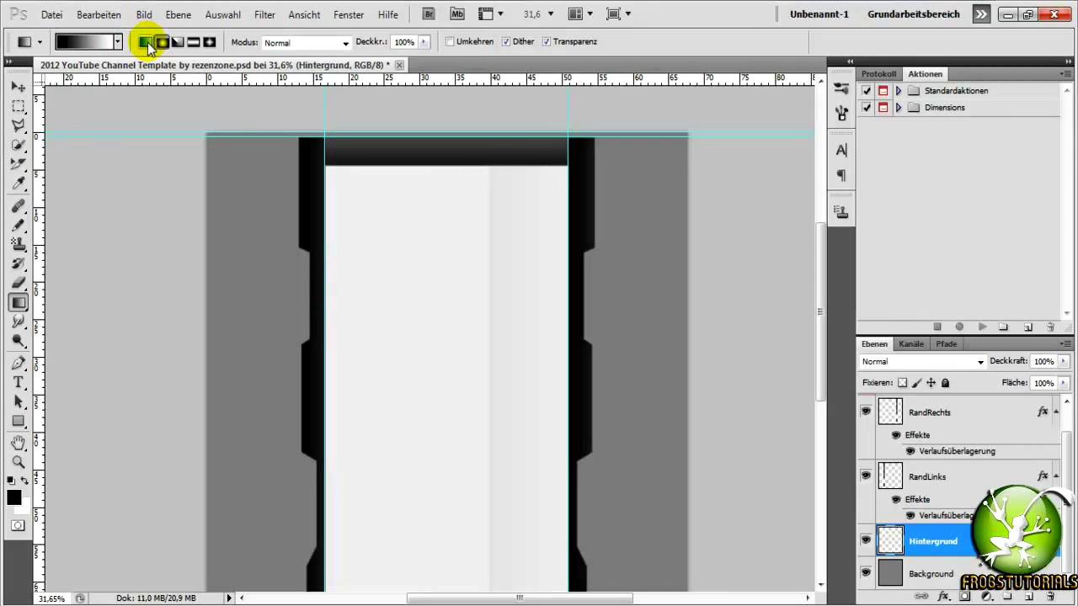
{"action": "left_click", "coordinate": [93, 46]}
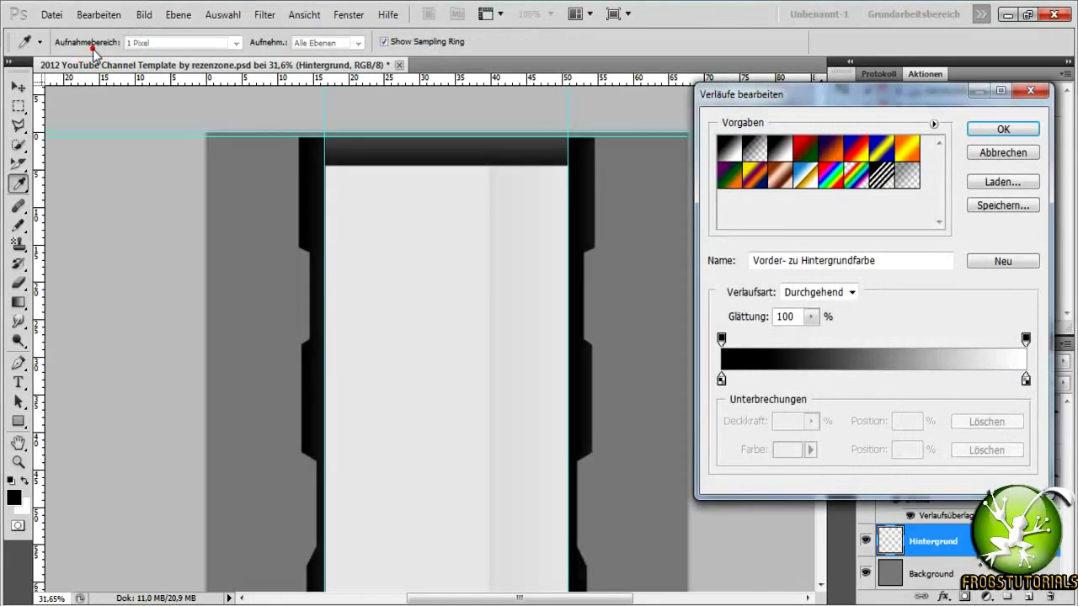
Give the gradient's right colour stop a deep purple in the colour picker
{"action": "left_click", "coordinate": [721, 379]}
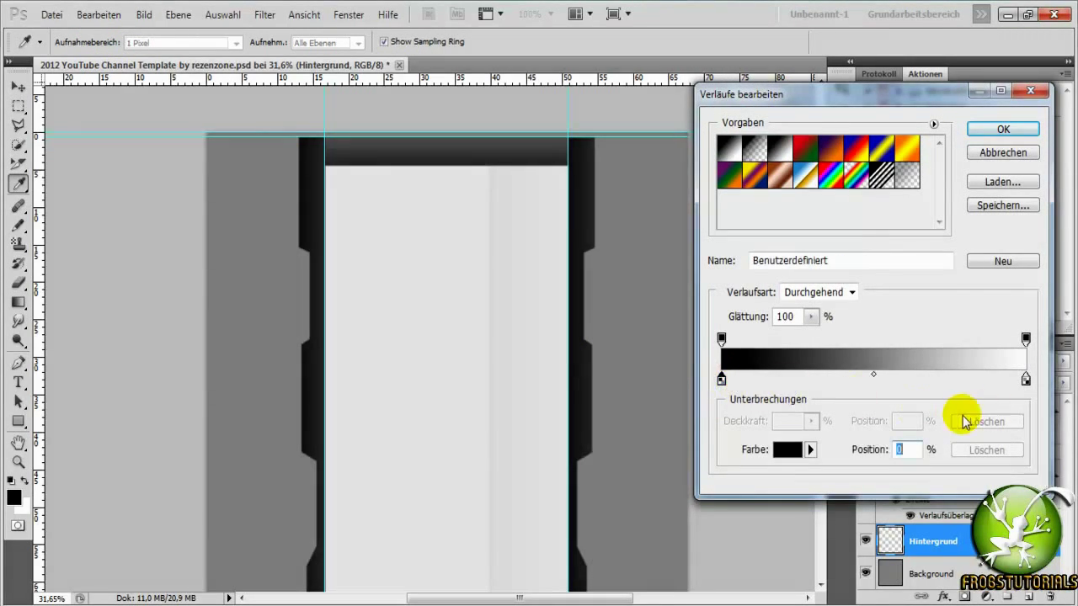
{"action": "double_click", "coordinate": [1026, 381]}
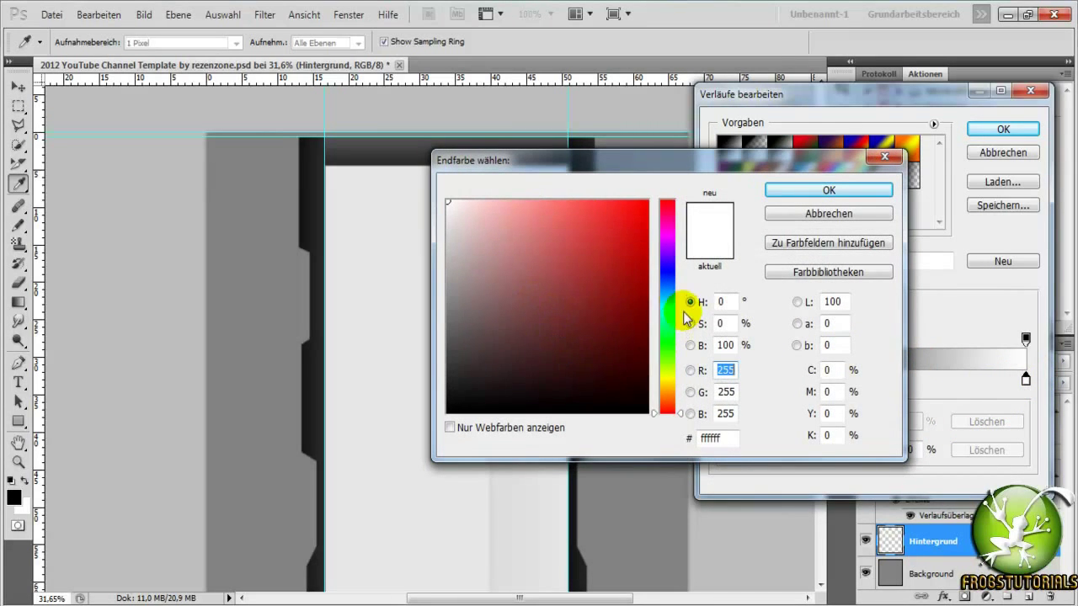
{"action": "left_click", "coordinate": [670, 277]}
{"action": "left_click", "coordinate": [616, 228]}
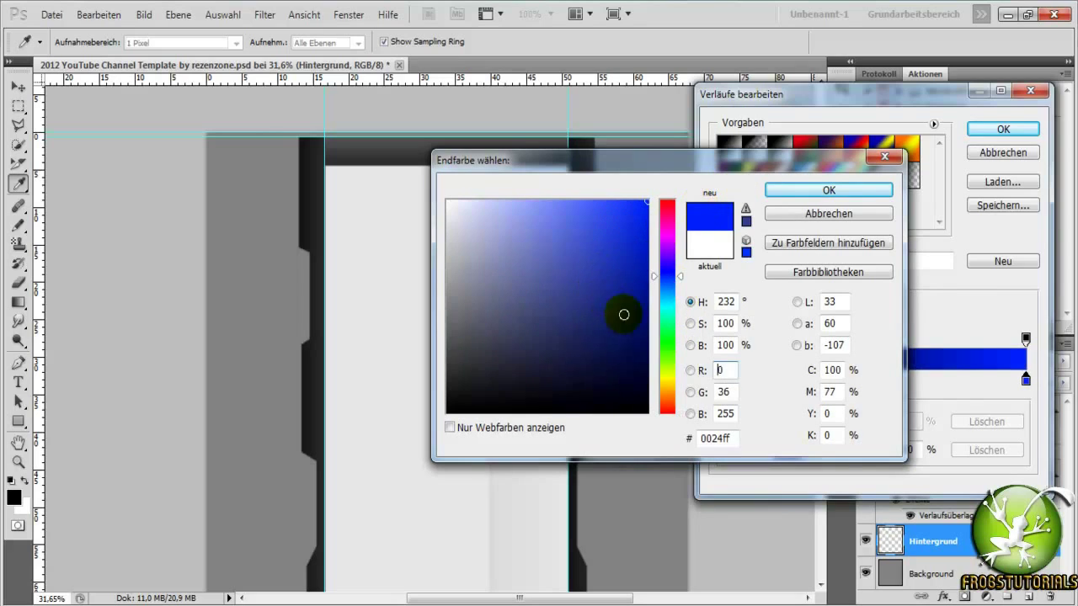
{"action": "left_click", "coordinate": [667, 227]}
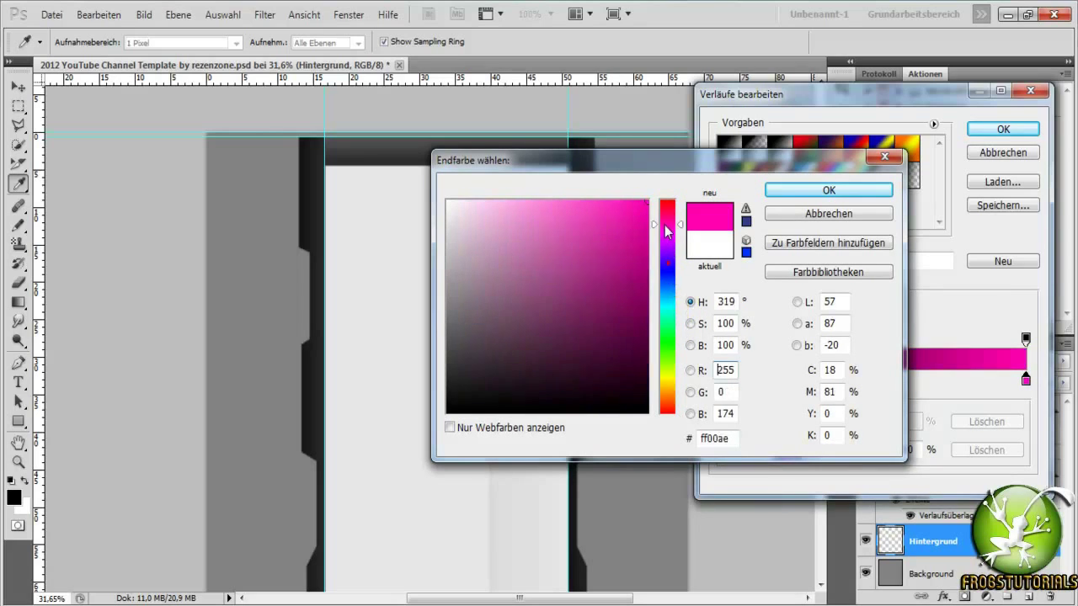
{"action": "mouse_move", "coordinate": [667, 227]}
{"action": "left_mouse_down"}
{"action": "mouse_move", "coordinate": [668, 249]}
{"action": "mouse_move", "coordinate": [538, 333]}
{"action": "mouse_move", "coordinate": [526, 352]}
{"action": "left_mouse_up"}
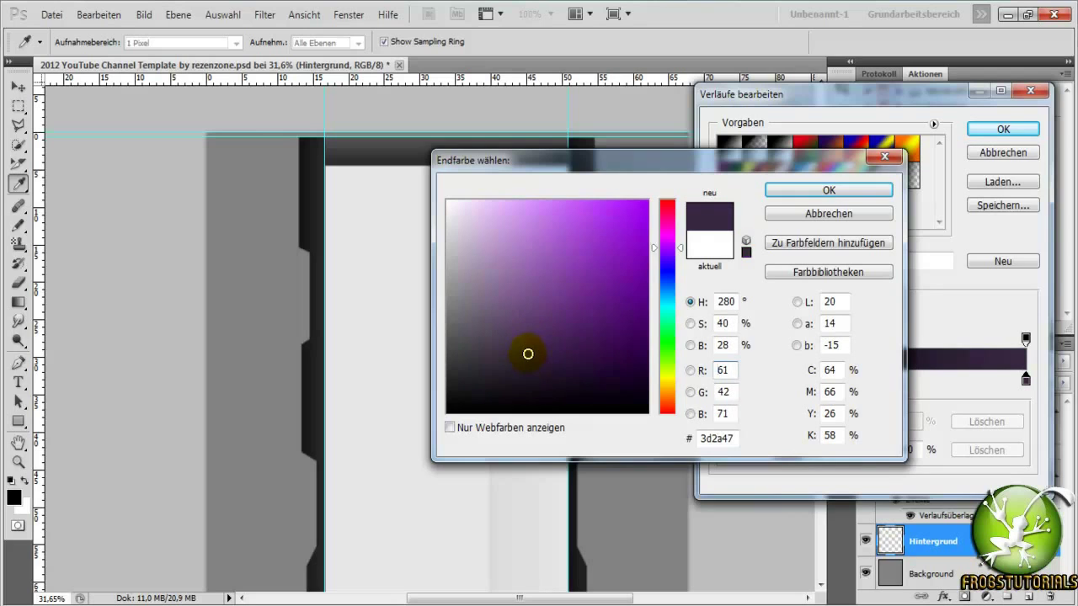
{"action": "left_click_drag", "start_coordinate": [529, 354], "coordinate": [511, 371]}
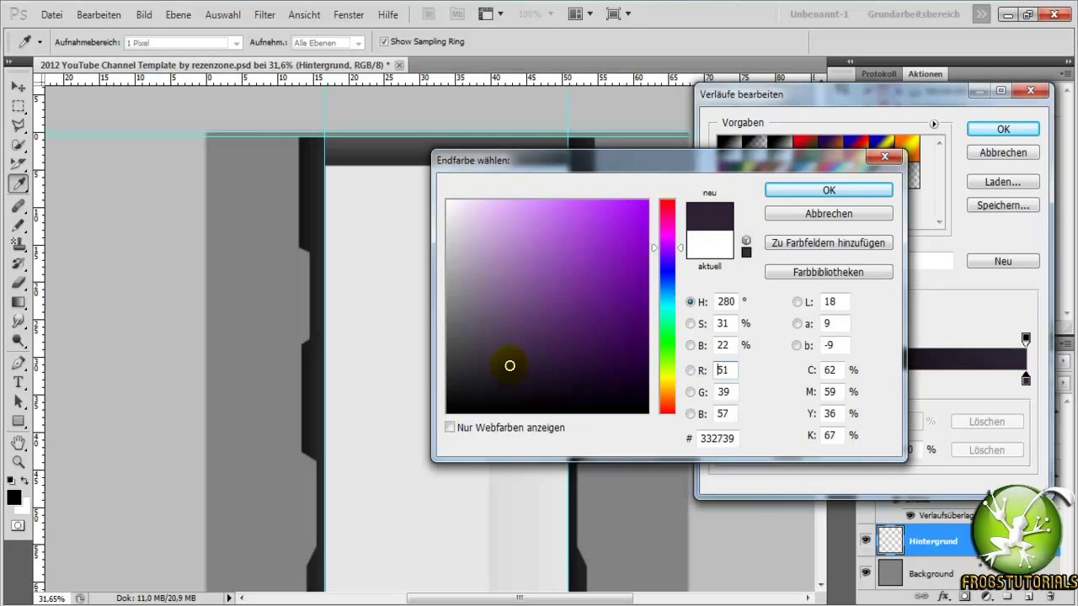
{"action": "left_click", "coordinate": [829, 191]}
Refine the right stop to the very dark purple #2e2231
{"action": "left_click", "coordinate": [873, 375]}
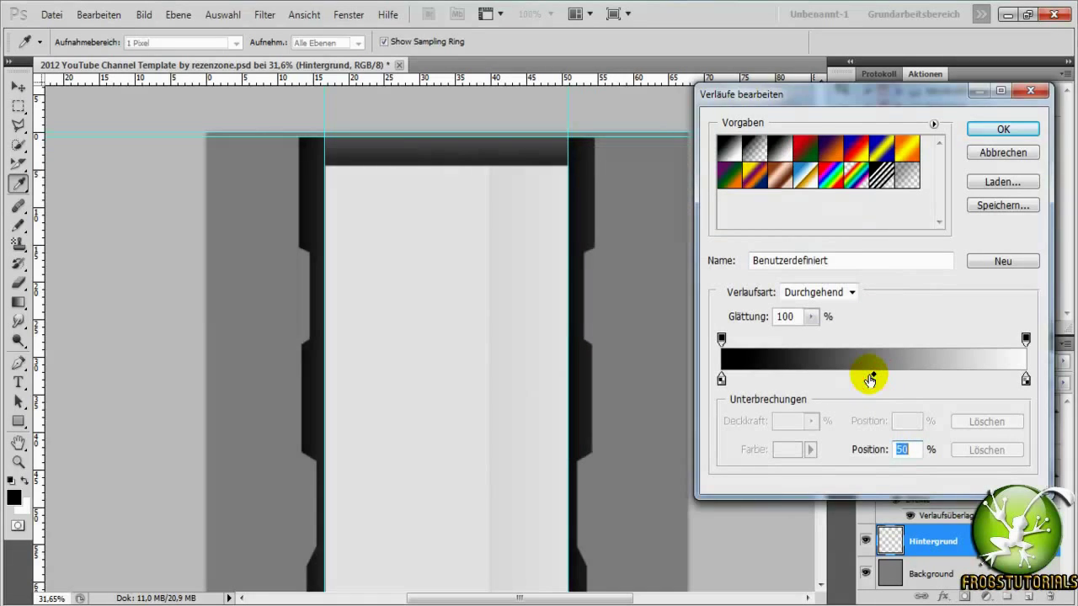
{"action": "left_click", "coordinate": [1026, 380]}
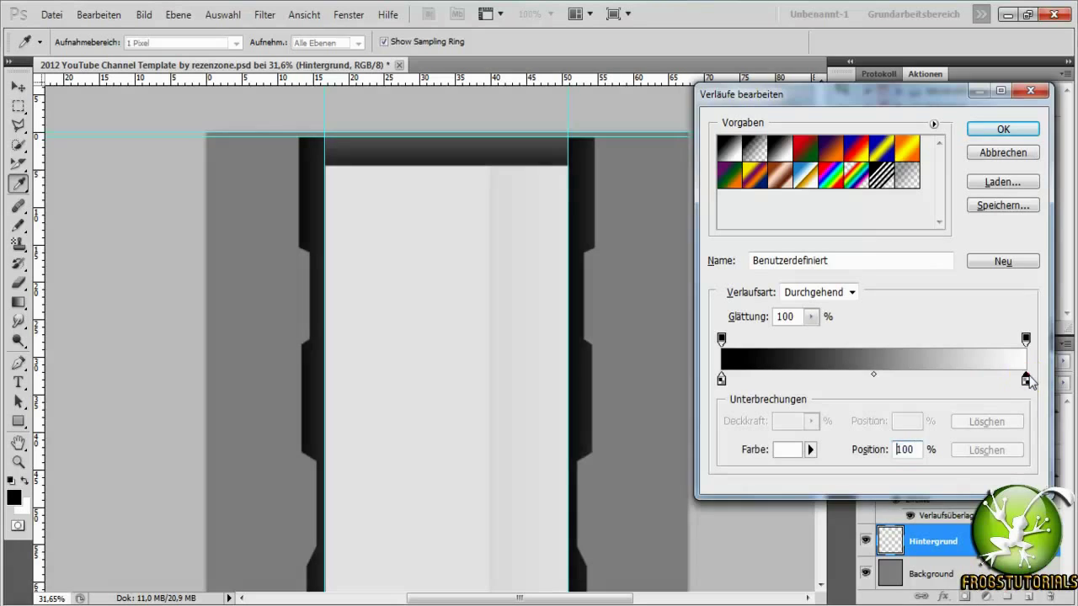
{"action": "double_click", "coordinate": [1028, 378]}
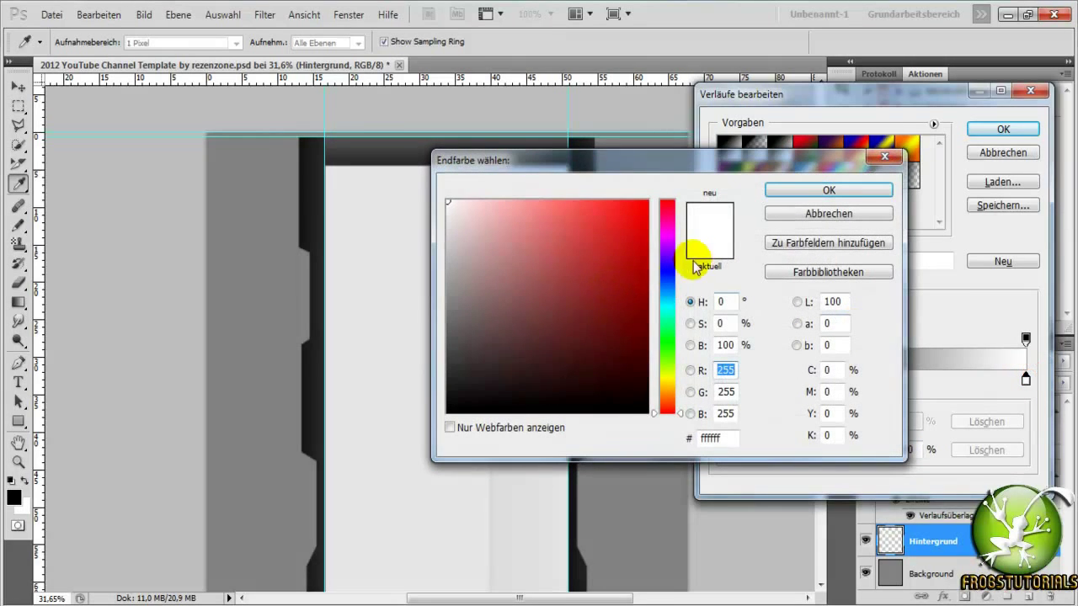
{"action": "left_click", "coordinate": [668, 245]}
{"action": "mouse_move", "coordinate": [614, 258]}
{"action": "left_mouse_down"}
{"action": "mouse_move", "coordinate": [529, 362]}
{"action": "mouse_move", "coordinate": [512, 367]}
{"action": "left_mouse_up"}
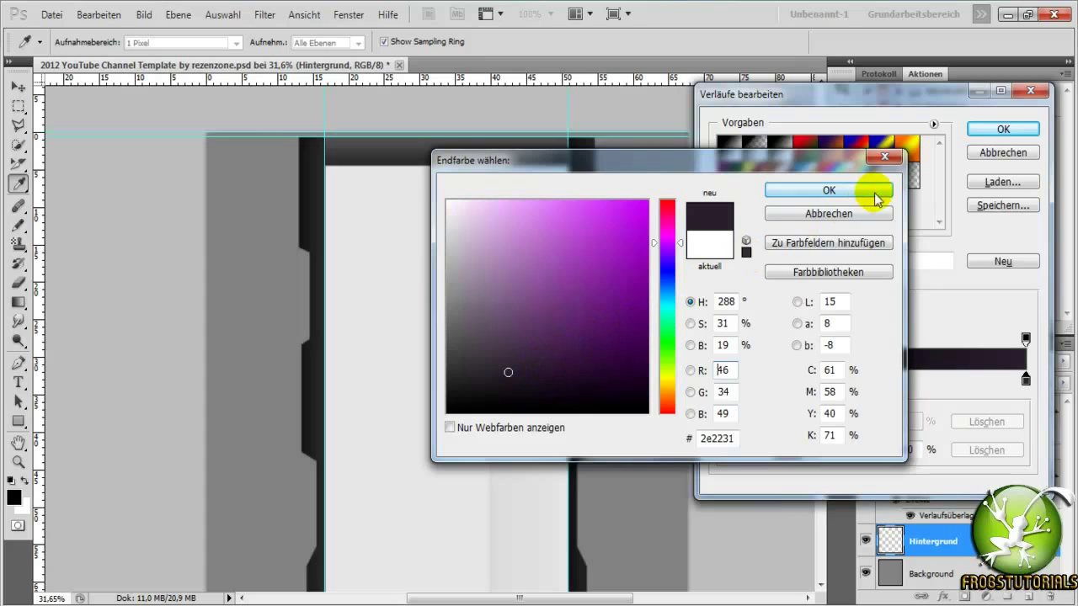
{"action": "left_click", "coordinate": [828, 192]}
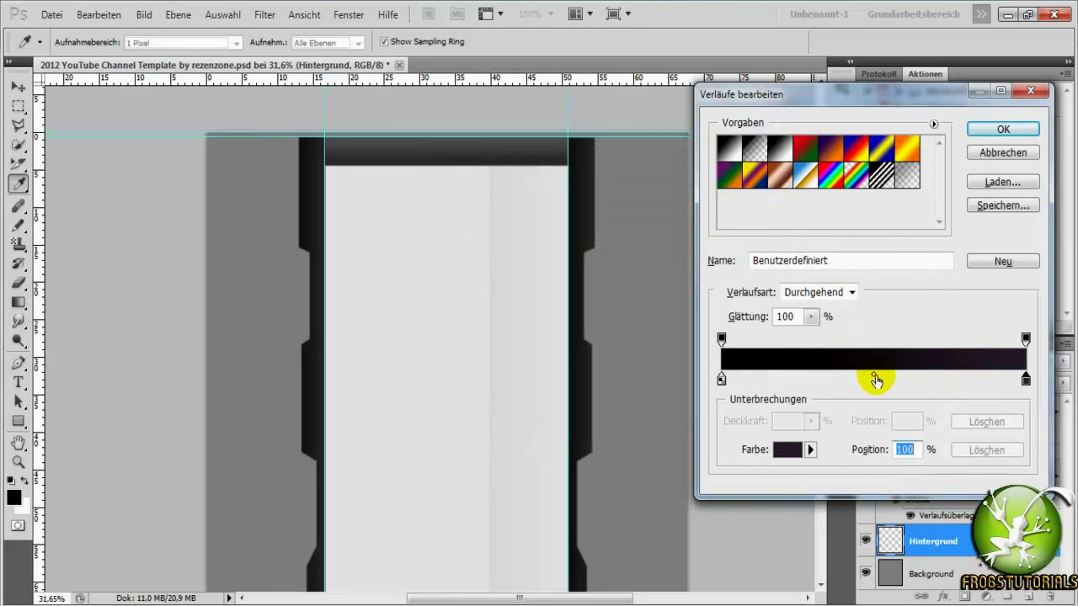
Move the gradient midpoint to 42% and remove the stray middle colour stop
{"action": "left_click_drag", "start_coordinate": [875, 378], "coordinate": [784, 383]}
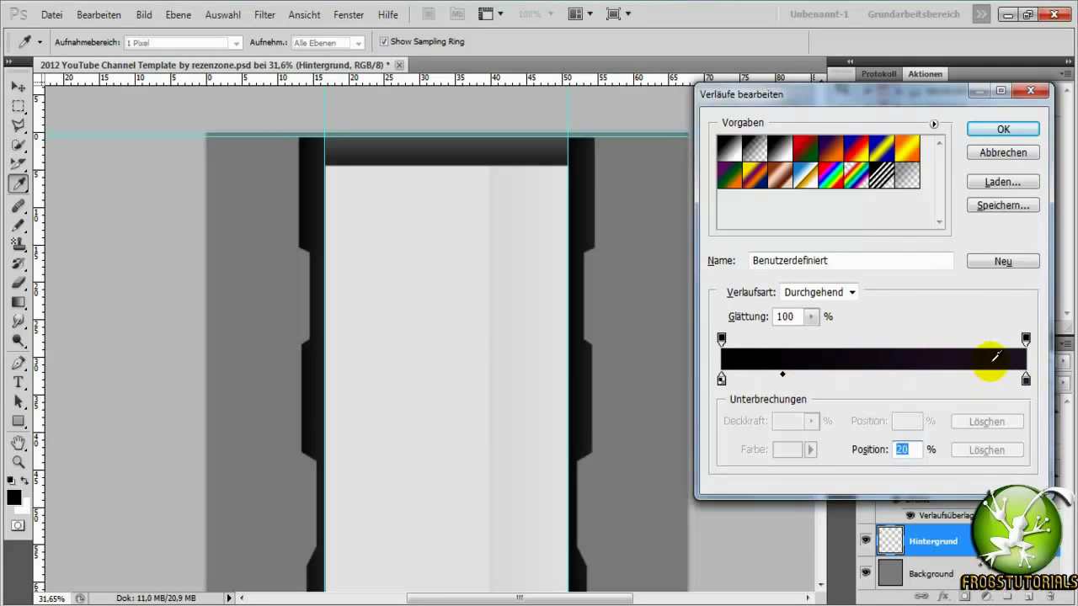
{"action": "left_click", "coordinate": [873, 380]}
{"action": "double_click", "coordinate": [873, 382]}
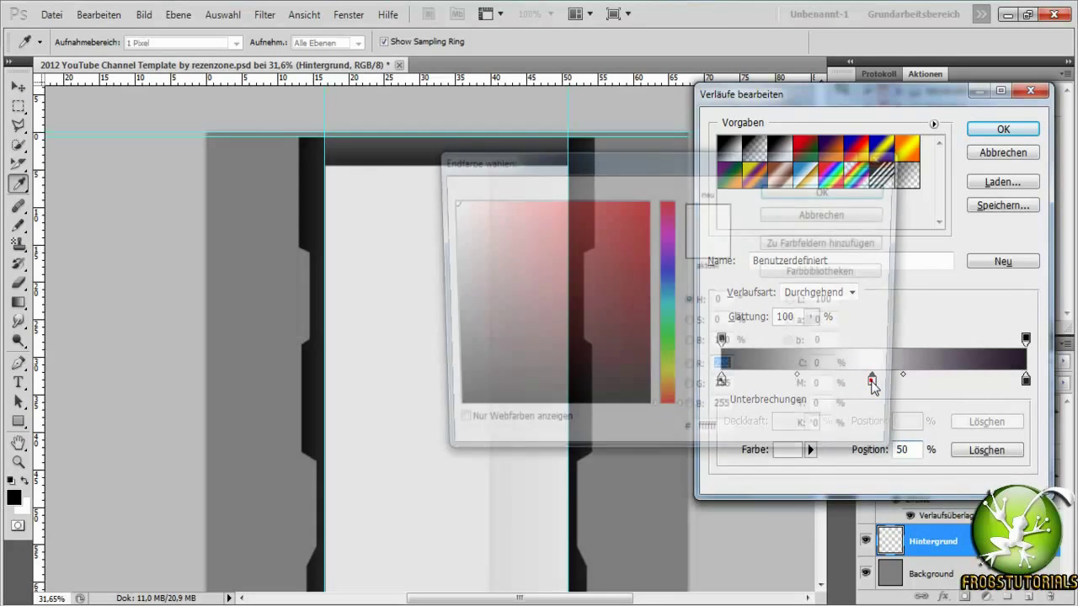
{"action": "left_click", "coordinate": [842, 217]}
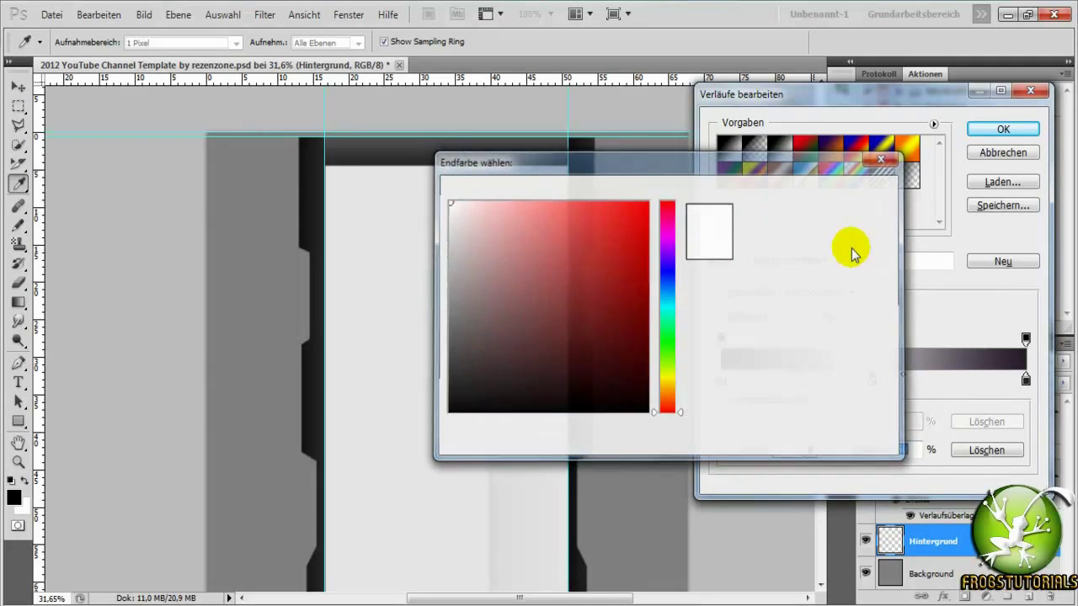
{"action": "left_click", "coordinate": [985, 453]}
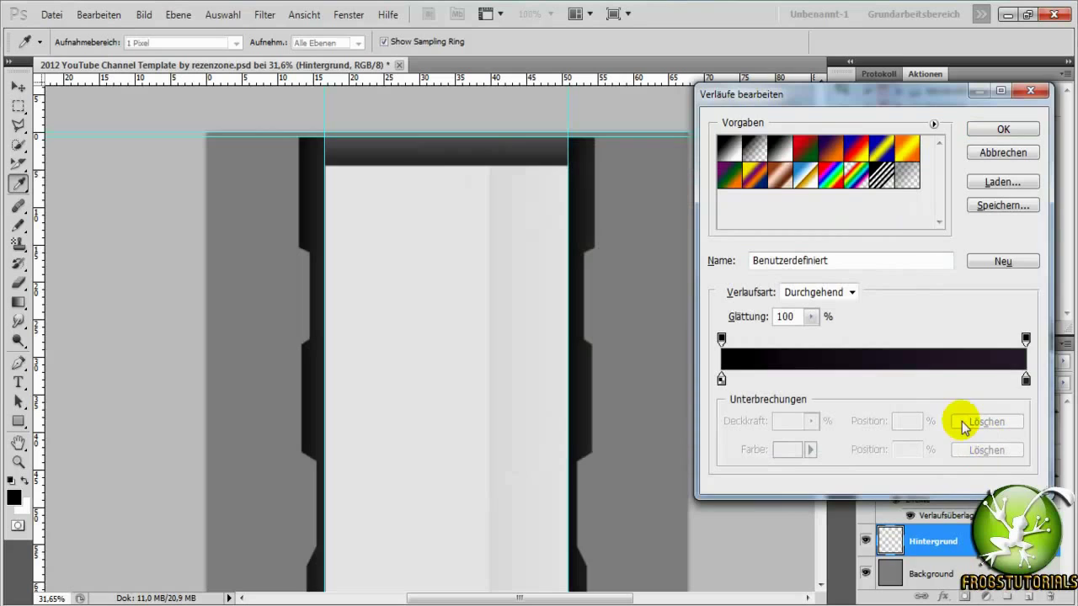
Confirm the right stop as #2e2231 and the left stop as black #000000
{"action": "double_click", "coordinate": [1026, 380]}
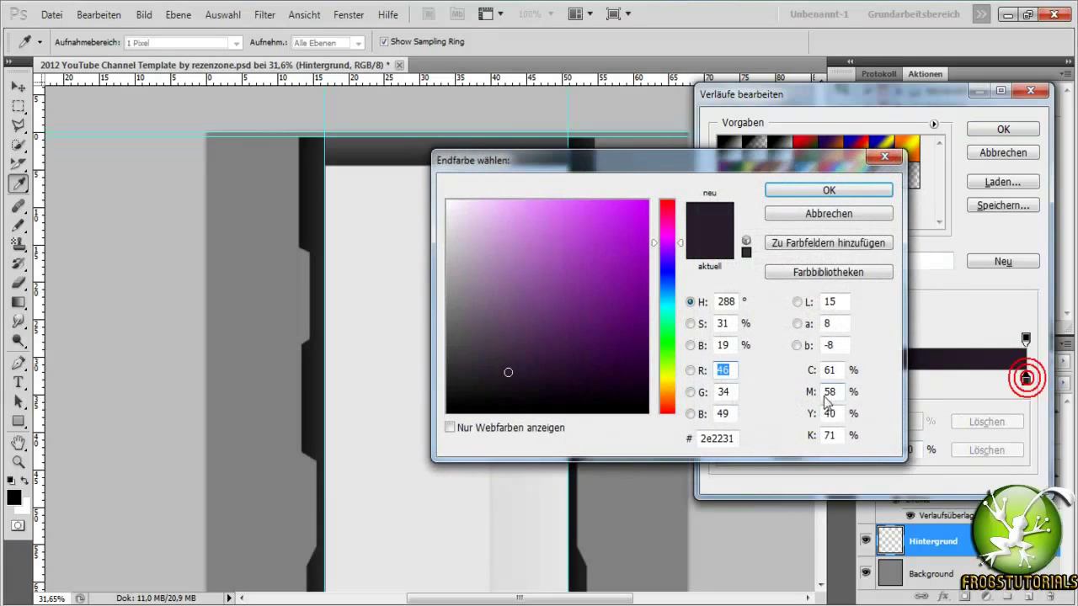
{"action": "left_click", "coordinate": [707, 439]}
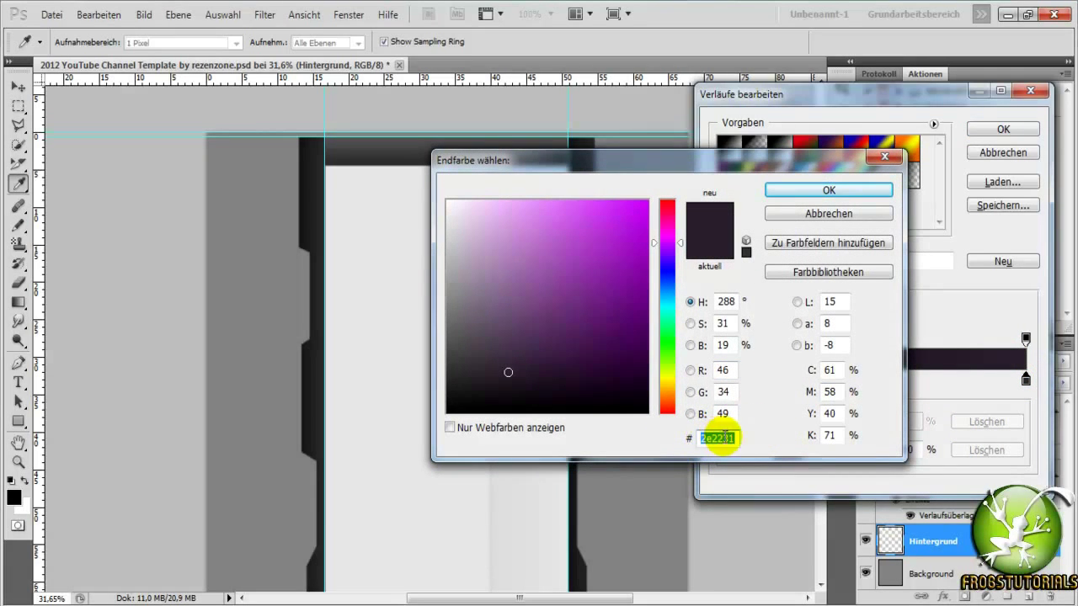
{"action": "left_click", "coordinate": [830, 188]}
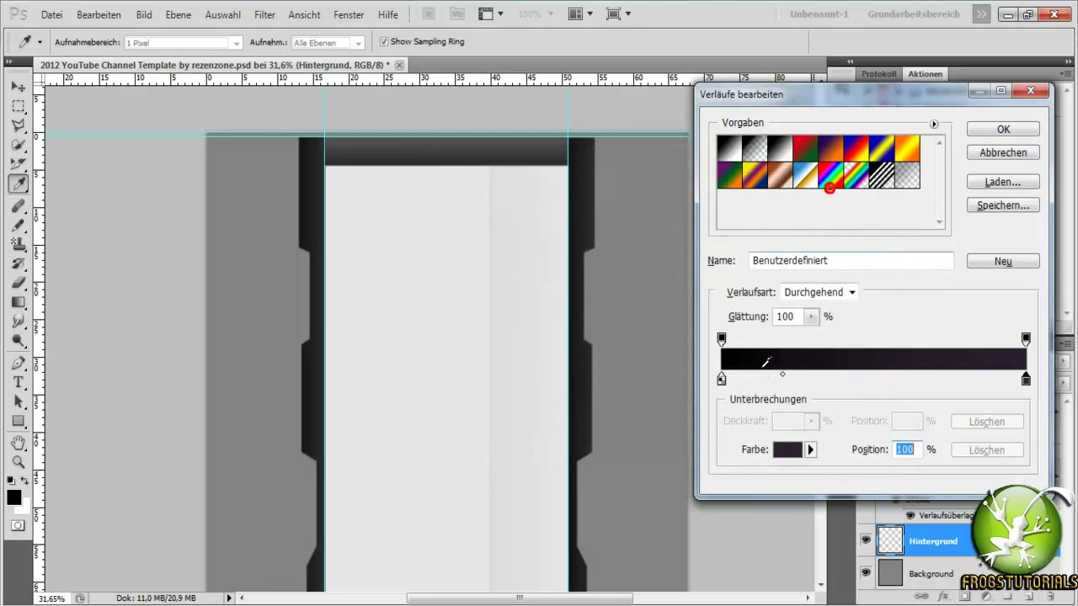
{"action": "left_click", "coordinate": [721, 380]}
{"action": "double_click", "coordinate": [722, 383]}
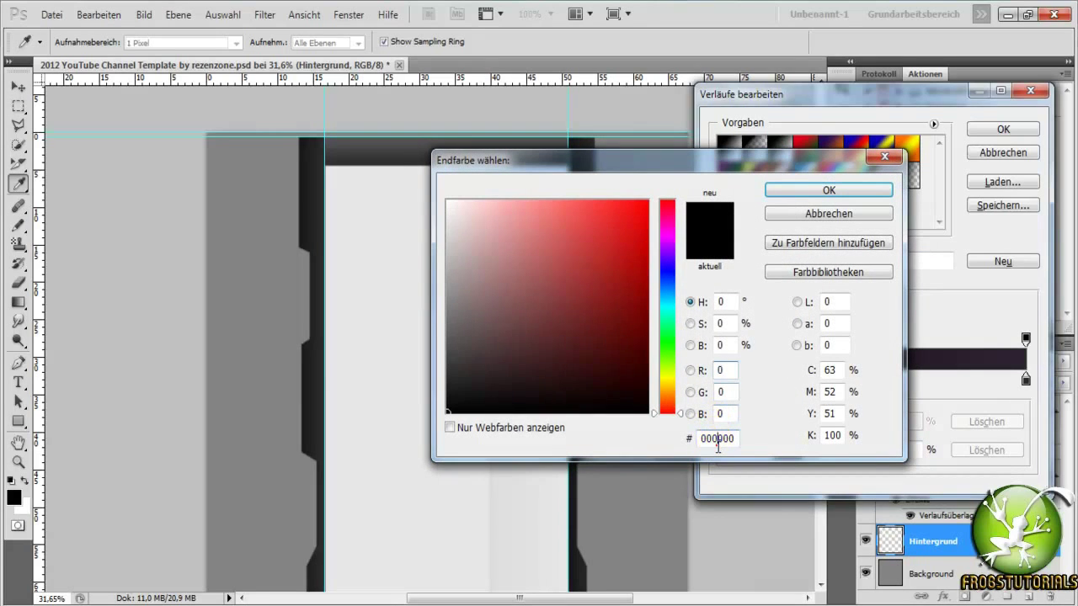
{"action": "left_click", "coordinate": [808, 214]}
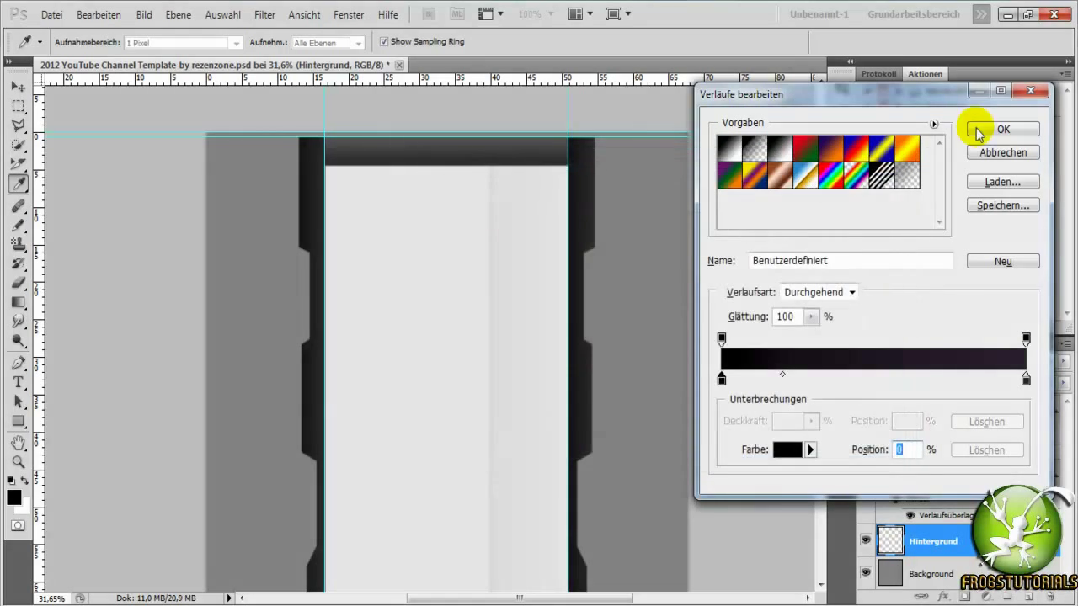
Accept the black-to-purple gradient, try a top-down fill on Hintergrund, and undo it
{"action": "left_click", "coordinate": [1005, 130]}
{"action": "scroll", "coordinate": [626, 255], "scroll_direction": "down", "scroll_amount": 1}
{"action": "scroll", "coordinate": [626, 255], "scroll_direction": "down", "scroll_amount": 1}
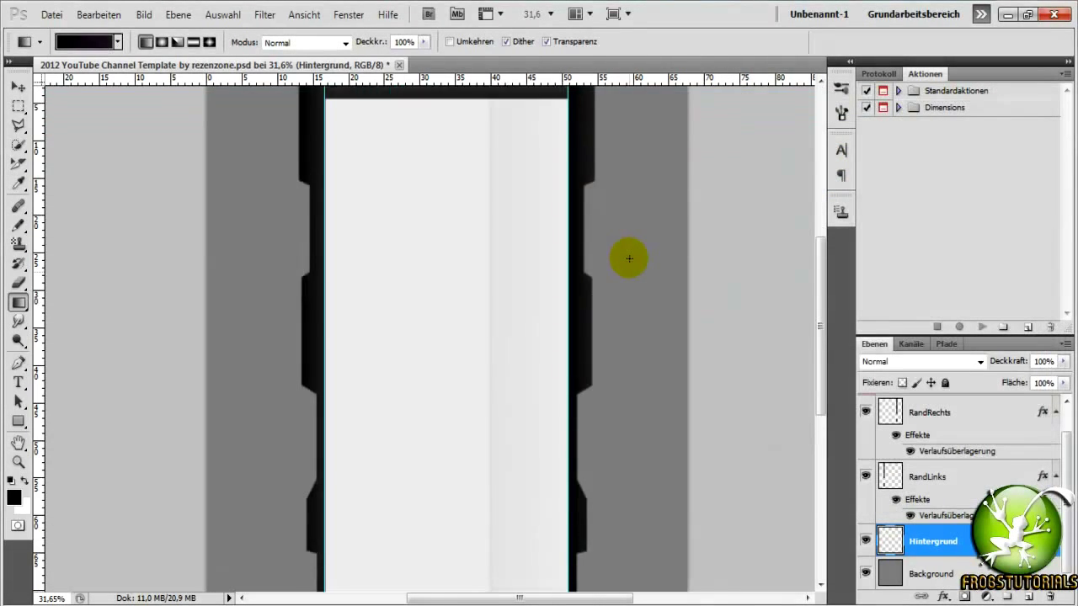
{"action": "scroll", "coordinate": [468, 252], "scroll_direction": "up", "scroll_amount": 1}
{"action": "scroll", "coordinate": [458, 236], "scroll_direction": "up", "scroll_amount": 2}
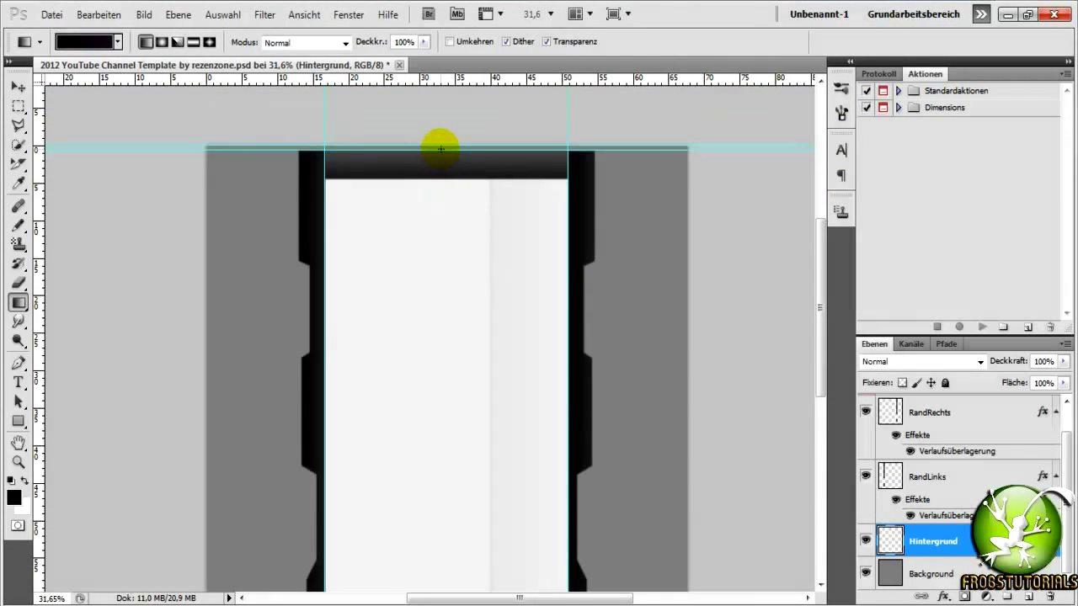
{"action": "scroll", "coordinate": [444, 162], "scroll_direction": "down", "scroll_amount": 1}
{"action": "scroll", "coordinate": [436, 152], "scroll_direction": "up", "scroll_amount": 1}
{"action": "mouse_move", "coordinate": [437, 199]}
{"action": "left_mouse_down"}
{"action": "mouse_move", "coordinate": [437, 486]}
{"action": "mouse_move", "coordinate": [435, 435]}
{"action": "left_mouse_up"}
{"action": "scroll", "coordinate": [434, 436], "scroll_direction": "up", "scroll_amount": 5}
{"action": "scroll", "coordinate": [434, 436], "scroll_direction": "up", "scroll_amount": 4}
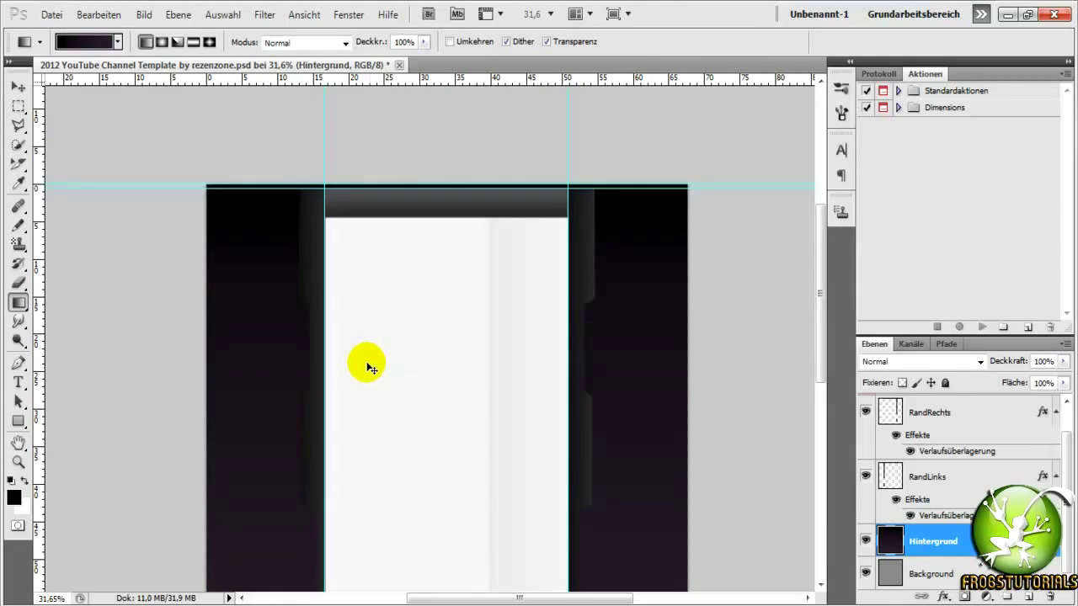
{"action": "key", "text": "ctrl+z"}
Redraw the Hintergrund gradient from the bottom edge upward: black bottom, purple top
{"action": "scroll", "coordinate": [431, 365], "scroll_direction": "down", "scroll_amount": 5}
{"action": "scroll", "coordinate": [430, 368], "scroll_direction": "down", "scroll_amount": 3}
{"action": "scroll", "coordinate": [434, 474], "scroll_direction": "down", "scroll_amount": 3}
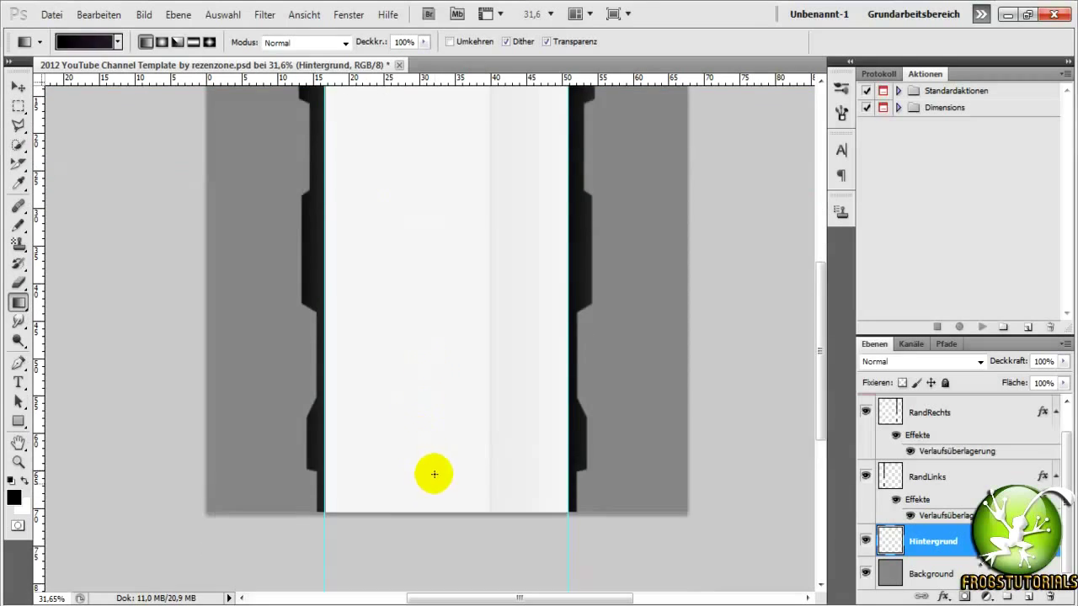
{"action": "scroll", "coordinate": [434, 474], "scroll_direction": "up", "scroll_amount": 3}
{"action": "mouse_move", "coordinate": [440, 553]}
{"action": "left_mouse_down"}
{"action": "mouse_move", "coordinate": [440, 78]}
{"action": "mouse_move", "coordinate": [440, 348]}
{"action": "left_mouse_up"}
{"action": "scroll", "coordinate": [440, 348], "scroll_direction": "down", "scroll_amount": 5}
{"action": "scroll", "coordinate": [441, 348], "scroll_direction": "down", "scroll_amount": 4}
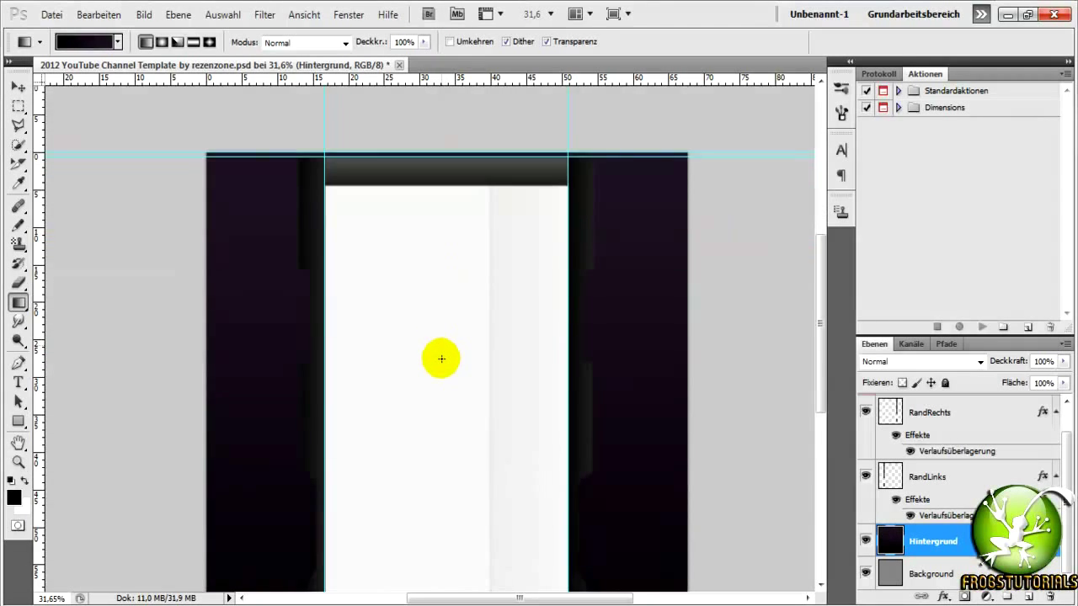
{"action": "scroll", "coordinate": [440, 356], "scroll_direction": "down", "scroll_amount": 4}
{"action": "scroll", "coordinate": [411, 372], "scroll_direction": "up", "scroll_amount": 2}
{"action": "scroll", "coordinate": [412, 372], "scroll_direction": "up", "scroll_amount": 2}
{"action": "scroll", "coordinate": [408, 373], "scroll_direction": "up", "scroll_amount": 3}
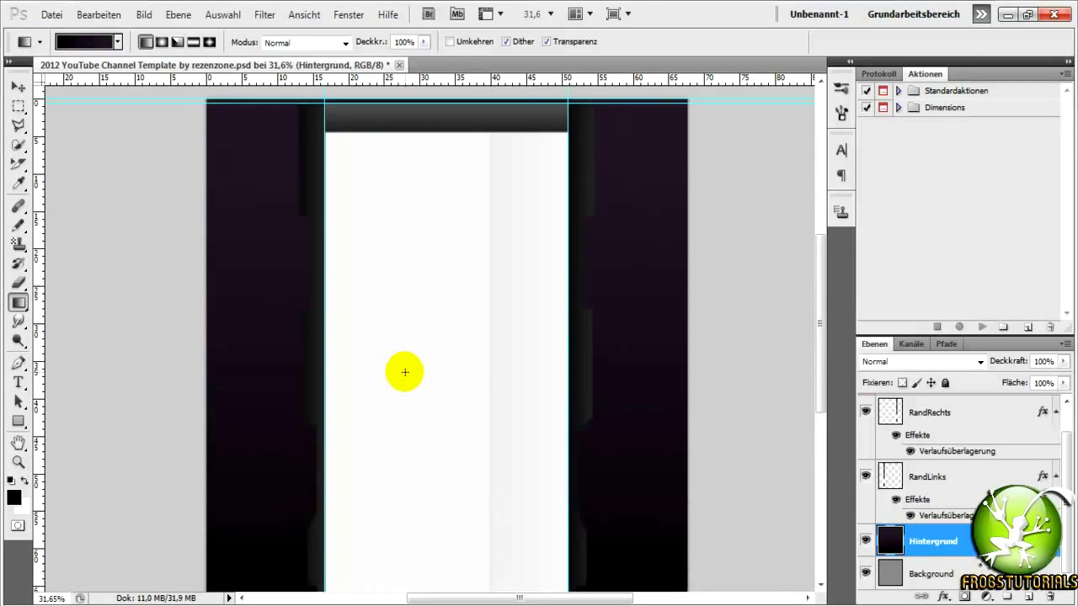
{"action": "scroll", "coordinate": [405, 372], "scroll_direction": "up", "scroll_amount": 3}
{"action": "scroll", "coordinate": [405, 373], "scroll_direction": "down", "scroll_amount": 2}
{"action": "scroll", "coordinate": [405, 372], "scroll_direction": "down", "scroll_amount": 2}
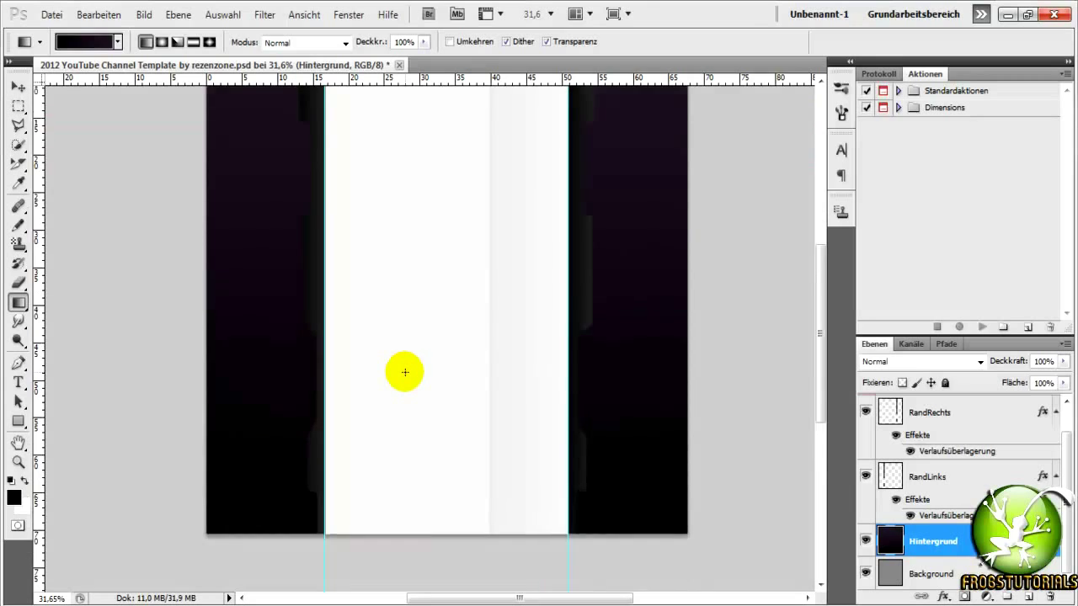
{"action": "scroll", "coordinate": [405, 373], "scroll_direction": "up", "scroll_amount": 3}
{"action": "scroll", "coordinate": [405, 373], "scroll_direction": "up", "scroll_amount": 2}
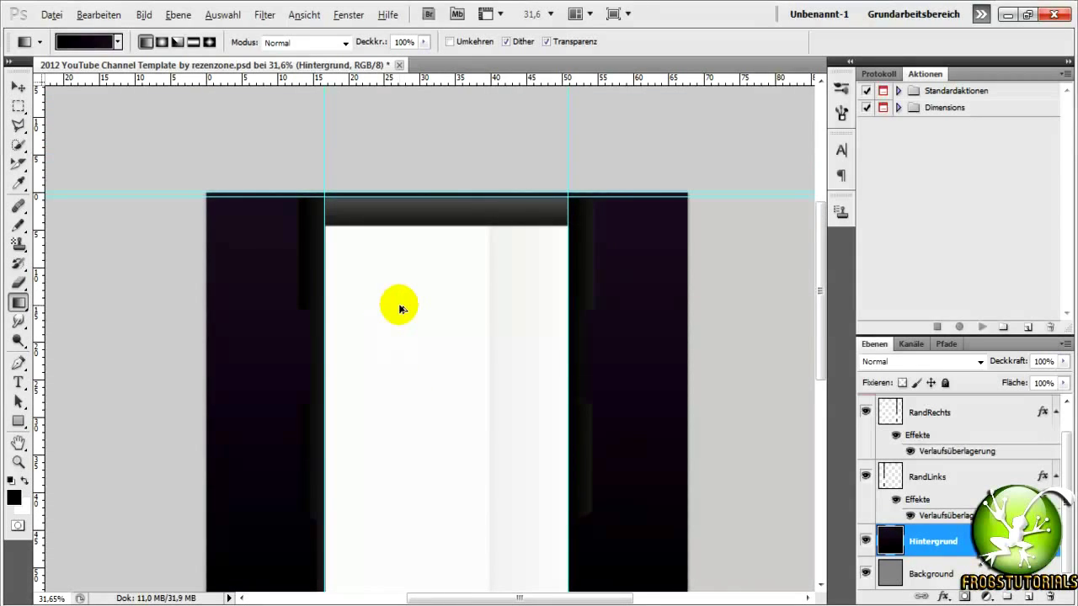
{"action": "scroll", "coordinate": [399, 305], "scroll_direction": "up", "scroll_amount": 2}
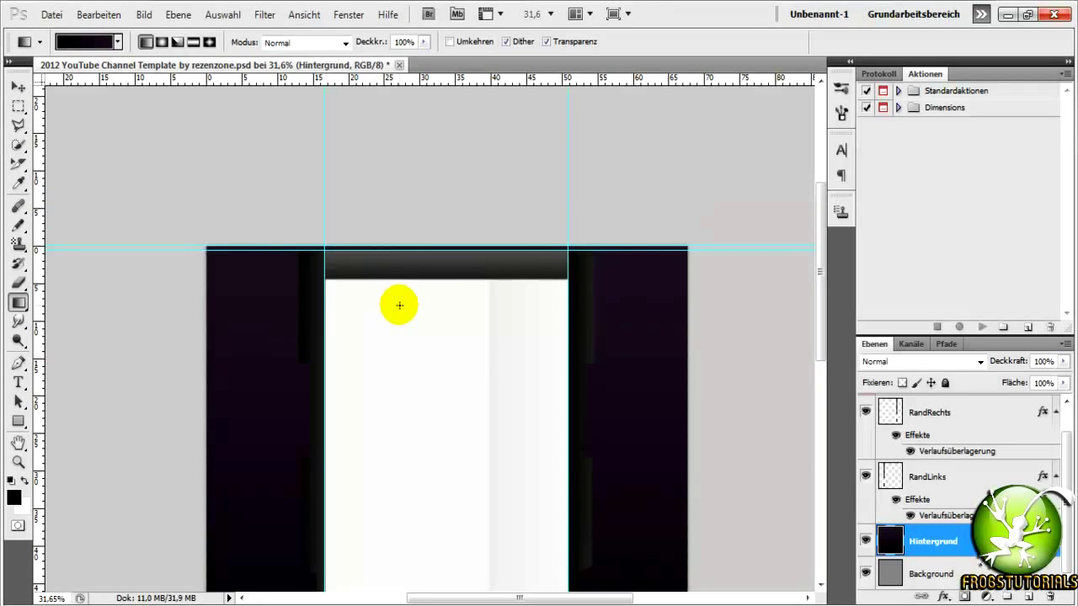
{"action": "scroll", "coordinate": [961, 472], "scroll_direction": "up", "scroll_amount": 1}
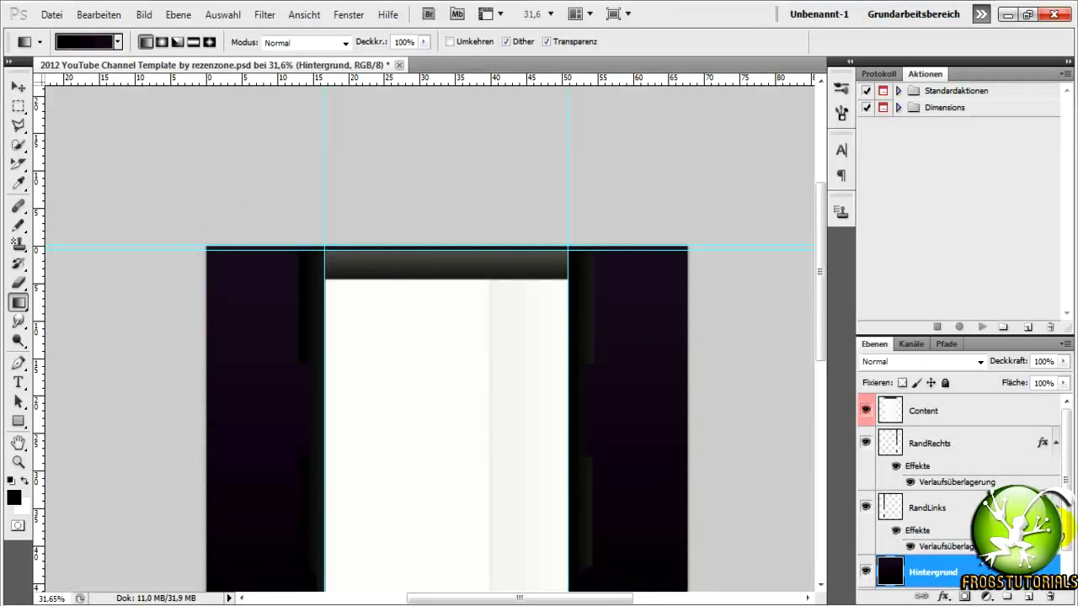
{"action": "scroll", "coordinate": [985, 488], "scroll_direction": "down", "scroll_amount": 1}
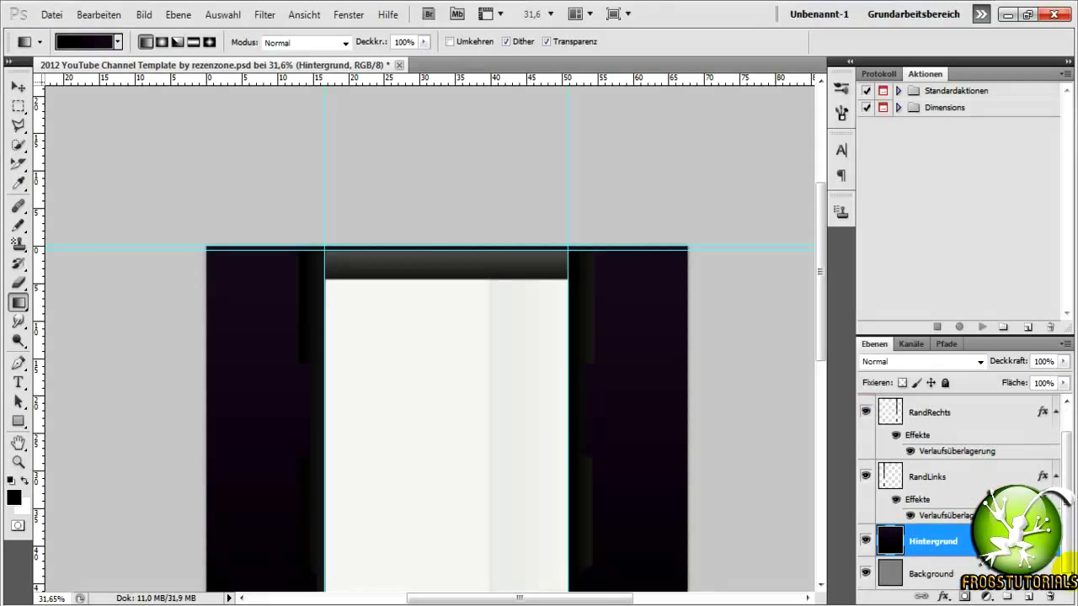
Create a layer named Spotlight above Hintergrund and choose the Radial Gradient type
{"action": "left_click", "coordinate": [1028, 598]}
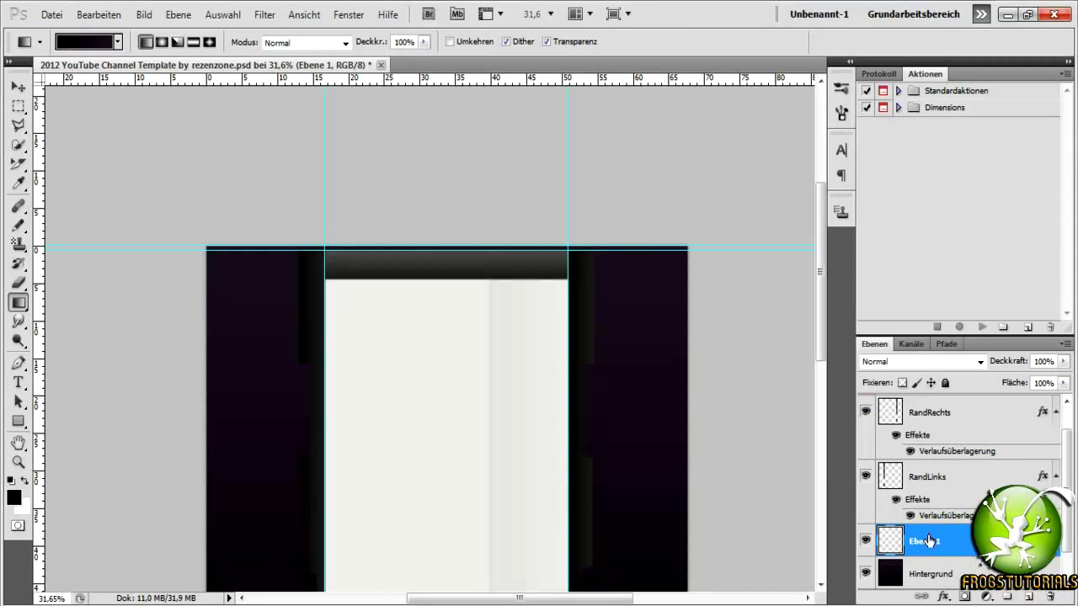
{"action": "double_click", "coordinate": [960, 540]}
{"action": "left_click", "coordinate": [1034, 128]}
{"action": "key", "text": "g"}
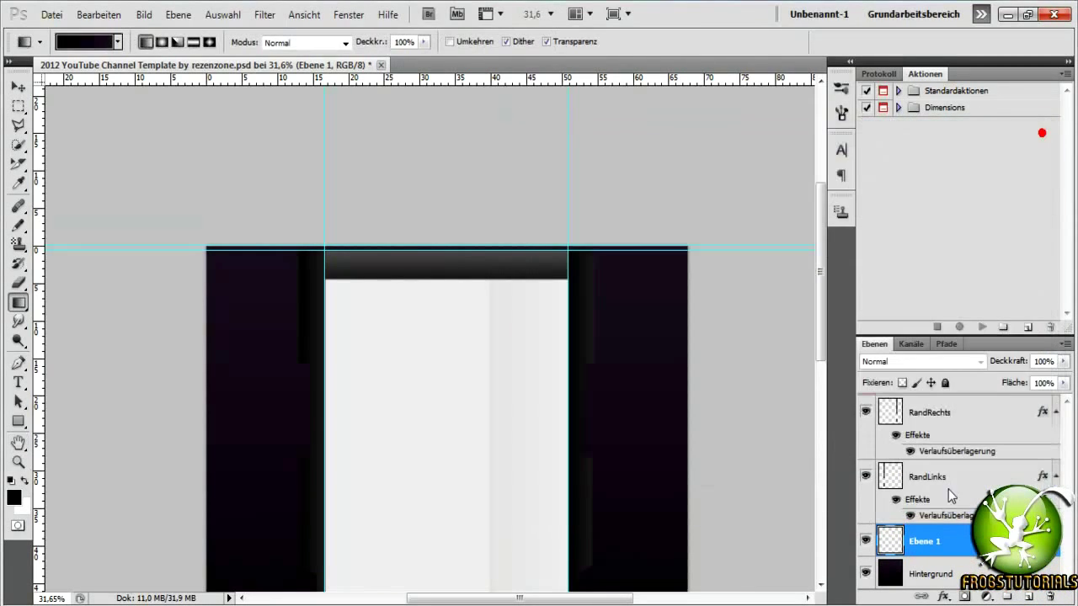
{"action": "double_click", "coordinate": [925, 540]}
{"action": "type", "text": "po"}
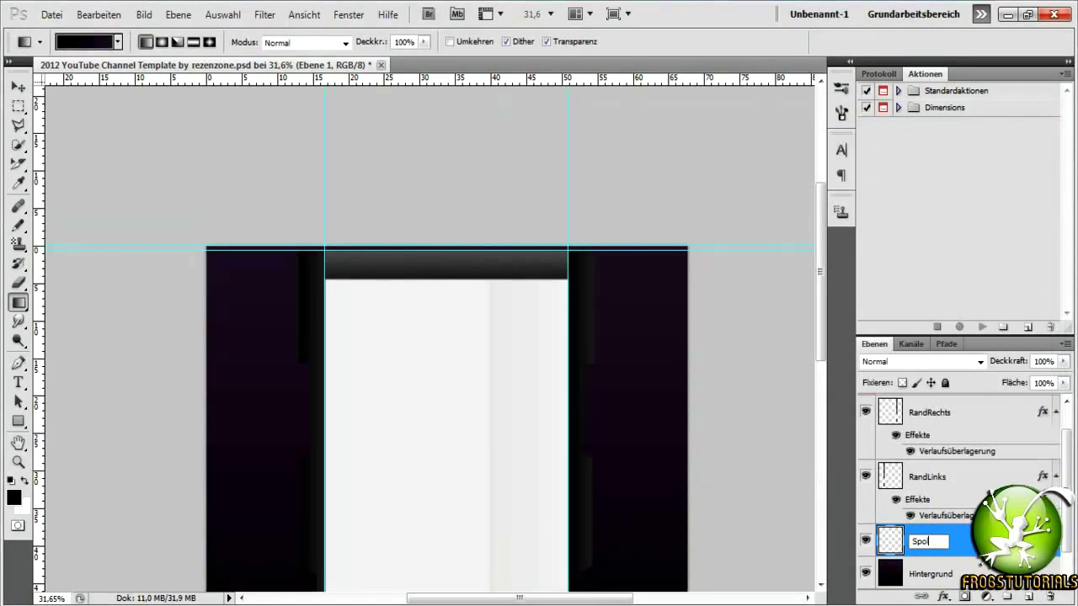
{"action": "type", "text": "tlight"}
{"action": "key", "text": "Return"}
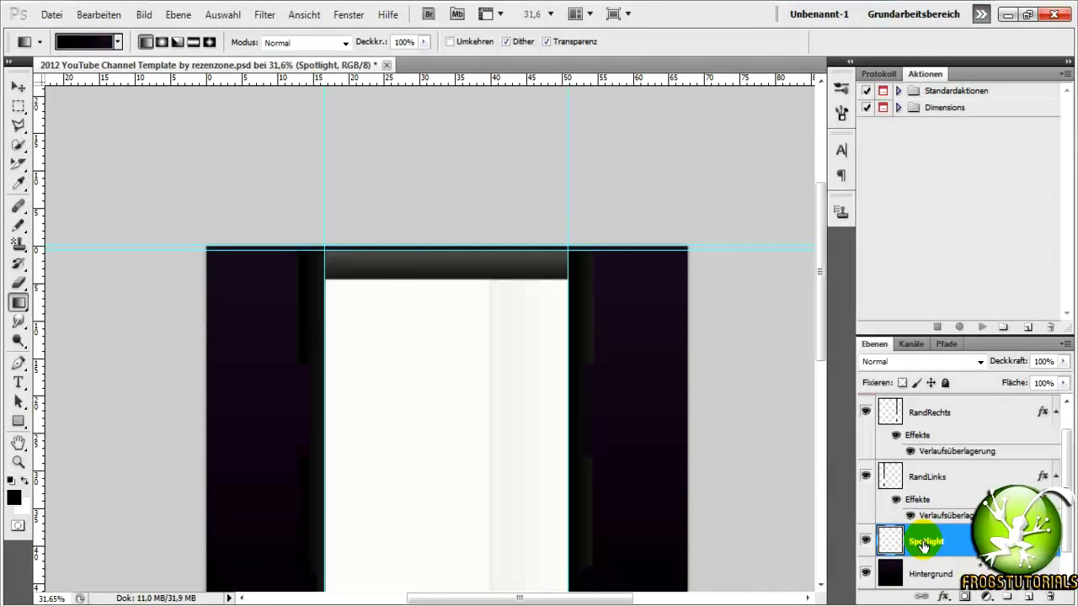
{"action": "left_click", "coordinate": [162, 39]}
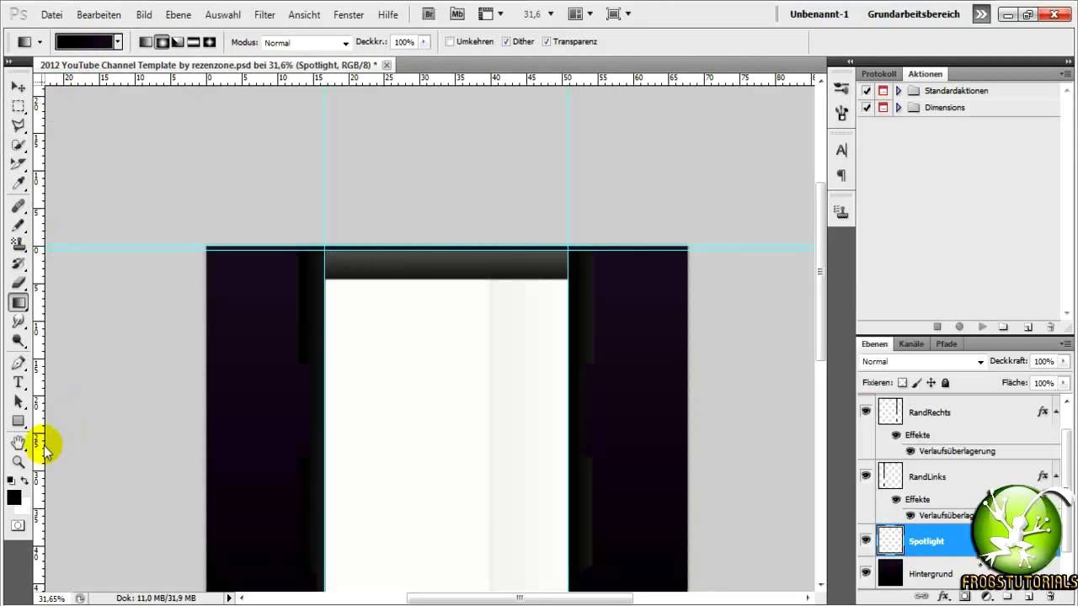
Choose the black-to-white Vorder- zu Hintergrundfarbe gradient preset
{"action": "left_click", "coordinate": [90, 38]}
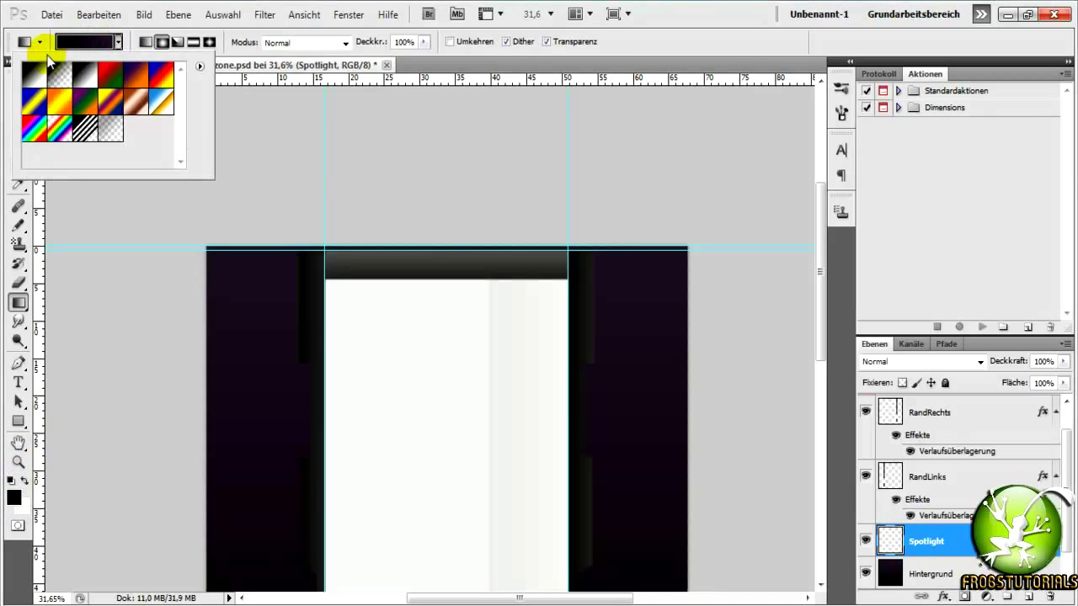
{"action": "left_click", "coordinate": [37, 75]}
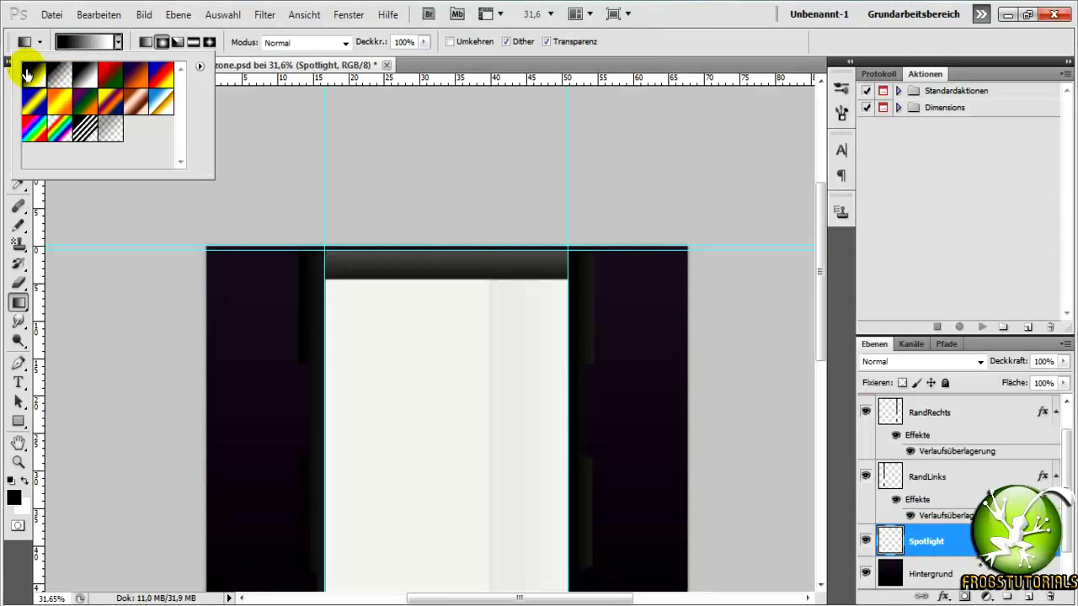
{"action": "double_click", "coordinate": [27, 74]}
{"action": "left_click", "coordinate": [67, 42]}
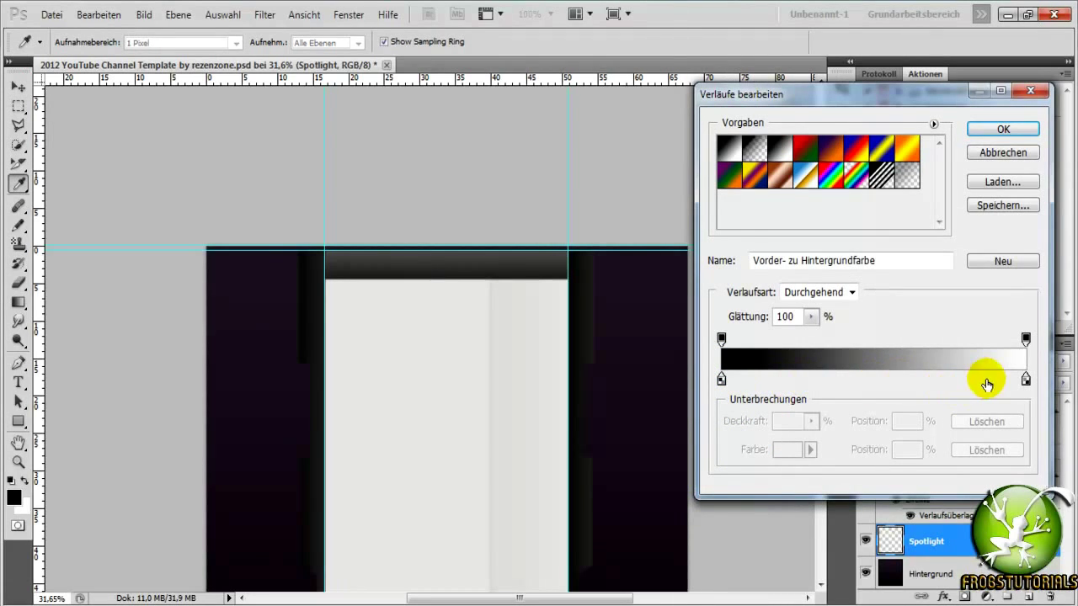
{"action": "left_click", "coordinate": [1003, 130]}
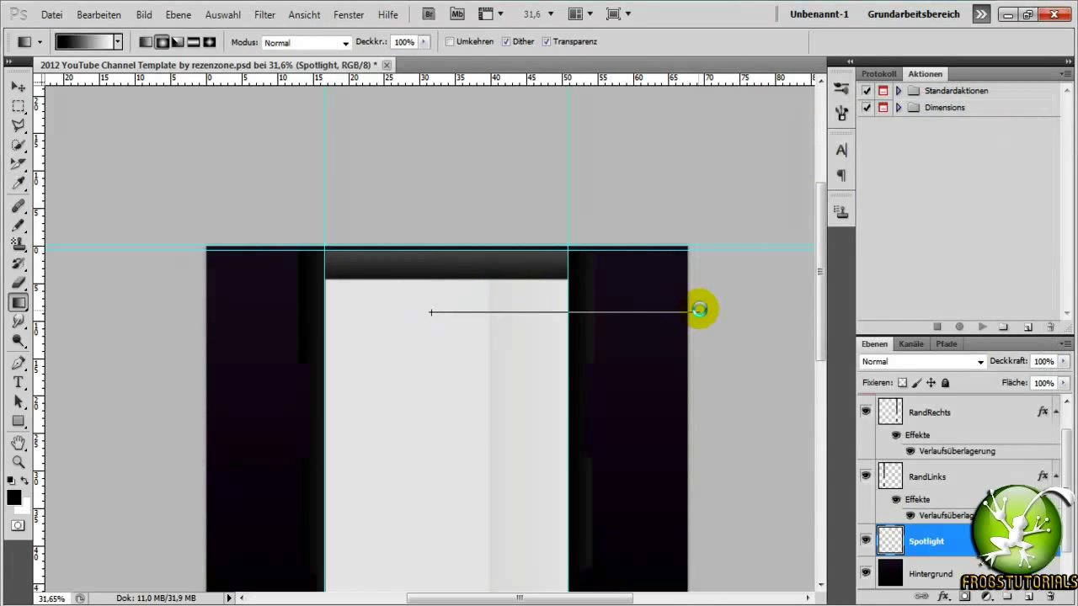
Try a radial spotlight on the Spotlight layer, then undo it
{"action": "left_click_drag", "start_coordinate": [700, 310], "coordinate": [700, 310]}
{"action": "scroll", "coordinate": [700, 310], "scroll_direction": "down", "scroll_amount": 2}
{"action": "scroll", "coordinate": [686, 310], "scroll_direction": "down", "scroll_amount": 1}
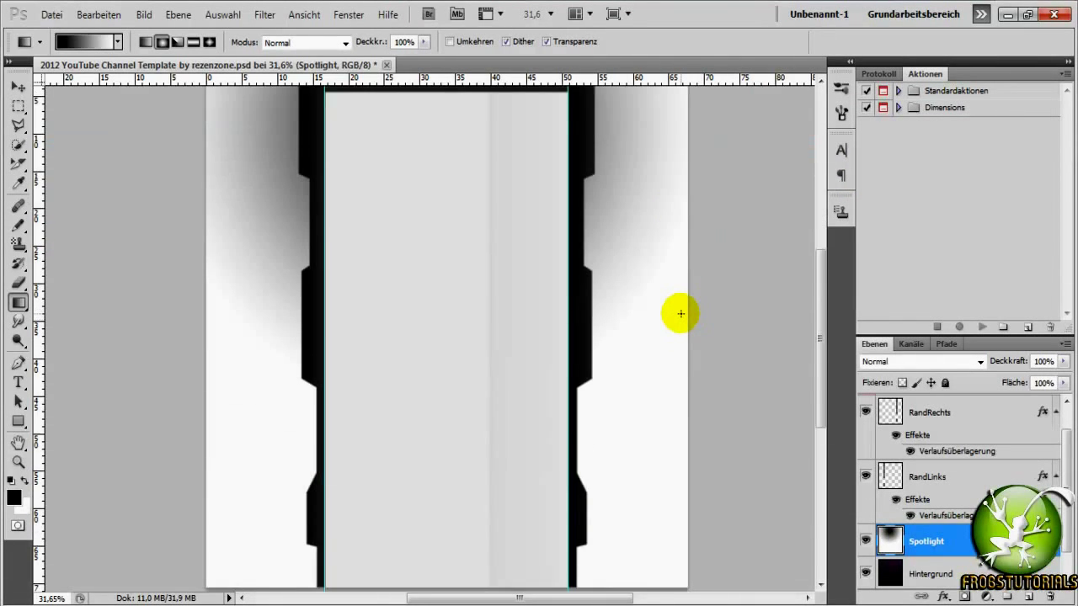
{"action": "scroll", "coordinate": [672, 307], "scroll_direction": "up", "scroll_amount": 2}
{"action": "scroll", "coordinate": [663, 302], "scroll_direction": "up", "scroll_amount": 1}
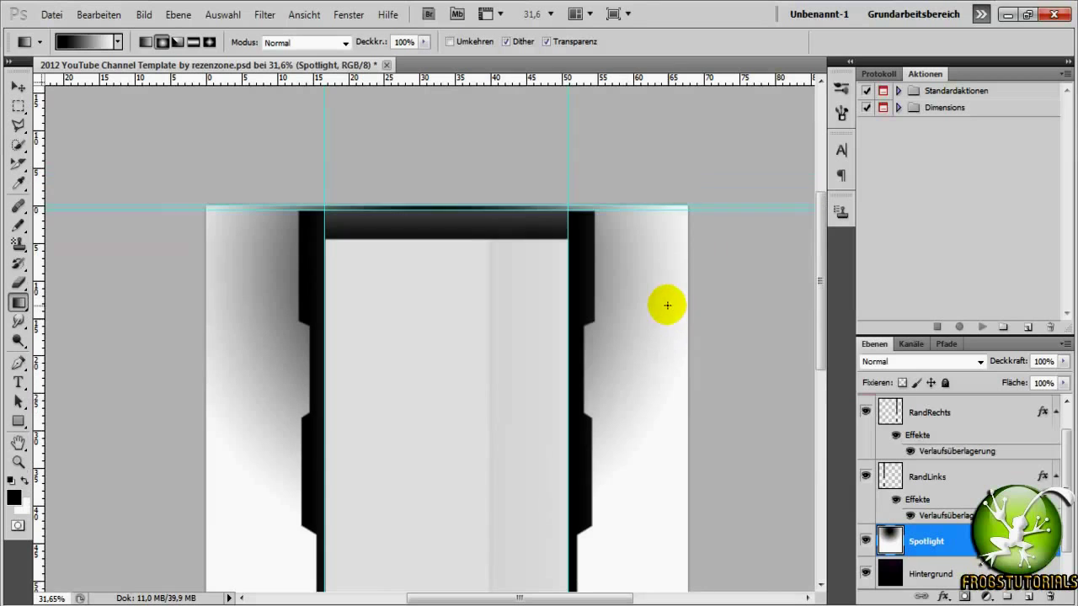
{"action": "key", "text": "ctrl+z"}
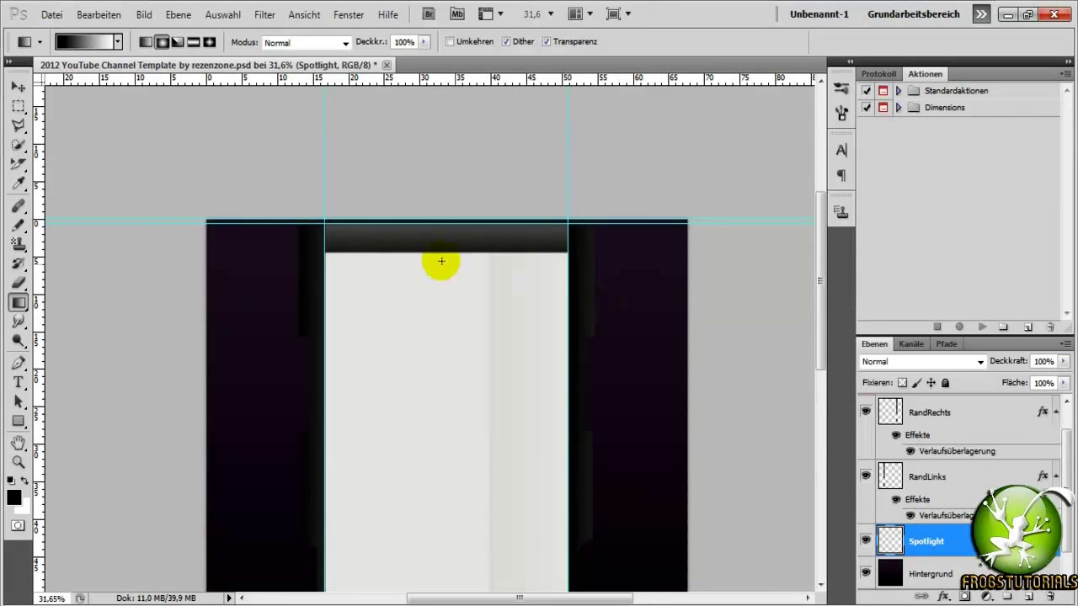
Edit the gradient to run from white #ffffff to black, end stop at 99%
{"action": "left_click", "coordinate": [93, 42]}
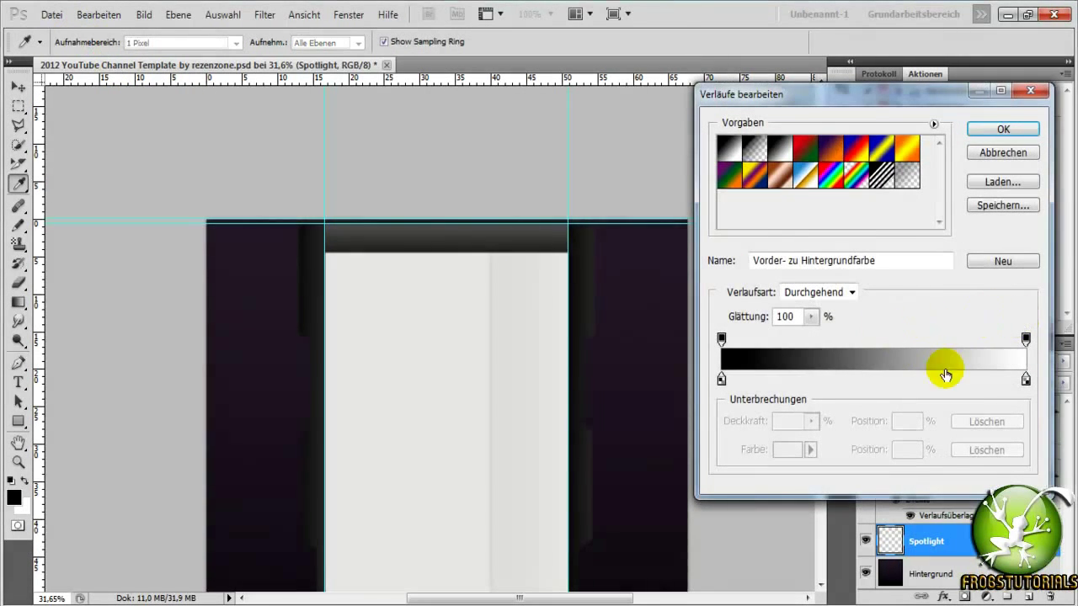
{"action": "left_click", "coordinate": [721, 380]}
{"action": "double_click", "coordinate": [721, 380]}
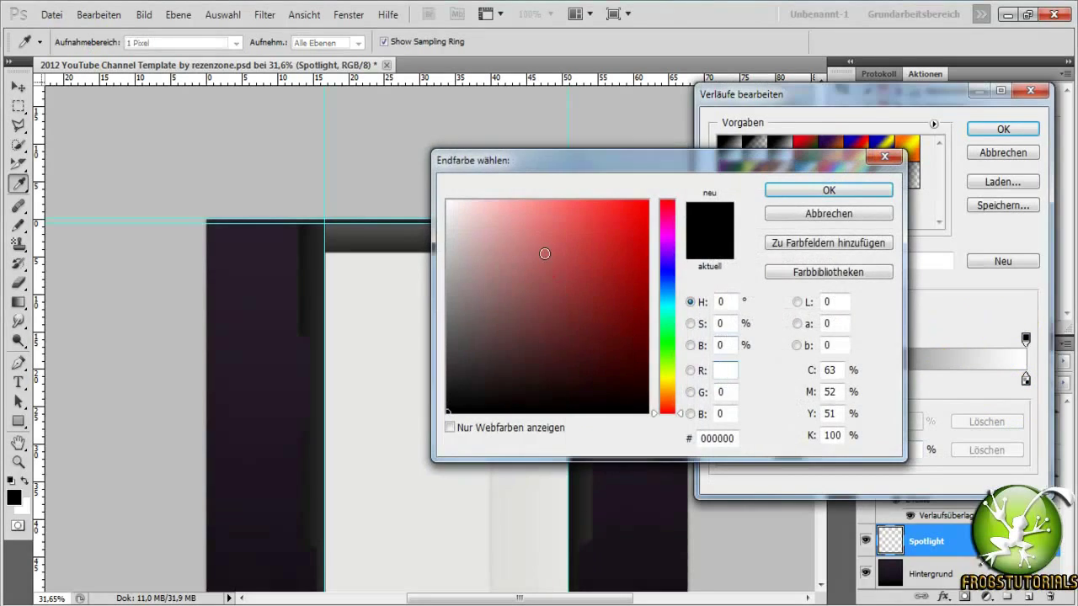
{"action": "type", "text": "ffffff"}
{"action": "left_click", "coordinate": [784, 193]}
{"action": "left_click", "coordinate": [1027, 380]}
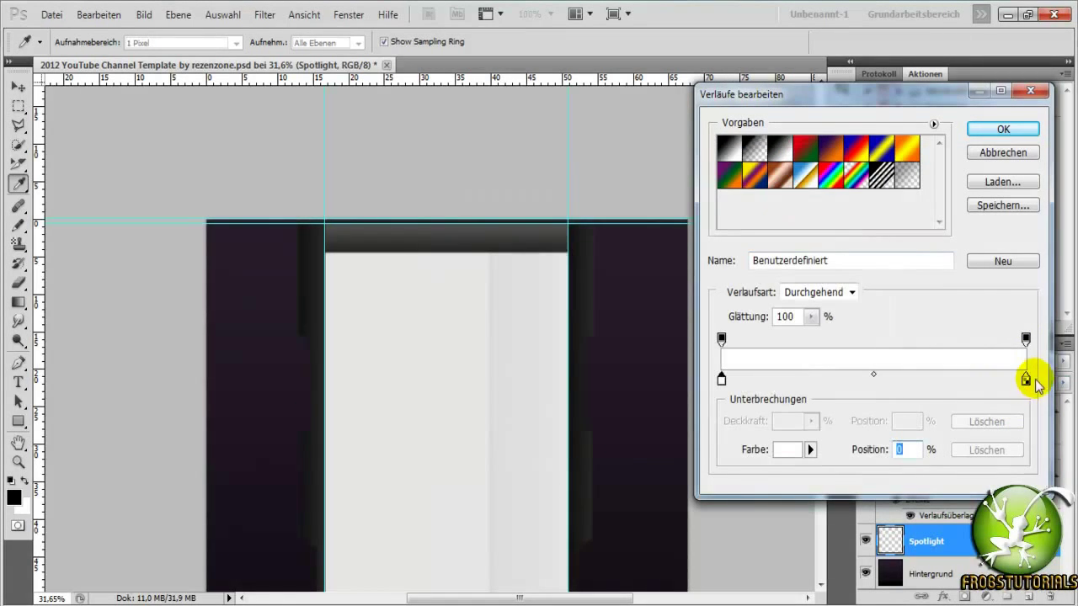
{"action": "left_click_drag", "start_coordinate": [1026, 380], "coordinate": [1024, 381]}
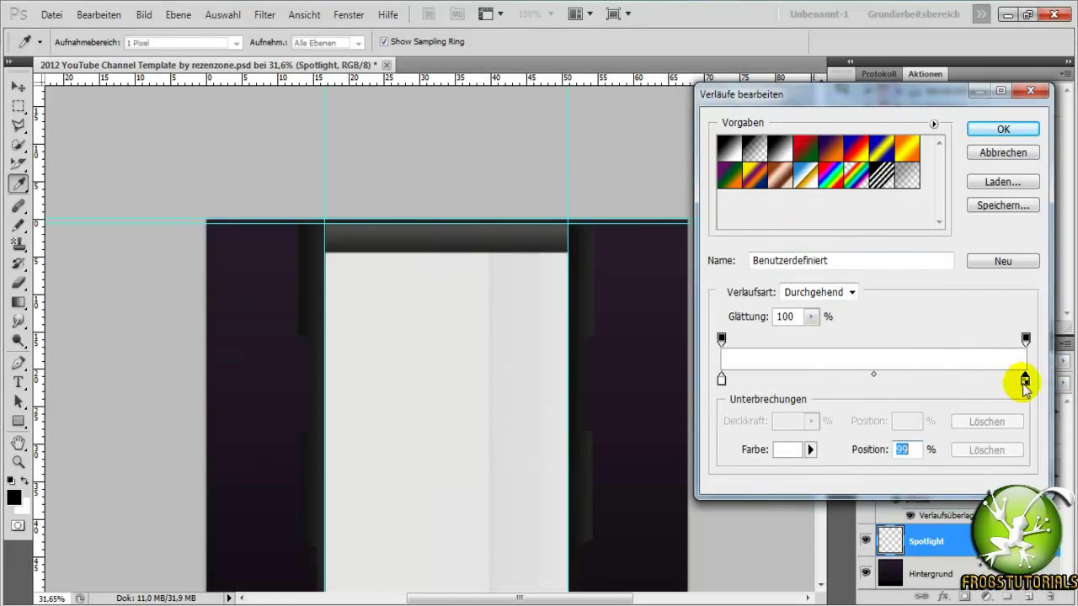
{"action": "double_click", "coordinate": [1026, 381]}
{"action": "left_click", "coordinate": [454, 413]}
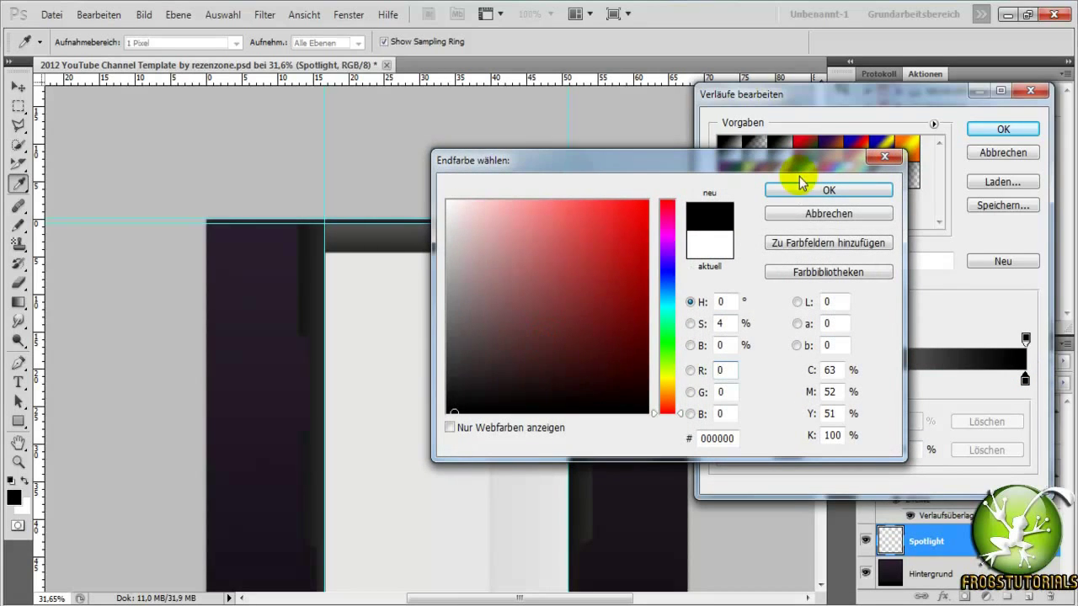
{"action": "left_click", "coordinate": [825, 190]}
{"action": "left_click", "coordinate": [1004, 129]}
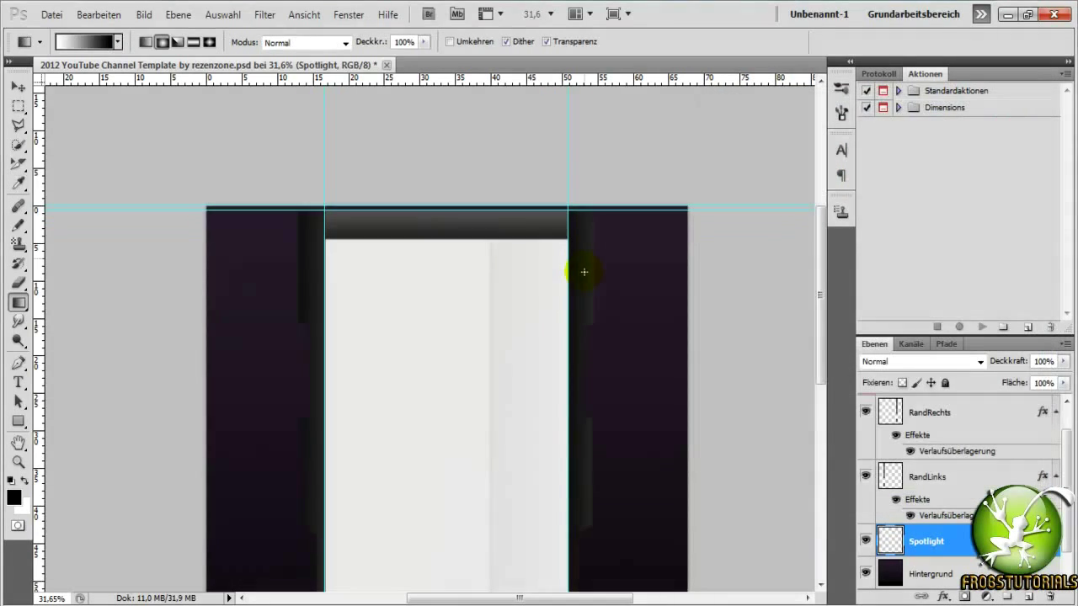
Draw the radial white-to-black gradient across the Spotlight layer and compare it on/off
{"action": "scroll", "coordinate": [572, 299], "scroll_direction": "down", "scroll_amount": 3}
{"action": "scroll", "coordinate": [539, 299], "scroll_direction": "down", "scroll_amount": 3}
{"action": "scroll", "coordinate": [471, 421], "scroll_direction": "down", "scroll_amount": 1}
{"action": "scroll", "coordinate": [450, 531], "scroll_direction": "up", "scroll_amount": 1}
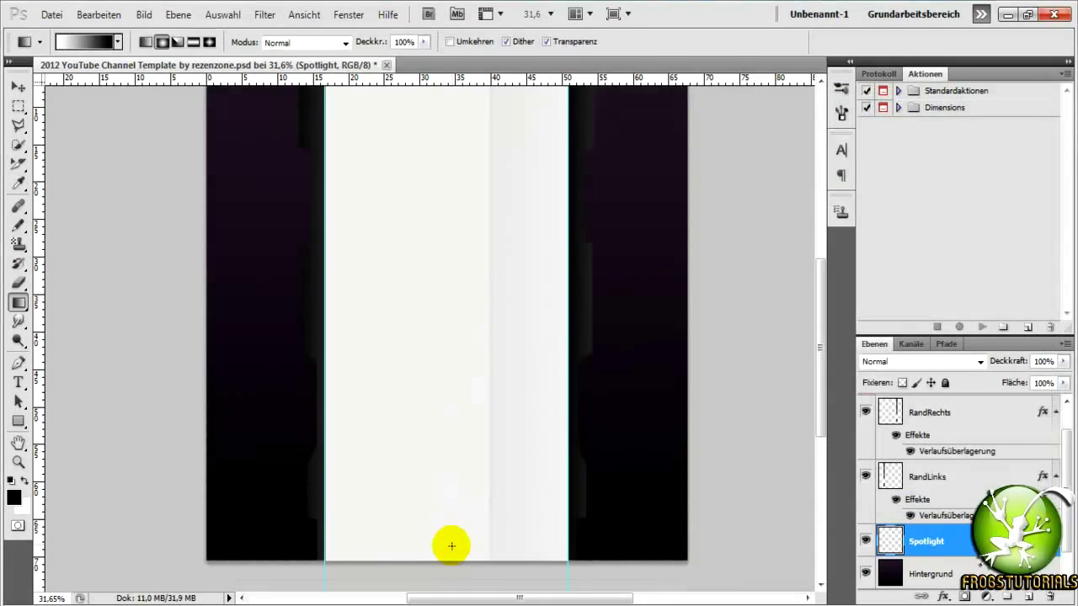
{"action": "scroll", "coordinate": [448, 565], "scroll_direction": "up", "scroll_amount": 5}
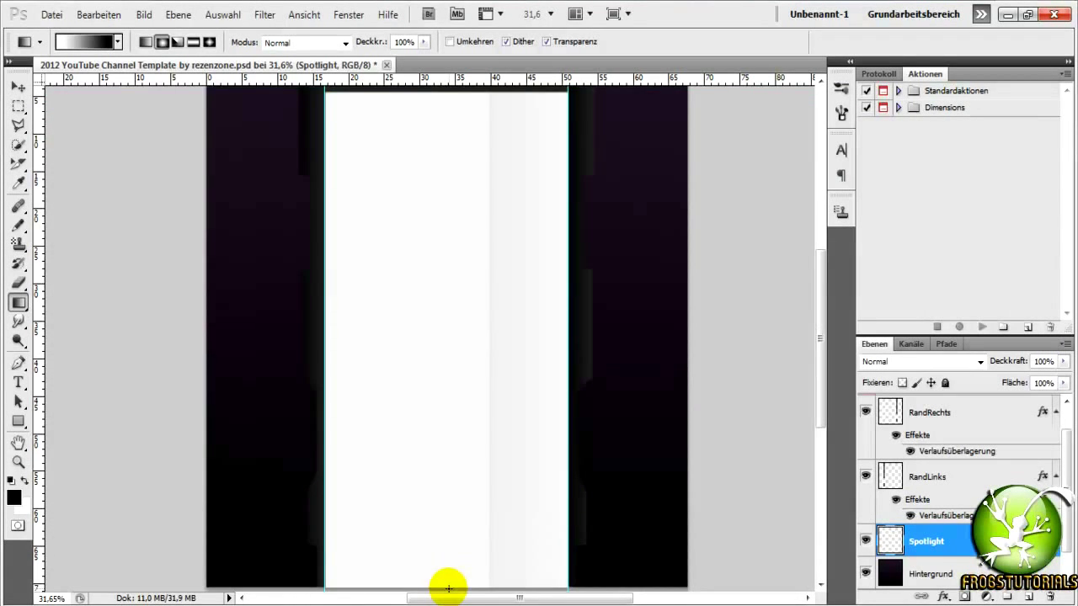
{"action": "scroll", "coordinate": [471, 471], "scroll_direction": "up", "scroll_amount": 3}
{"action": "scroll", "coordinate": [463, 320], "scroll_direction": "up", "scroll_amount": 3}
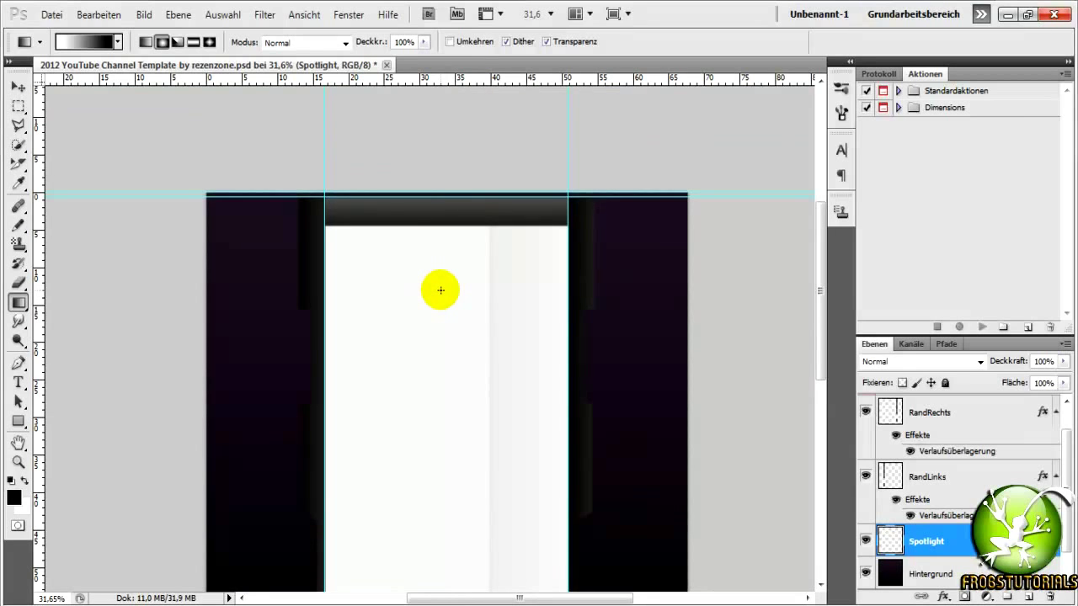
{"action": "mouse_move", "coordinate": [440, 289]}
{"action": "left_mouse_down"}
{"action": "mouse_move", "coordinate": [737, 289]}
{"action": "mouse_move", "coordinate": [667, 291]}
{"action": "mouse_move", "coordinate": [689, 291]}
{"action": "left_mouse_up"}
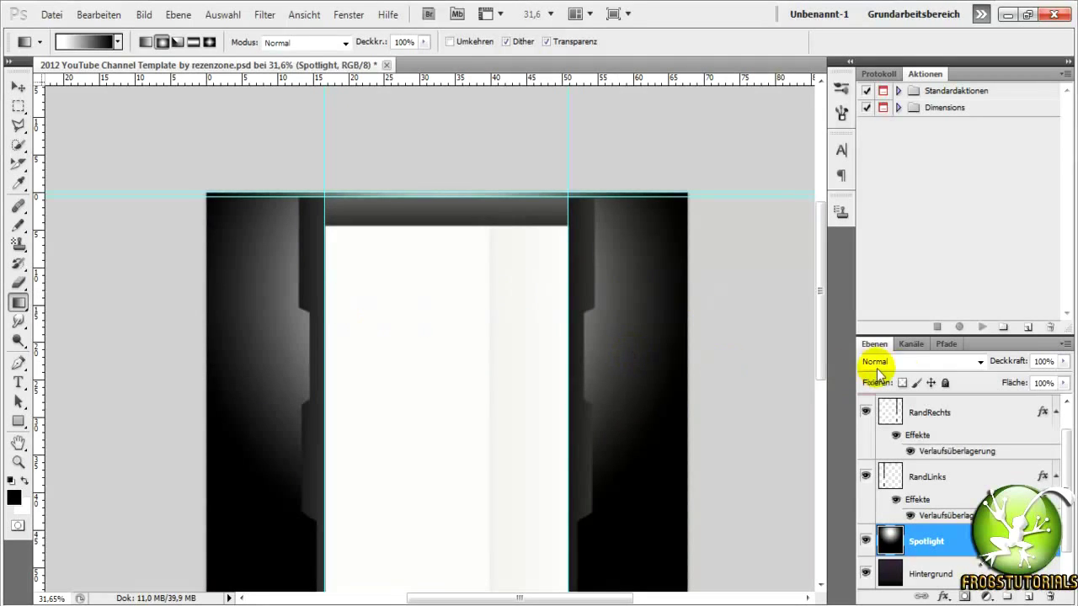
{"action": "left_click", "coordinate": [865, 544]}
{"action": "left_click", "coordinate": [865, 543]}
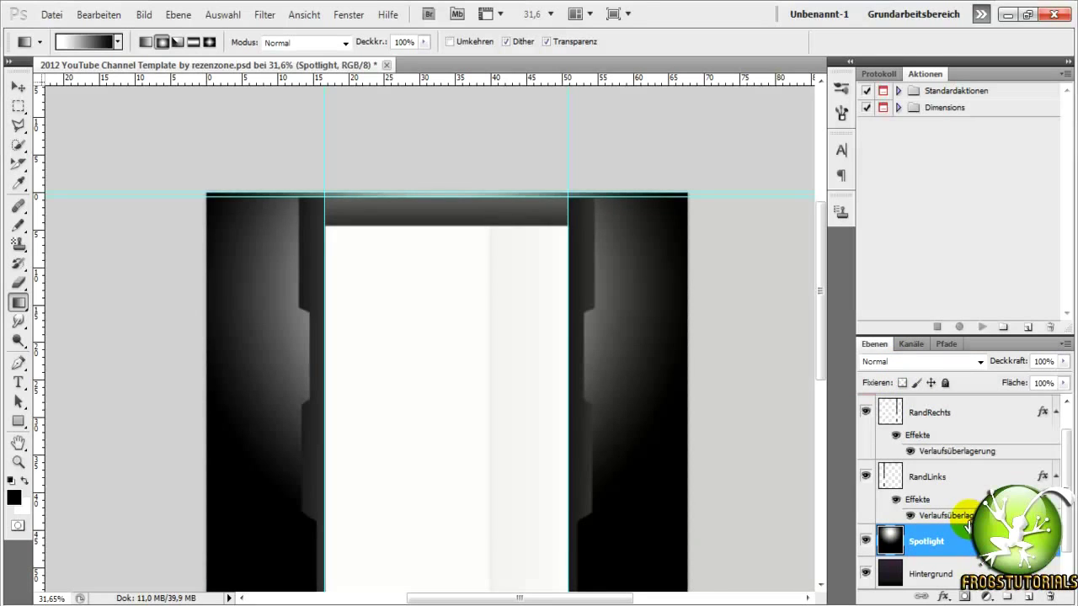
{"action": "scroll", "coordinate": [967, 527], "scroll_direction": "down", "scroll_amount": 1}
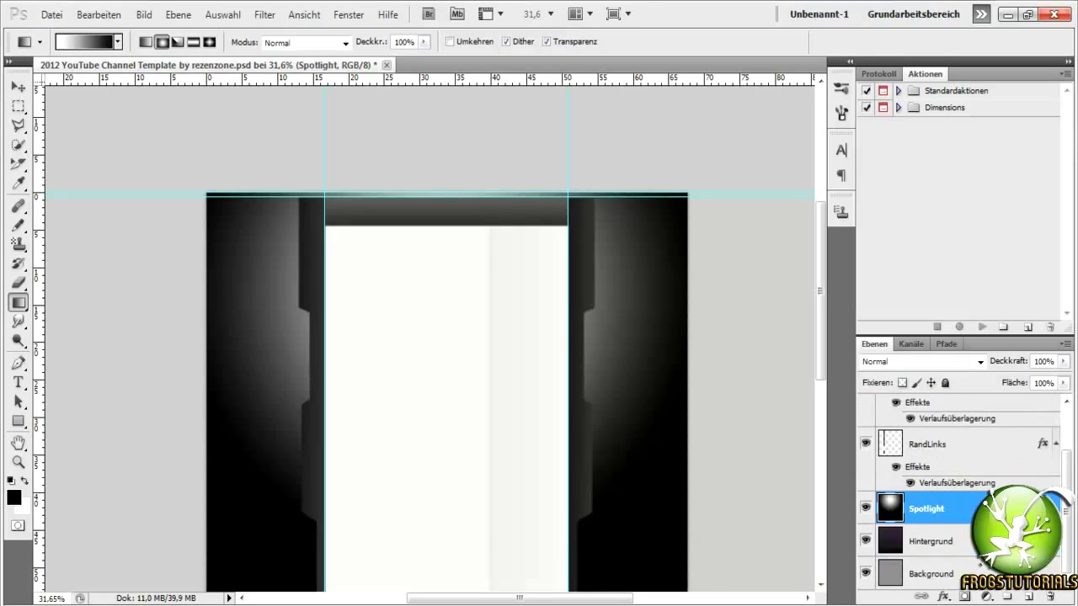
Set Spotlight's blend mode to Negativ multiplizieren and its opacity (Deckkraft) to 25%
{"action": "left_click", "coordinate": [919, 364]}
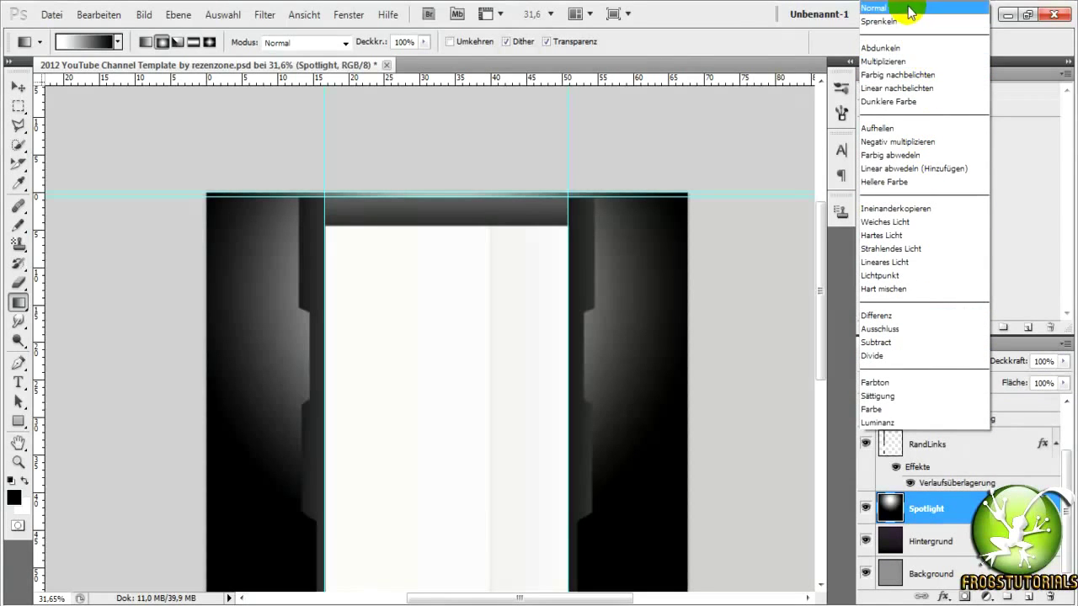
{"action": "left_click", "coordinate": [932, 140]}
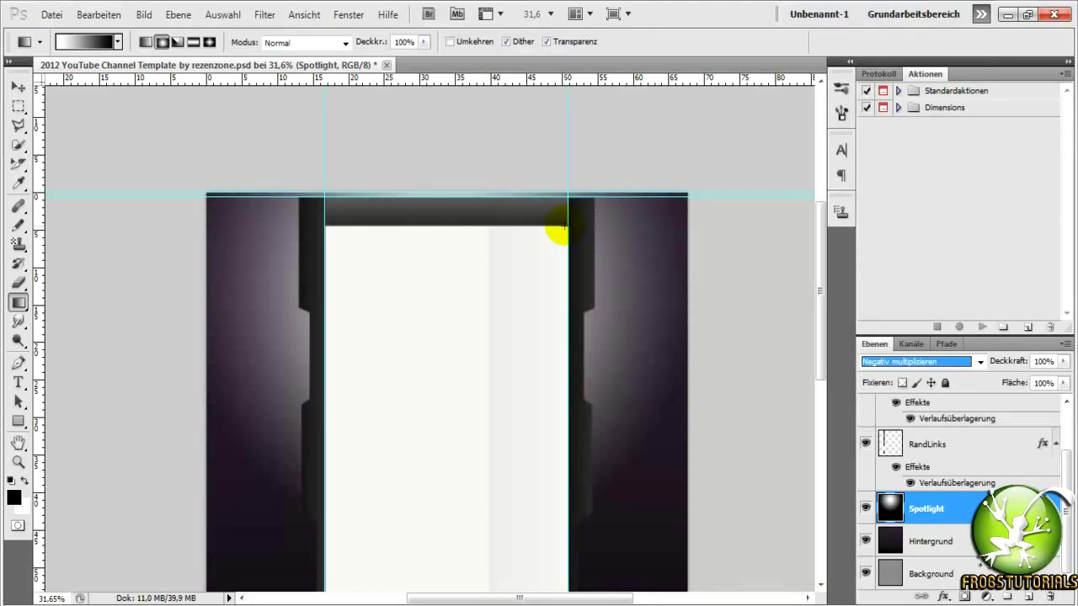
{"action": "mouse_move", "coordinate": [822, 220]}
{"action": "left_mouse_down"}
{"action": "mouse_move", "coordinate": [824, 250]}
{"action": "mouse_move", "coordinate": [819, 205]}
{"action": "left_mouse_up"}
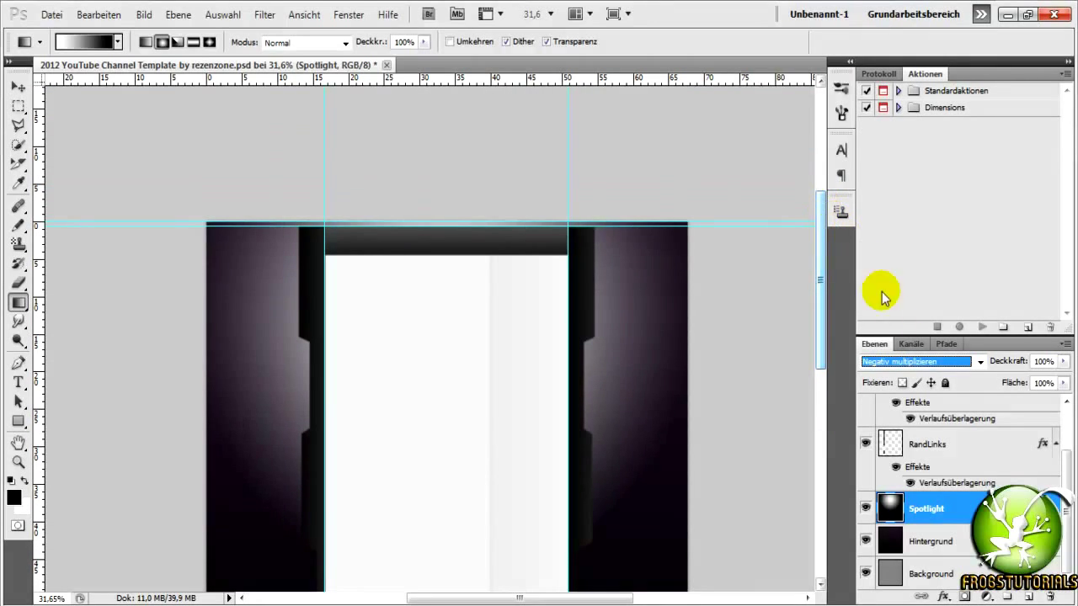
{"action": "left_click", "coordinate": [1047, 361]}
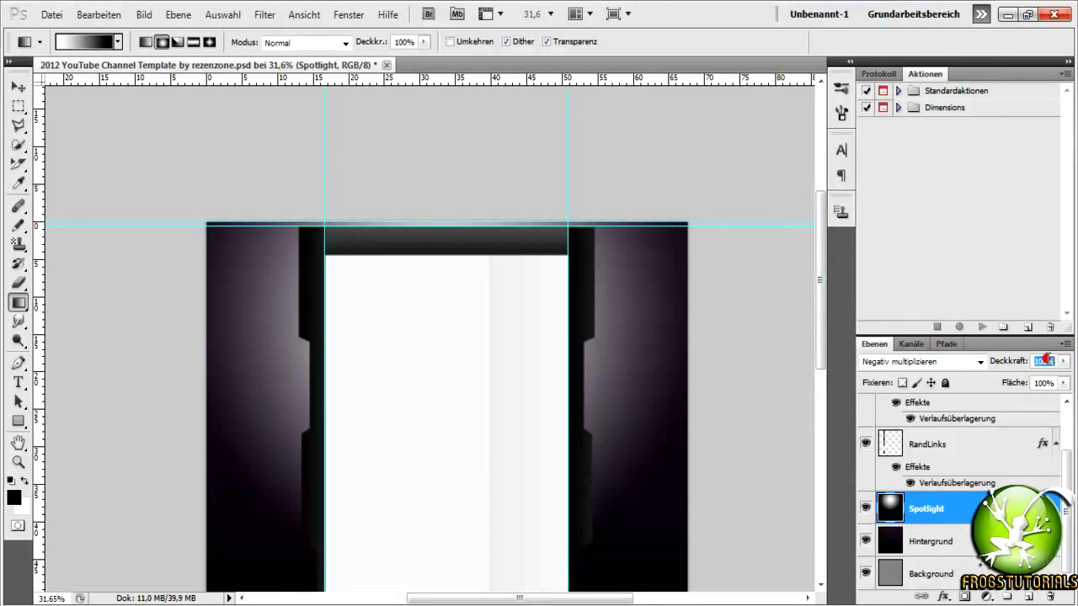
{"action": "type", "text": "50"}
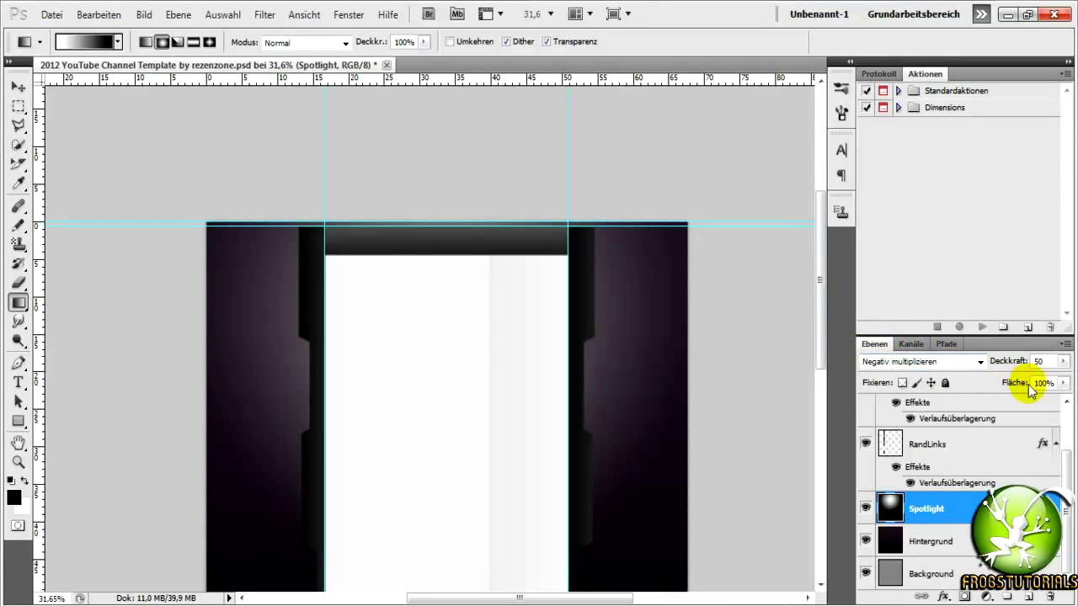
{"action": "type", "text": "25"}
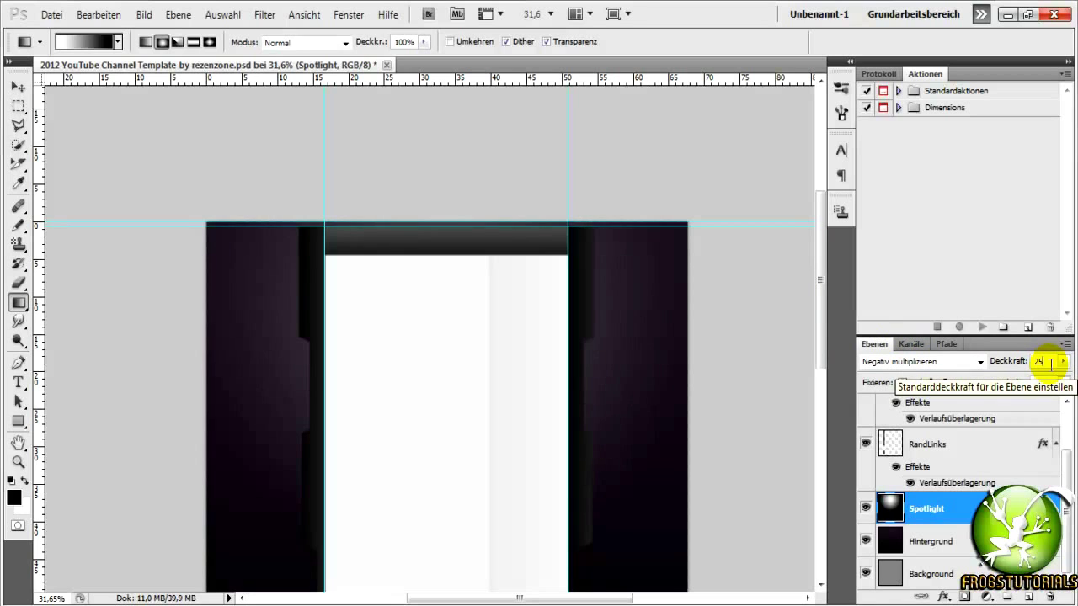
{"action": "left_click", "coordinate": [17, 91]}
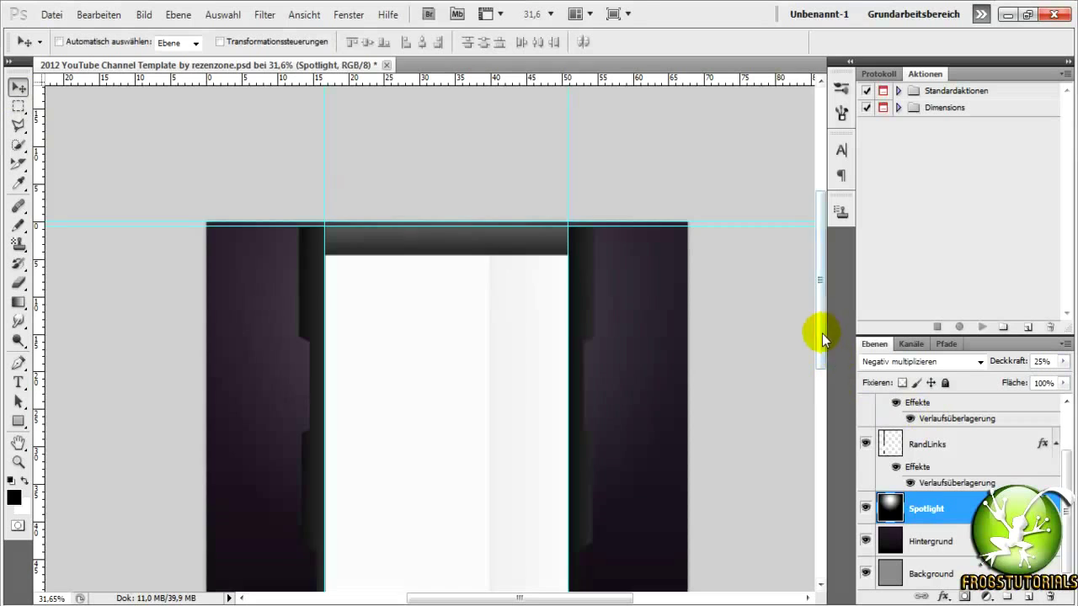
Duplicate the RandRechts layer and rename the copy back to RandRechts
{"action": "mouse_move", "coordinate": [822, 334]}
{"action": "left_mouse_down"}
{"action": "mouse_move", "coordinate": [832, 418]}
{"action": "mouse_move", "coordinate": [813, 361]}
{"action": "left_mouse_up"}
{"action": "scroll", "coordinate": [880, 454], "scroll_direction": "up", "scroll_amount": 2}
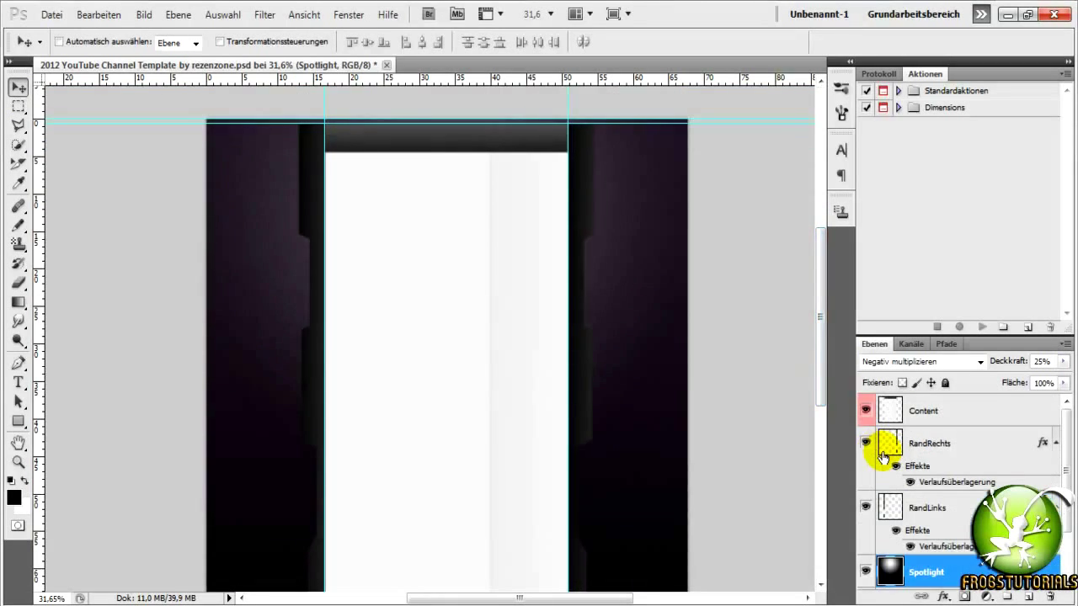
{"action": "left_click", "coordinate": [866, 443]}
{"action": "left_click", "coordinate": [866, 443]}
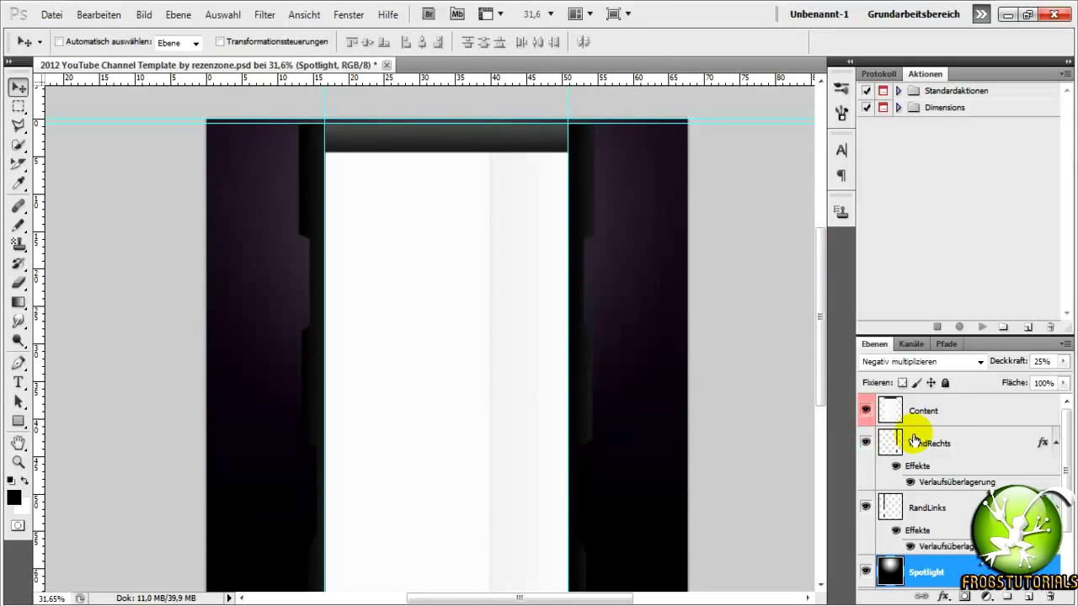
{"action": "left_click", "coordinate": [926, 443]}
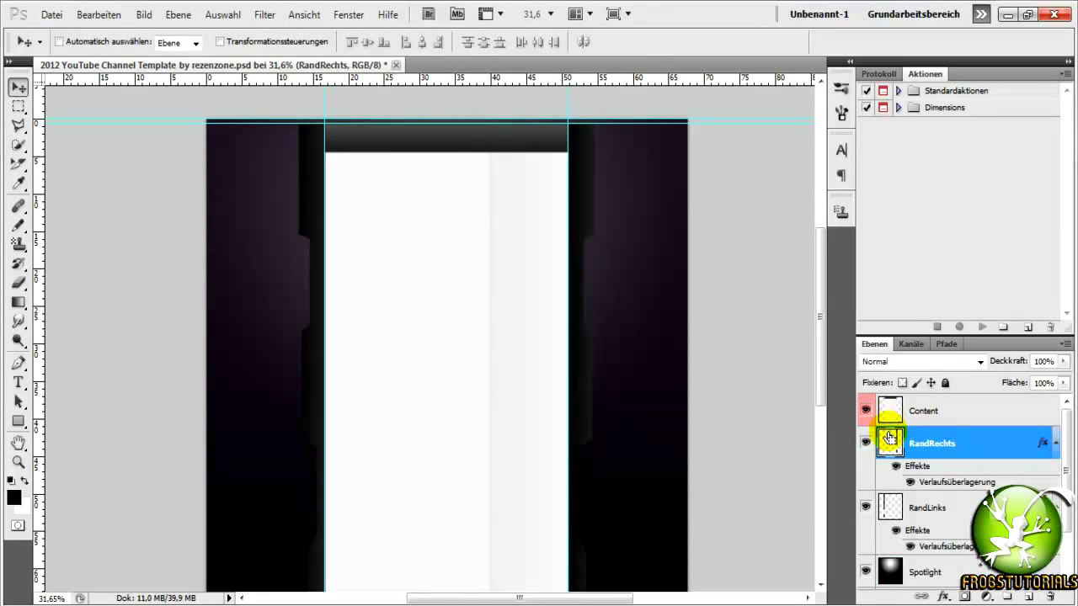
{"action": "key", "text": "ctrl+j"}
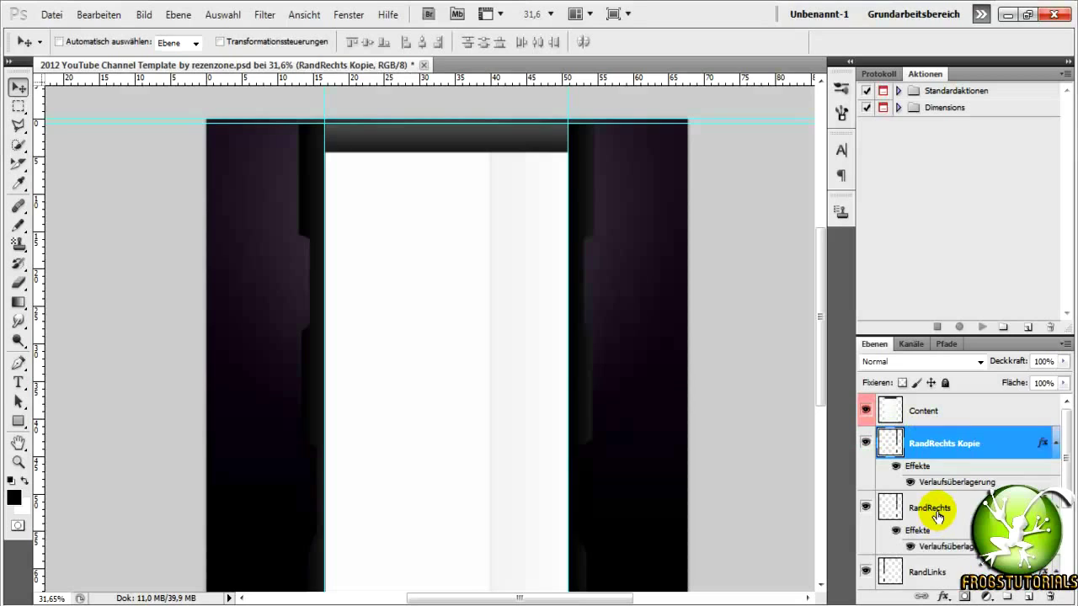
{"action": "left_click", "coordinate": [937, 512]}
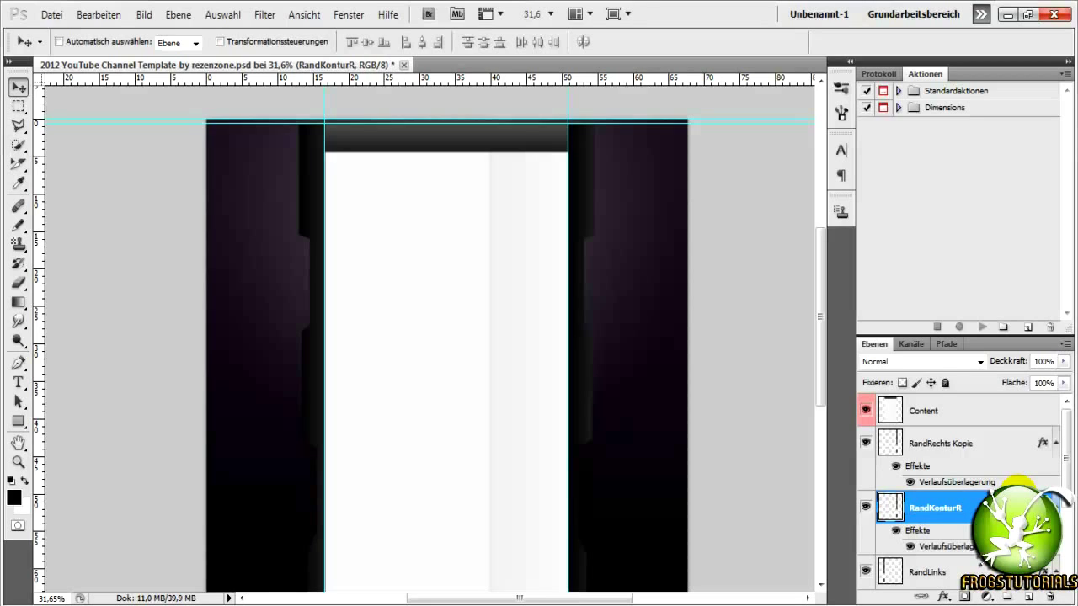
{"action": "double_click", "coordinate": [967, 444]}
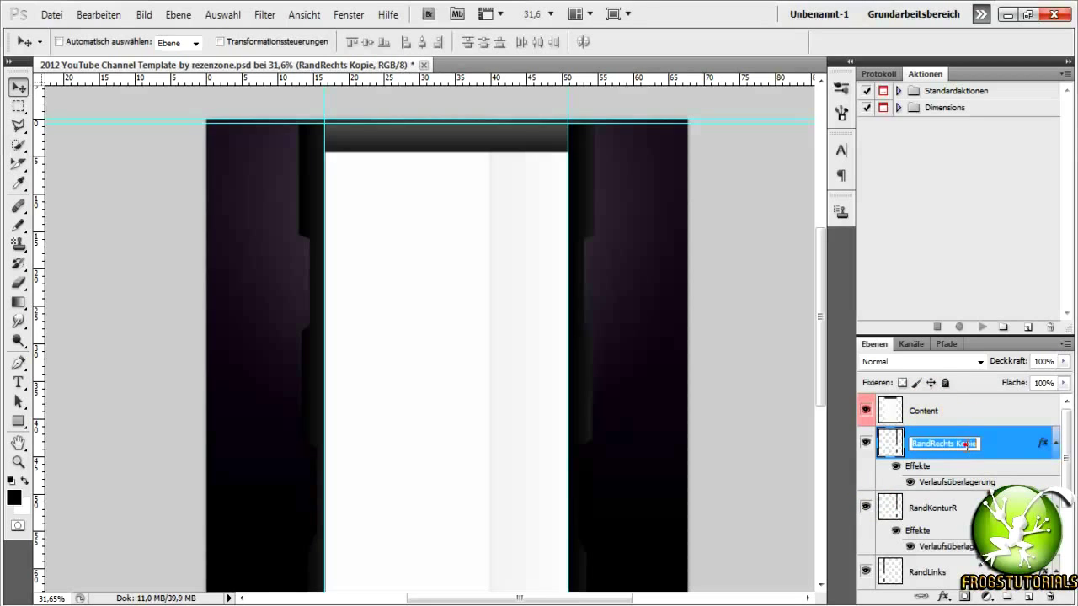
{"action": "left_click", "coordinate": [967, 444]}
{"action": "key", "text": "Delete"}
{"action": "key", "text": "Delete"}
{"action": "key", "text": "Delete"}
{"action": "key", "text": "Return"}
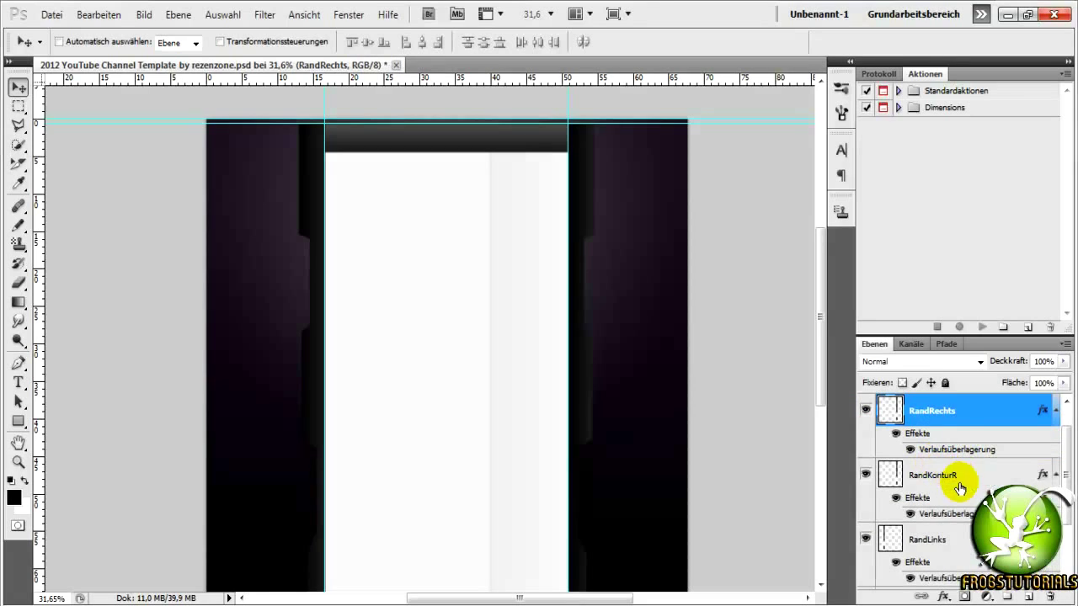
Duplicate RandLinks, naming the copy RandLinks and the original RandKonturL
{"action": "left_click", "coordinate": [959, 476]}
{"action": "scroll", "coordinate": [937, 518], "scroll_direction": "down", "scroll_amount": 1}
{"action": "left_click", "coordinate": [936, 516]}
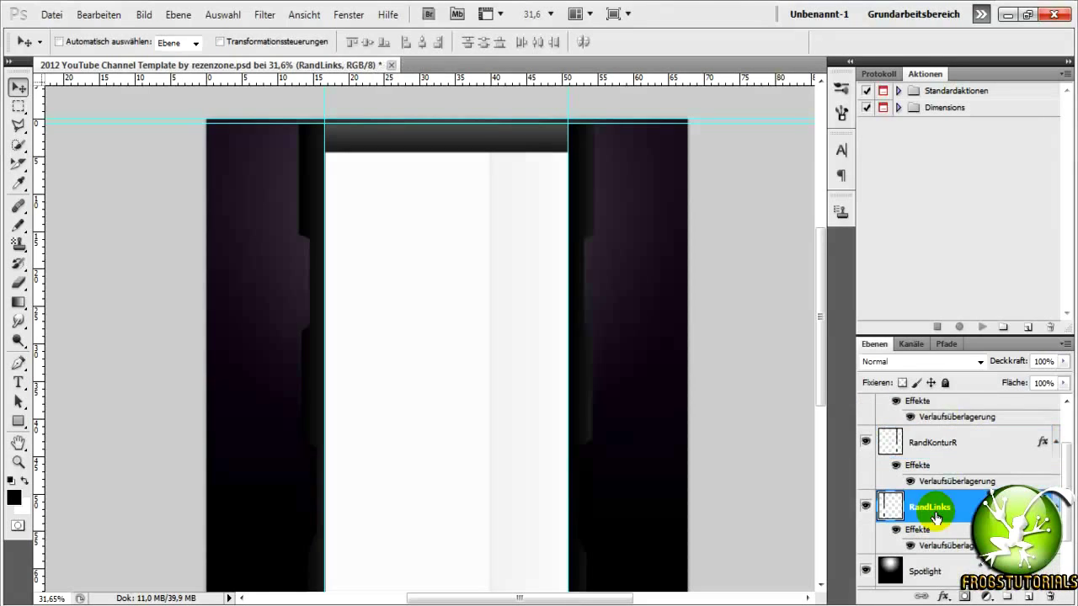
{"action": "key", "text": "ctrl+j"}
{"action": "double_click", "coordinate": [969, 506]}
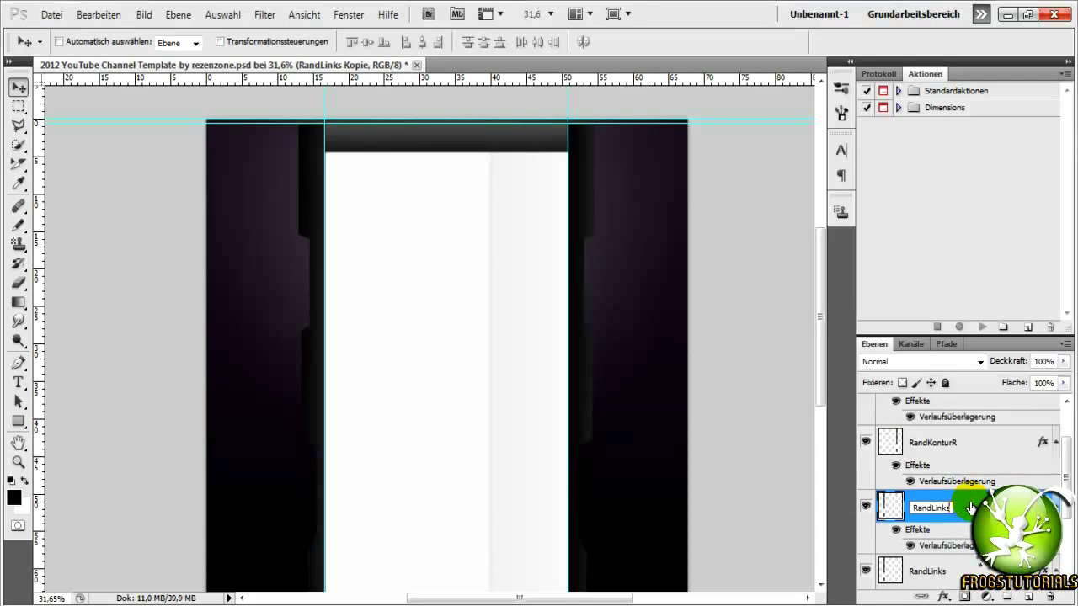
{"action": "key", "text": "Return"}
{"action": "scroll", "coordinate": [944, 514], "scroll_direction": "down", "scroll_amount": 1}
{"action": "double_click", "coordinate": [932, 538]}
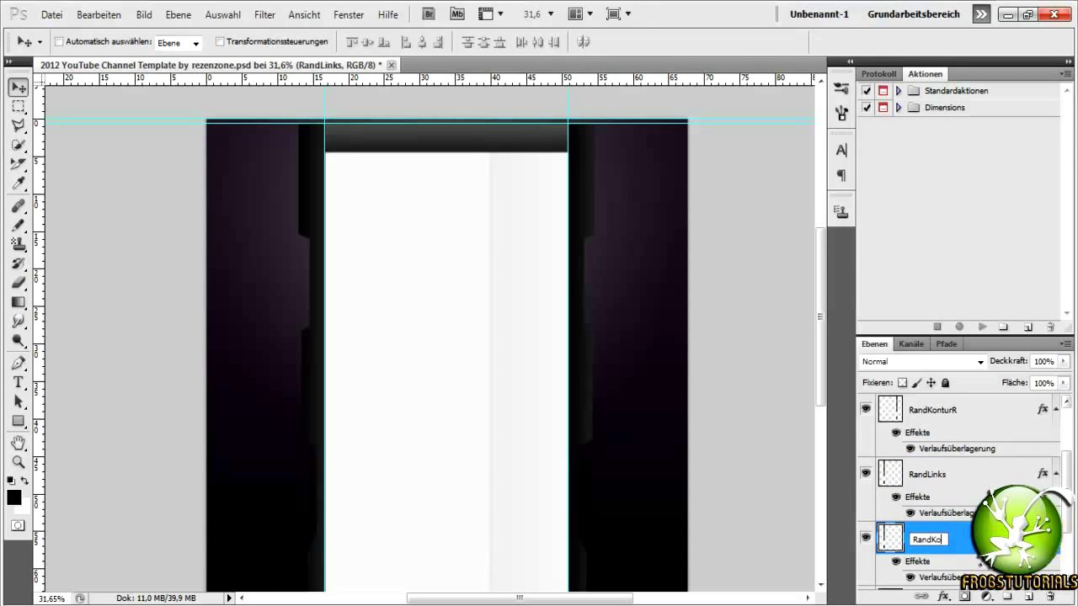
{"action": "key", "text": "Return"}
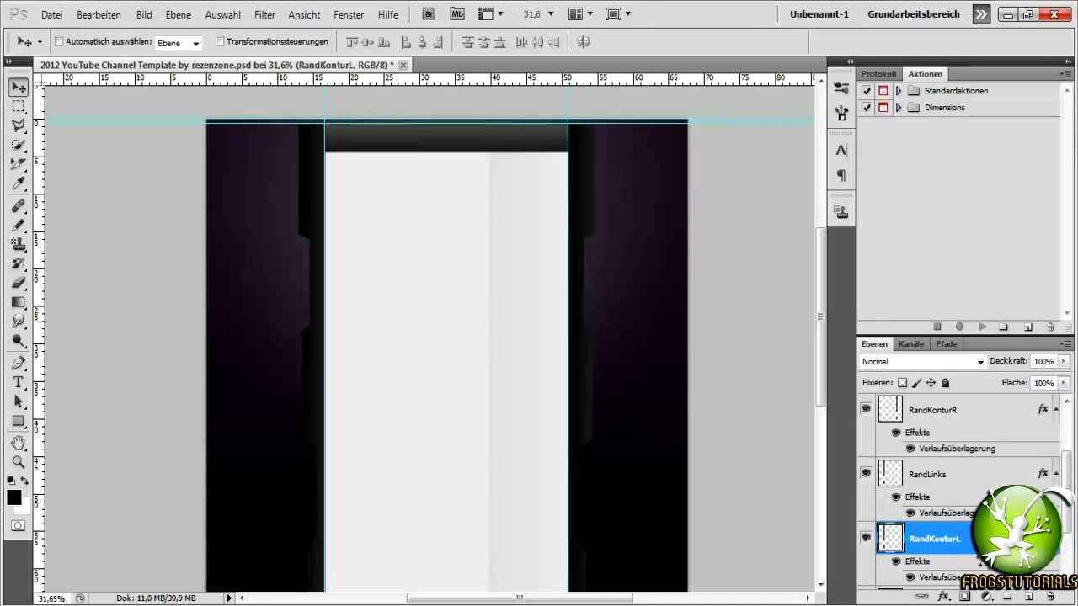
Replace RandKonturL's gradient overlay with a red #ff0000 colour overlay
{"action": "double_click", "coordinate": [969, 543]}
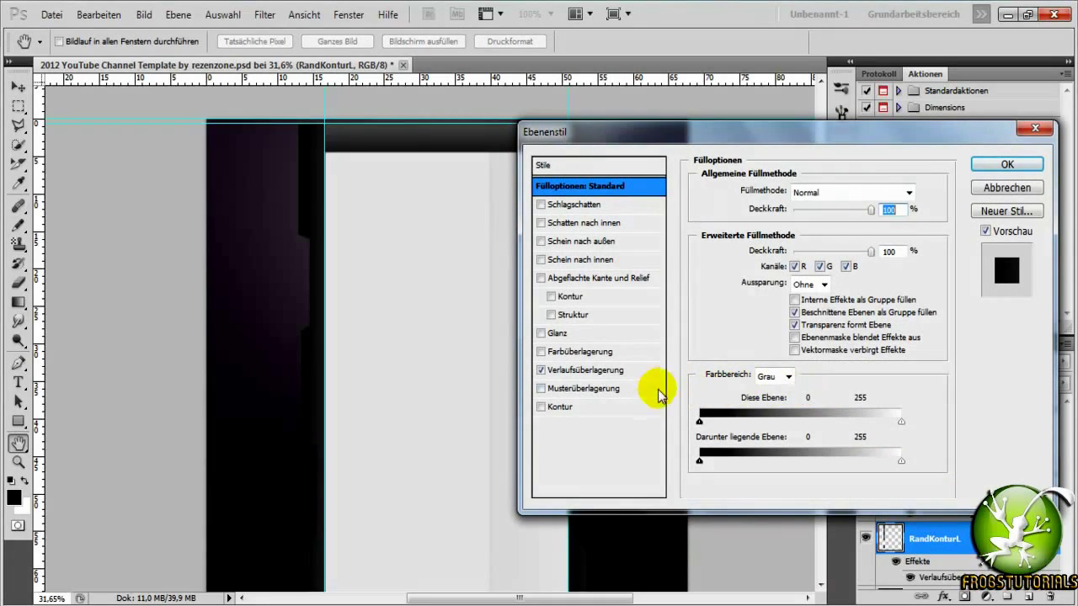
{"action": "left_click", "coordinate": [541, 371]}
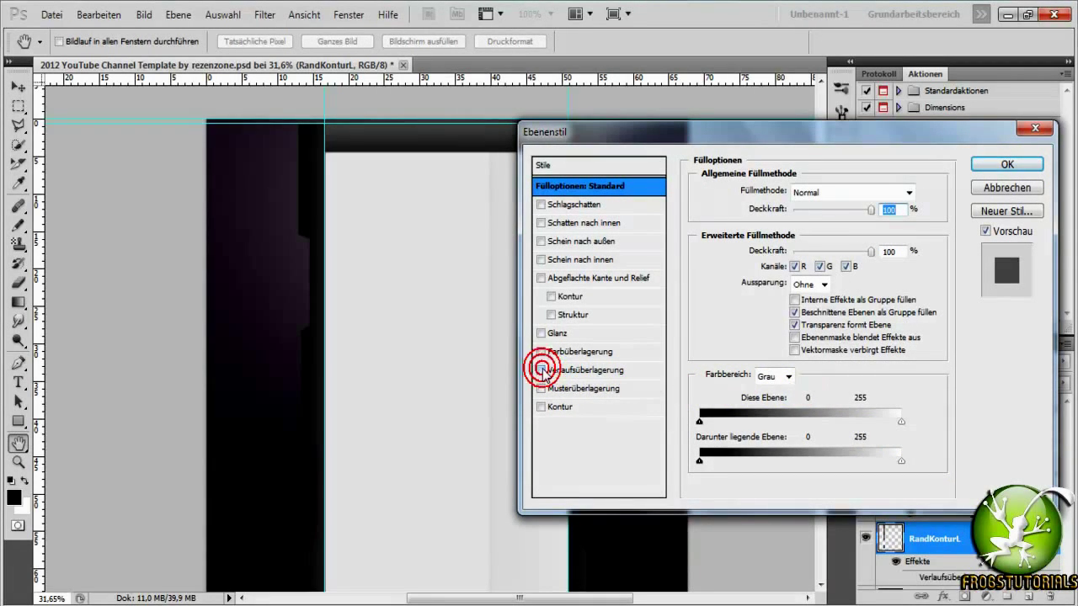
{"action": "left_click", "coordinate": [541, 352]}
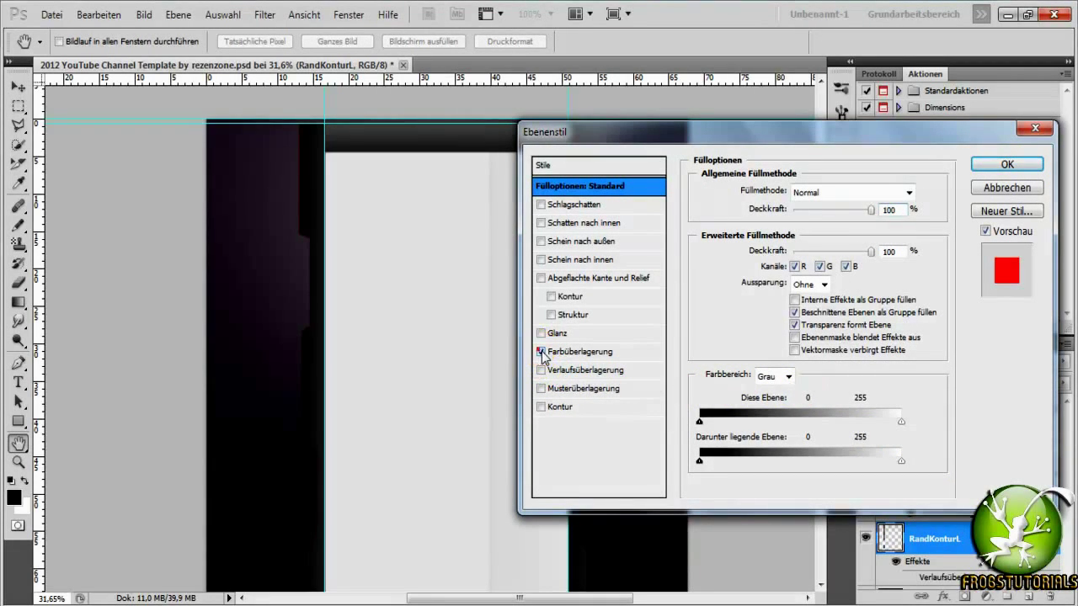
{"action": "left_click", "coordinate": [578, 355]}
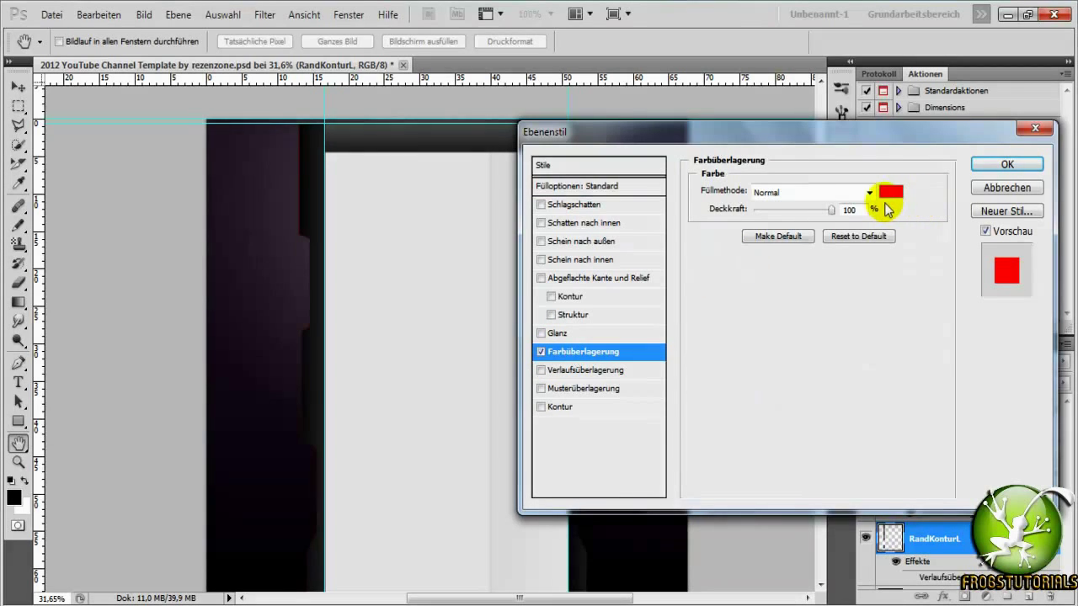
{"action": "left_click", "coordinate": [891, 193]}
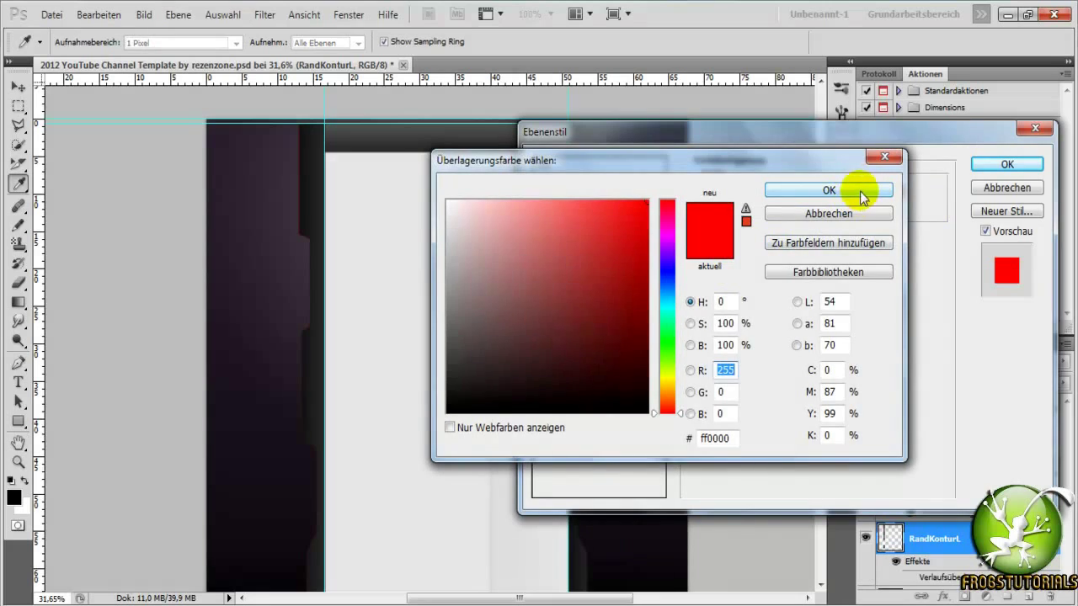
{"action": "left_click", "coordinate": [859, 191]}
{"action": "left_click", "coordinate": [994, 165]}
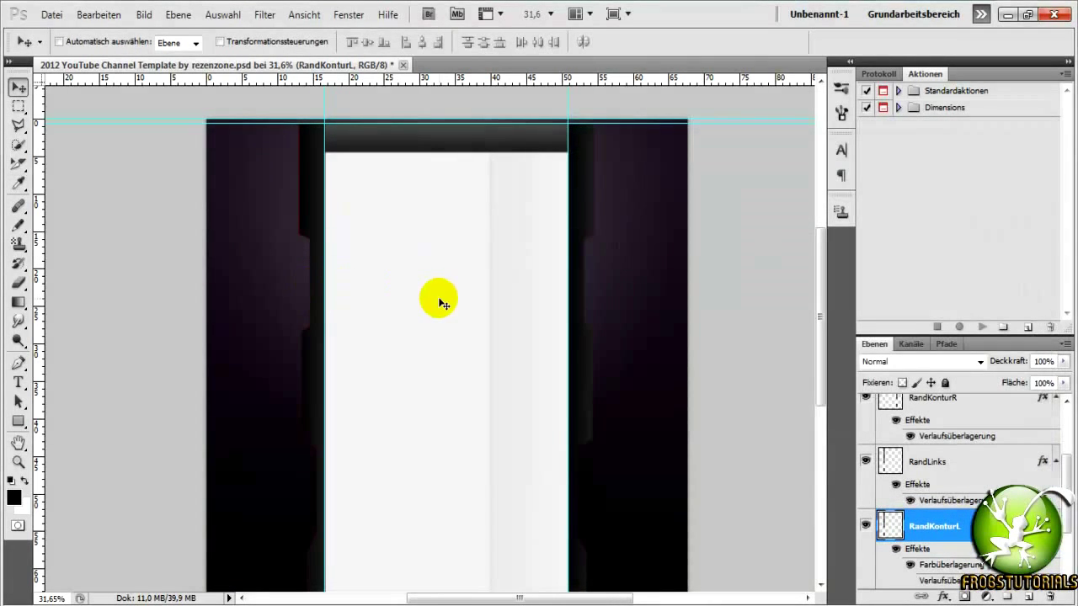
Zoom in and out to inspect the red RandKonturL outline on the left border
{"action": "scroll", "coordinate": [282, 282], "scroll_direction": "up", "scroll_amount": 3}
{"action": "scroll", "coordinate": [308, 244], "scroll_direction": "up", "scroll_amount": 2}
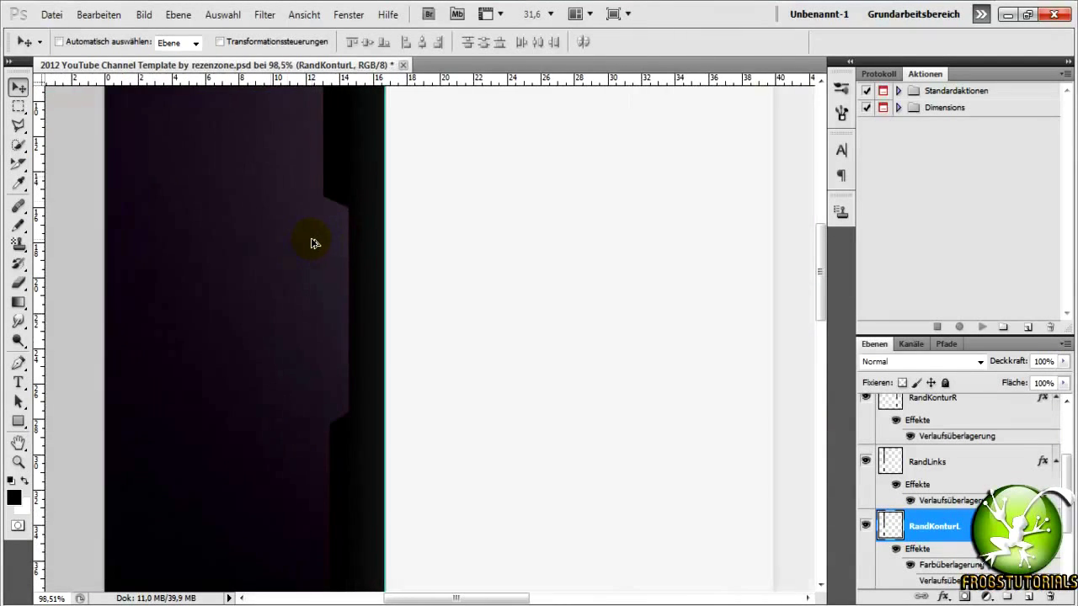
{"action": "scroll", "coordinate": [313, 509], "scroll_direction": "down", "scroll_amount": 2}
{"action": "scroll", "coordinate": [313, 510], "scroll_direction": "down", "scroll_amount": 2}
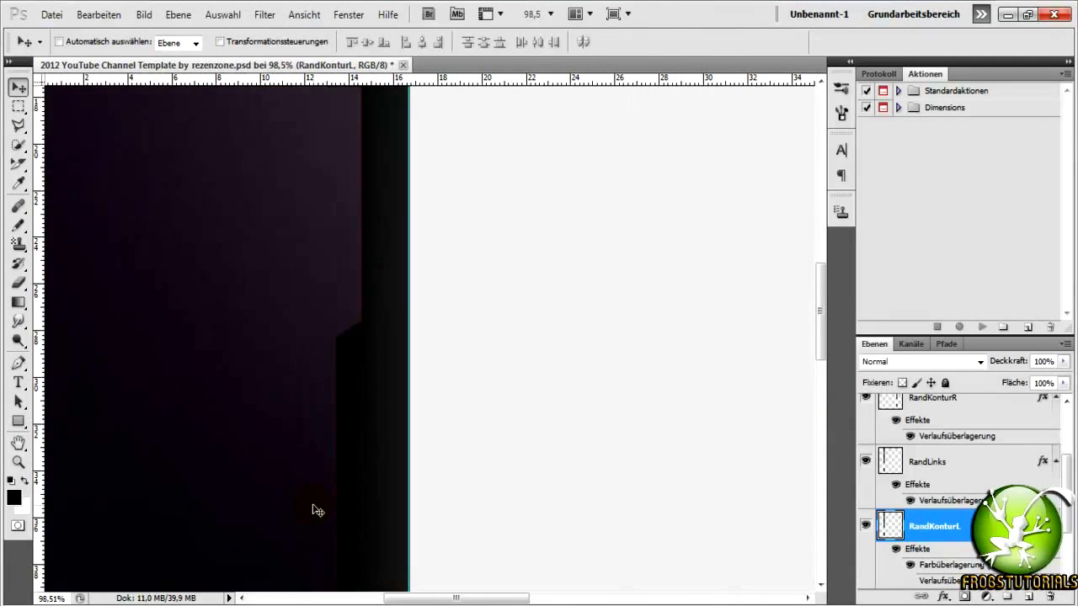
{"action": "scroll", "coordinate": [313, 509], "scroll_direction": "down", "scroll_amount": 2}
{"action": "scroll", "coordinate": [316, 510], "scroll_direction": "down", "scroll_amount": 2}
{"action": "scroll", "coordinate": [337, 497], "scroll_direction": "up", "scroll_amount": 1}
{"action": "scroll", "coordinate": [344, 486], "scroll_direction": "up", "scroll_amount": 2}
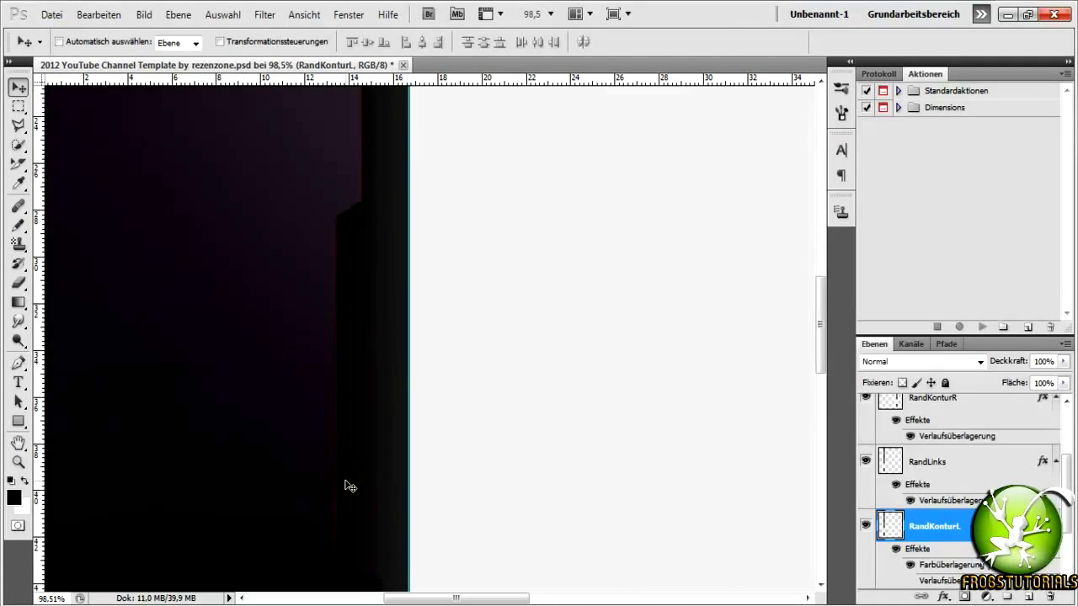
{"action": "scroll", "coordinate": [345, 486], "scroll_direction": "up", "scroll_amount": 1}
{"action": "scroll", "coordinate": [329, 485], "scroll_direction": "up", "scroll_amount": 1}
{"action": "scroll", "coordinate": [320, 414], "scroll_direction": "up", "scroll_amount": 3}
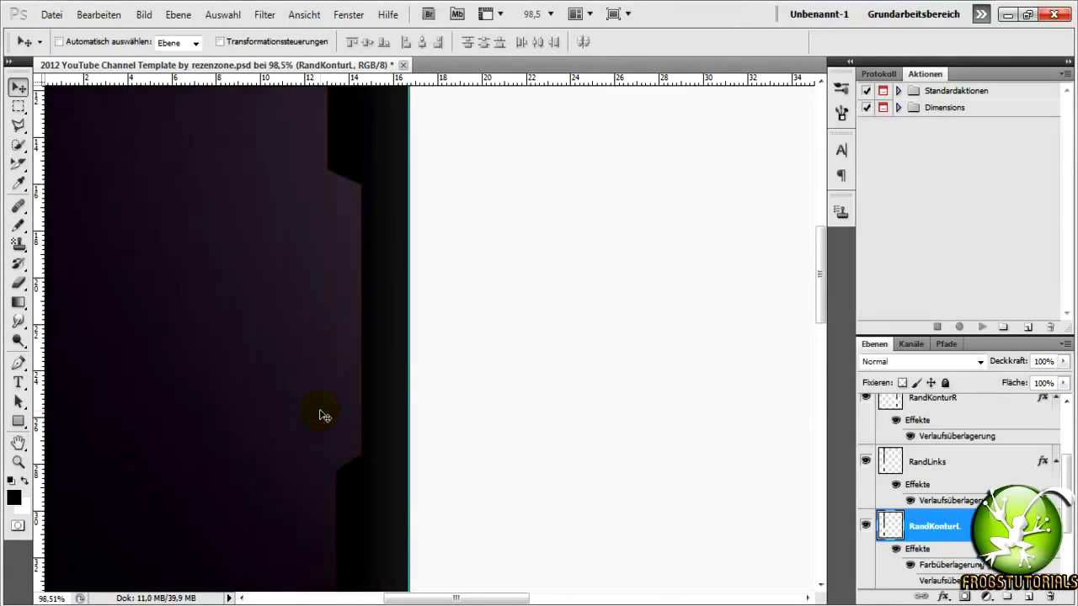
{"action": "scroll", "coordinate": [320, 414], "scroll_direction": "up", "scroll_amount": 1}
{"action": "scroll", "coordinate": [320, 411], "scroll_direction": "up", "scroll_amount": 1}
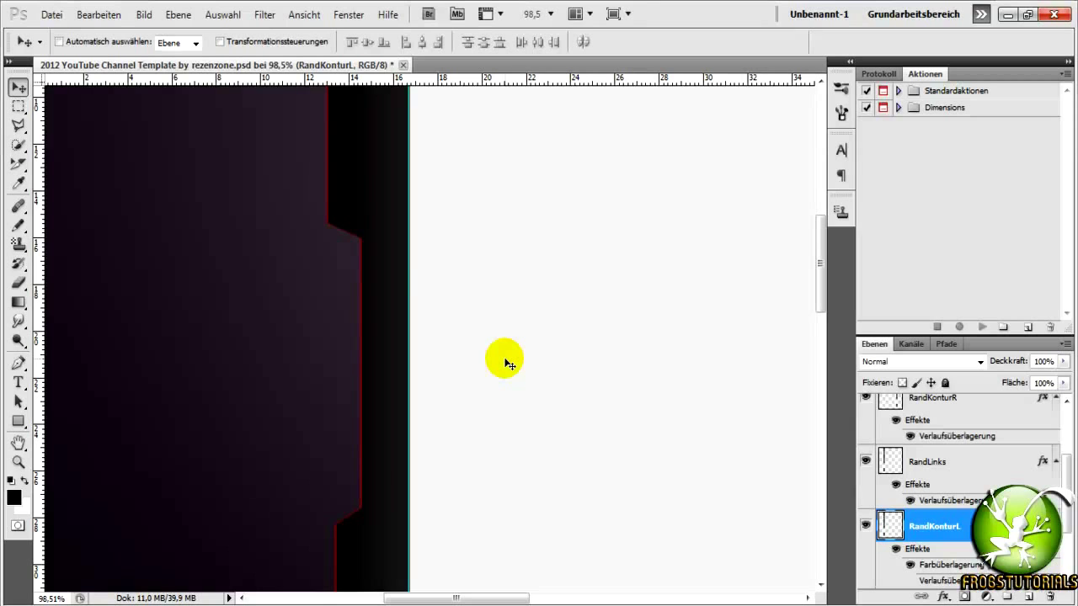
Zoom around again to check the thin red contour along the border's stepped edge
{"action": "left_click", "coordinate": [19, 89]}
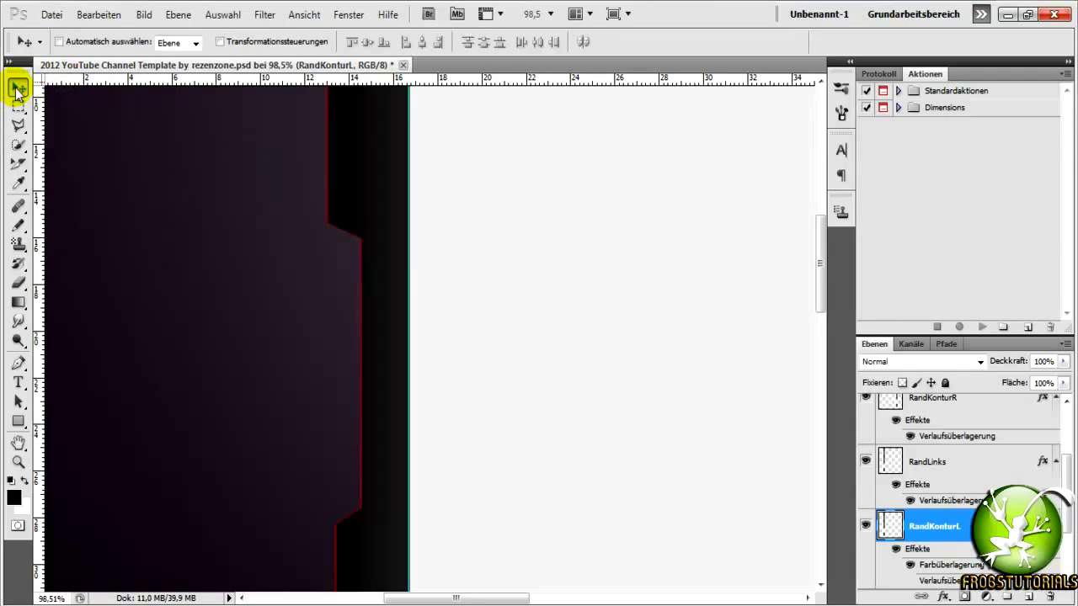
{"action": "scroll", "coordinate": [305, 262], "scroll_direction": "down", "scroll_amount": 2}
{"action": "scroll", "coordinate": [307, 266], "scroll_direction": "down", "scroll_amount": 2}
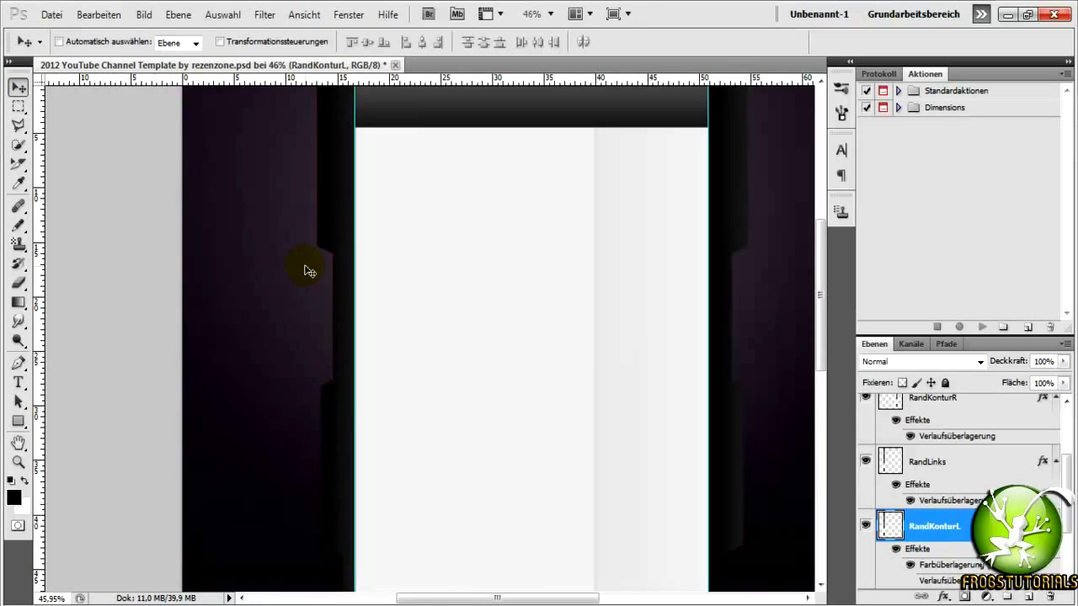
{"action": "scroll", "coordinate": [309, 270], "scroll_direction": "up", "scroll_amount": 2}
{"action": "scroll", "coordinate": [311, 272], "scroll_direction": "down", "scroll_amount": 1}
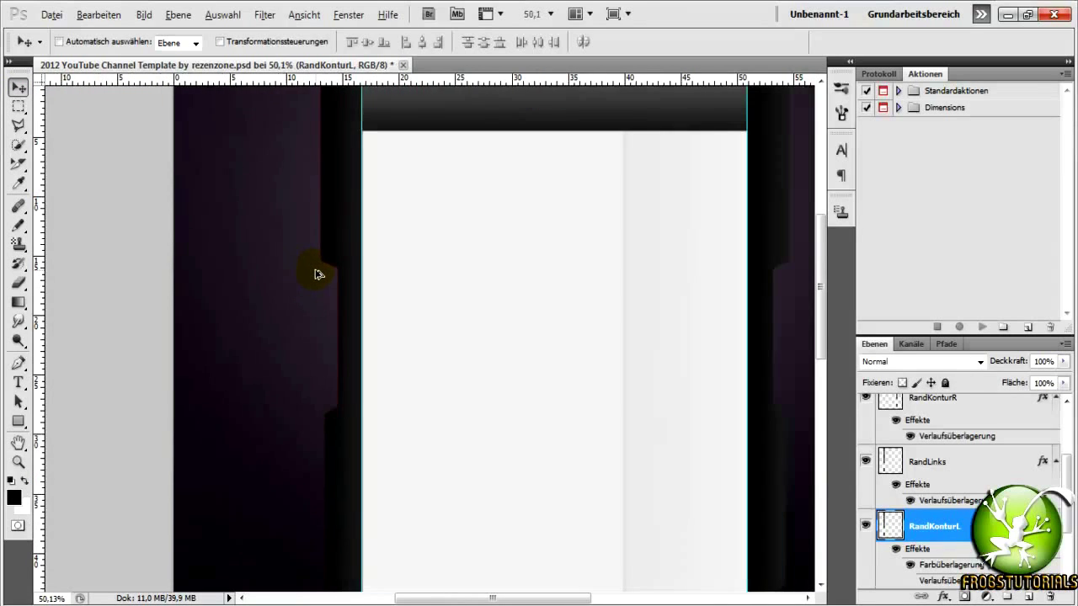
{"action": "scroll", "coordinate": [316, 273], "scroll_direction": "up", "scroll_amount": 1}
{"action": "scroll", "coordinate": [318, 273], "scroll_direction": "up", "scroll_amount": 1}
{"action": "scroll", "coordinate": [320, 272], "scroll_direction": "up", "scroll_amount": 1}
{"action": "scroll", "coordinate": [320, 273], "scroll_direction": "down", "scroll_amount": 1}
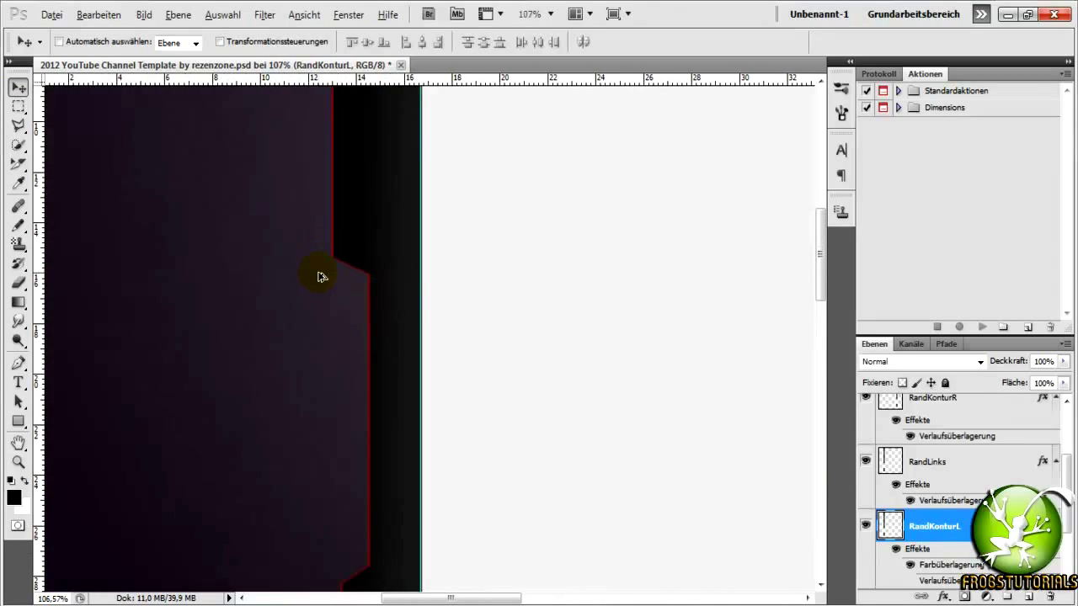
{"action": "scroll", "coordinate": [321, 277], "scroll_direction": "down", "scroll_amount": 1}
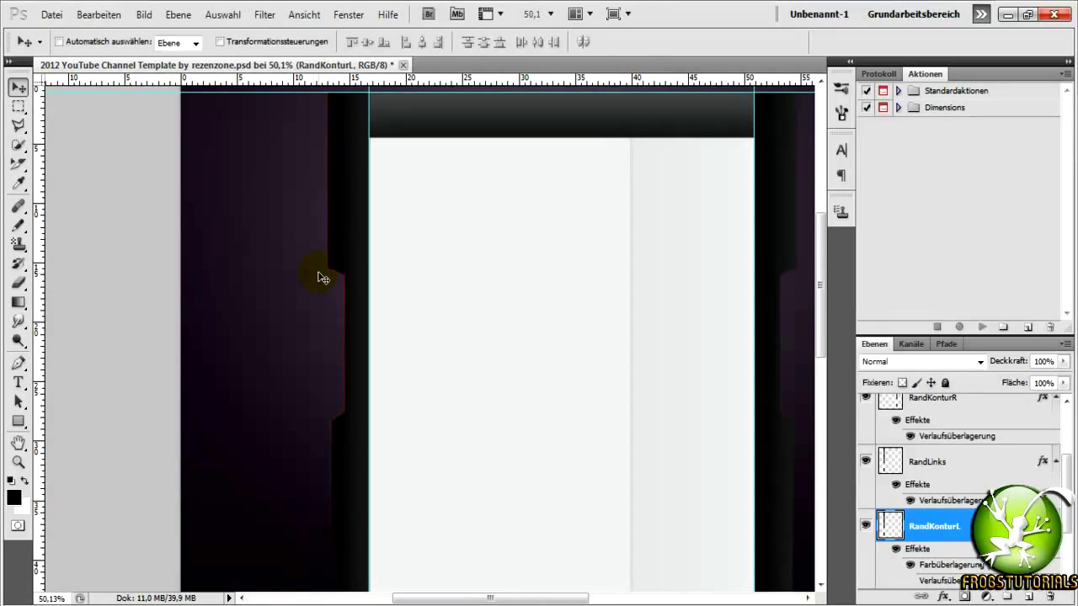
{"action": "scroll", "coordinate": [421, 274], "scroll_direction": "up", "scroll_amount": 2}
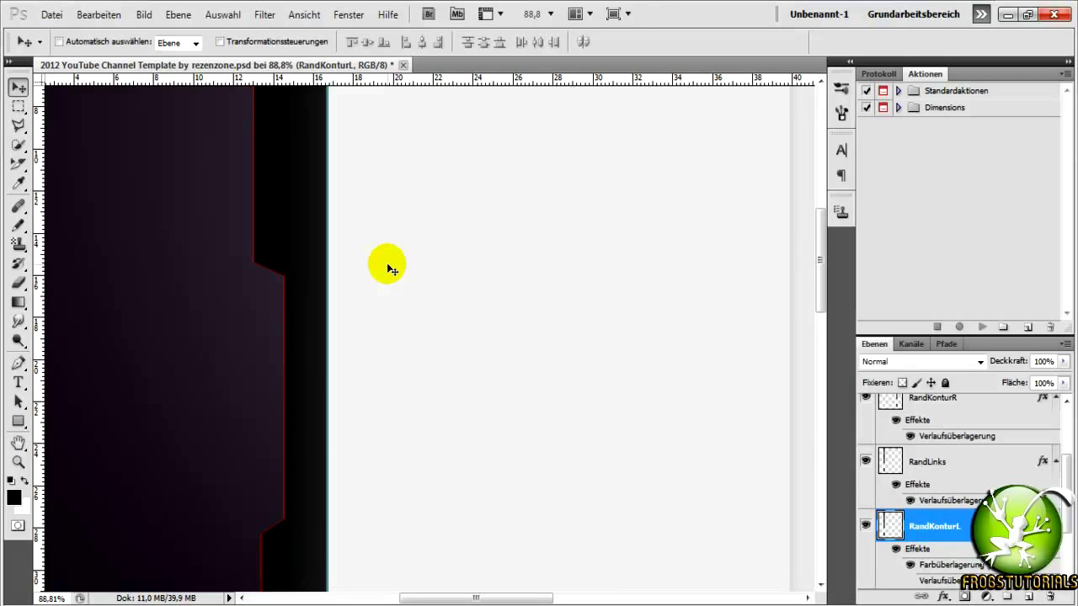
{"action": "scroll", "coordinate": [389, 266], "scroll_direction": "down", "scroll_amount": 2}
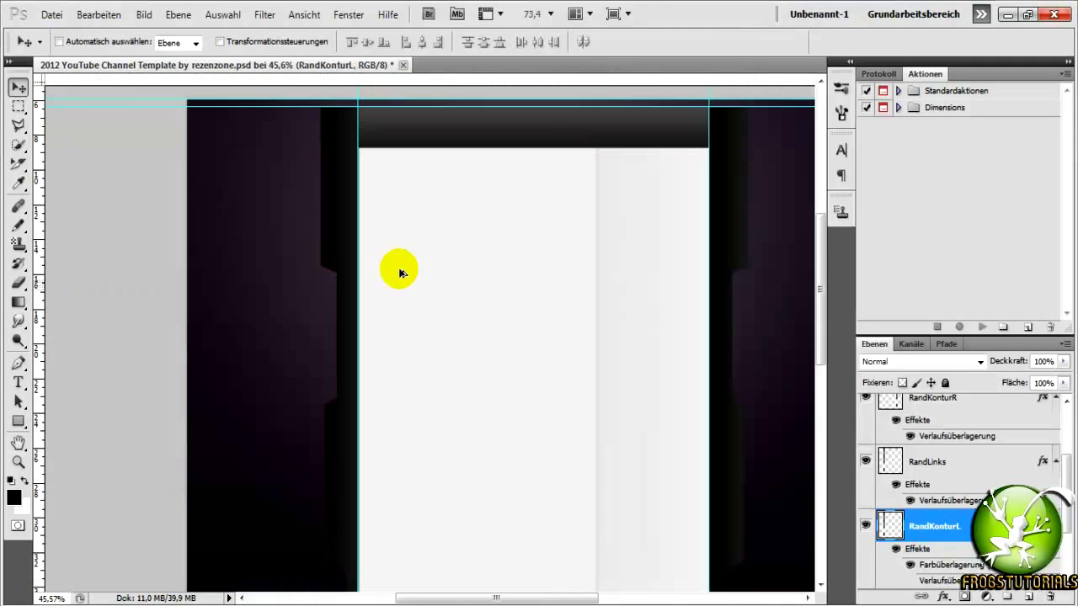
{"action": "scroll", "coordinate": [996, 464], "scroll_direction": "up", "scroll_amount": 2}
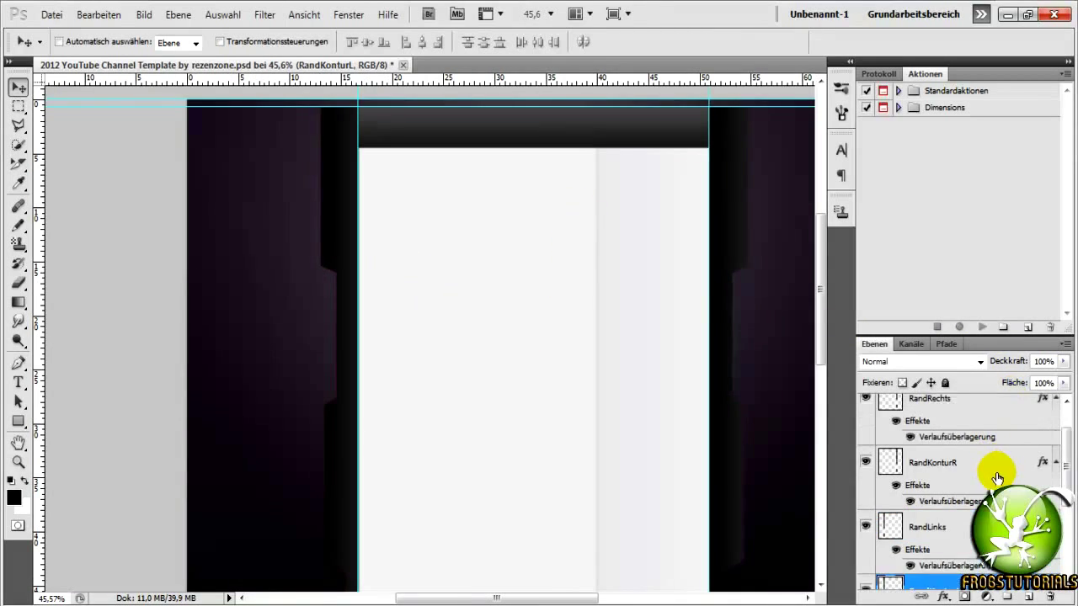
{"action": "scroll", "coordinate": [981, 484], "scroll_direction": "down", "scroll_amount": 1}
{"action": "scroll", "coordinate": [973, 511], "scroll_direction": "down", "scroll_amount": 1}
Change RandKonturL's colour overlay colour through its Fülloptionen
{"action": "right_click", "coordinate": [977, 510]}
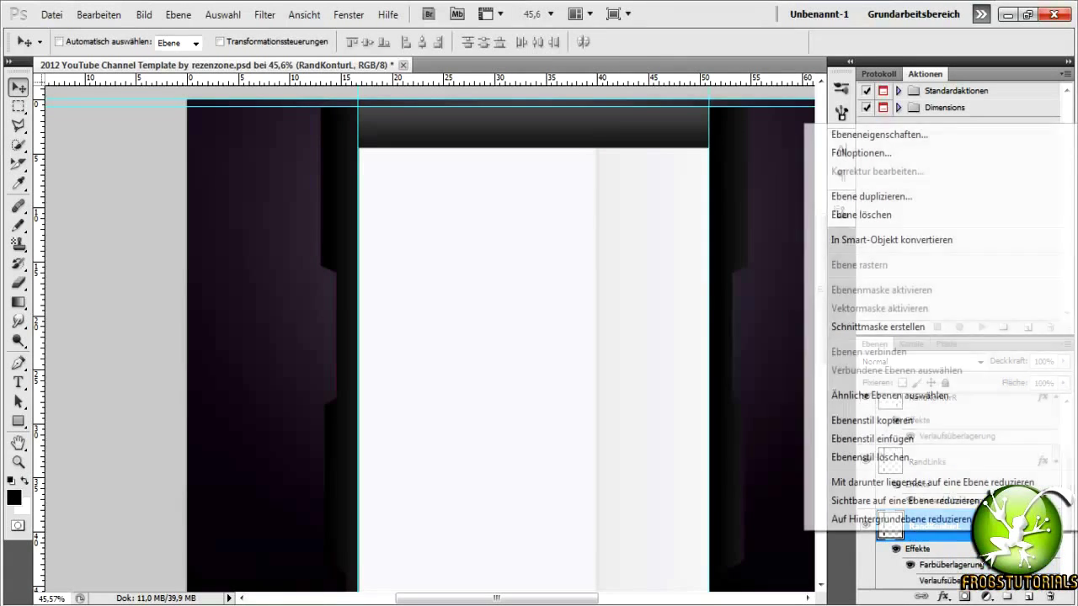
{"action": "left_click", "coordinate": [906, 421]}
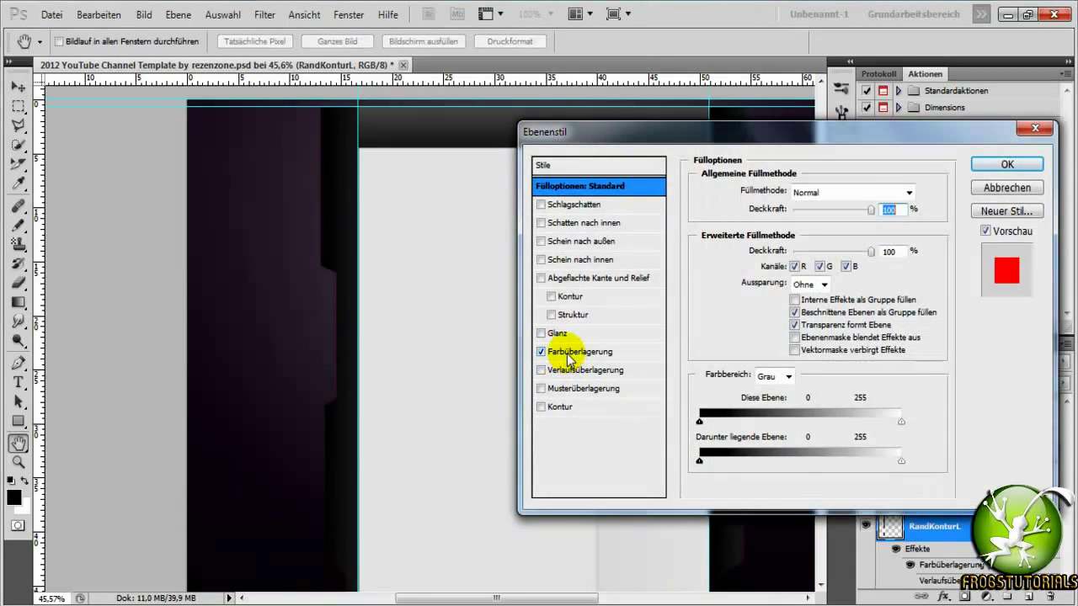
{"action": "left_click", "coordinate": [568, 354]}
{"action": "left_click", "coordinate": [893, 192]}
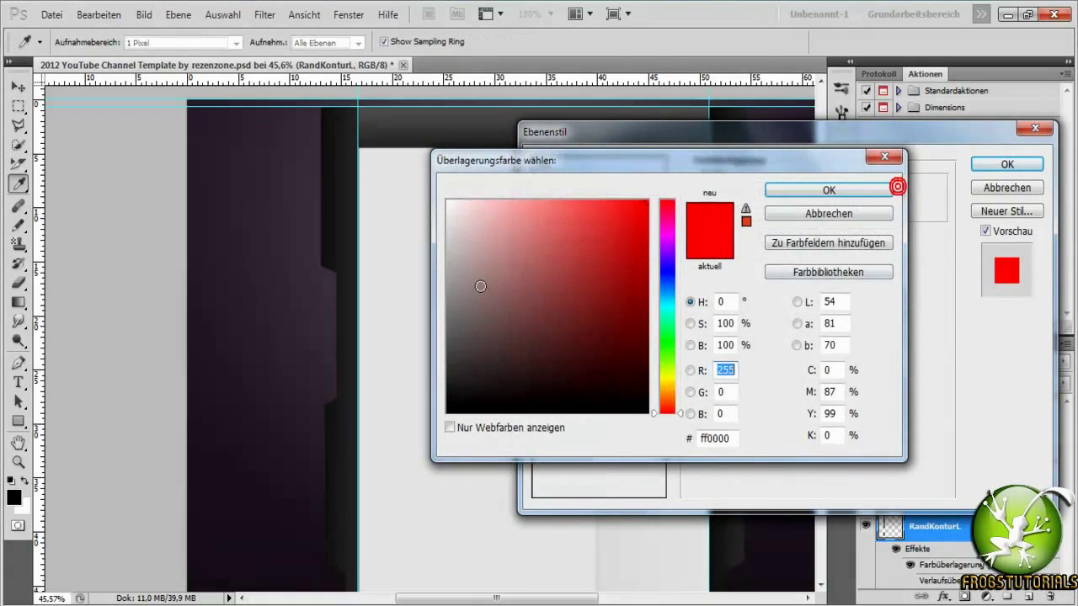
{"action": "left_click", "coordinate": [827, 190]}
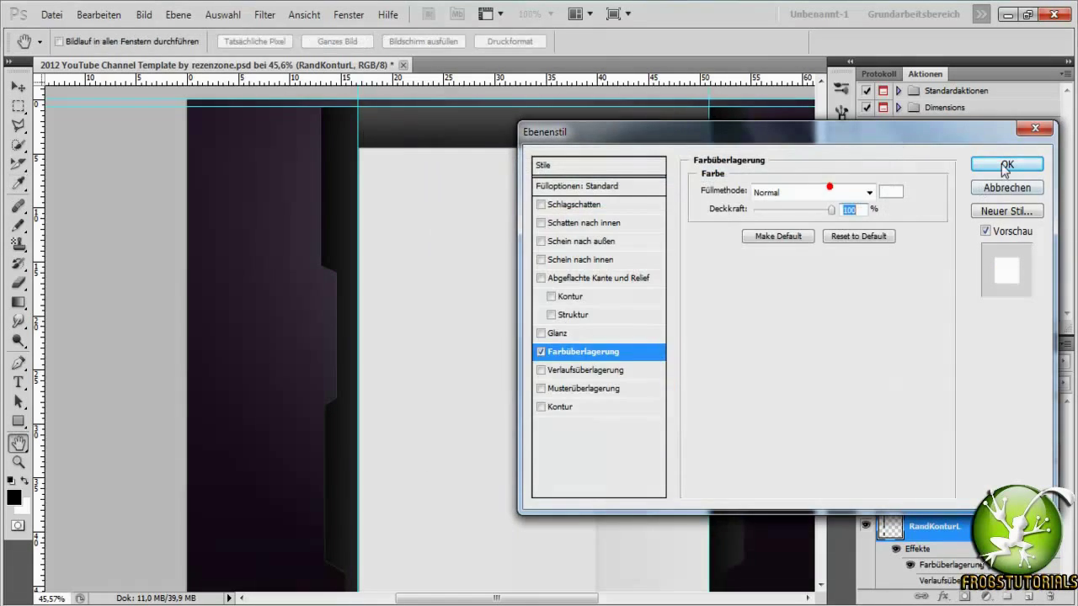
{"action": "left_click", "coordinate": [1006, 164]}
Reopen the colour overlay and settle on light grey #b2b2b2 for the outline
{"action": "scroll", "coordinate": [352, 249], "scroll_direction": "up", "scroll_amount": 2}
{"action": "scroll", "coordinate": [352, 248], "scroll_direction": "up", "scroll_amount": 2}
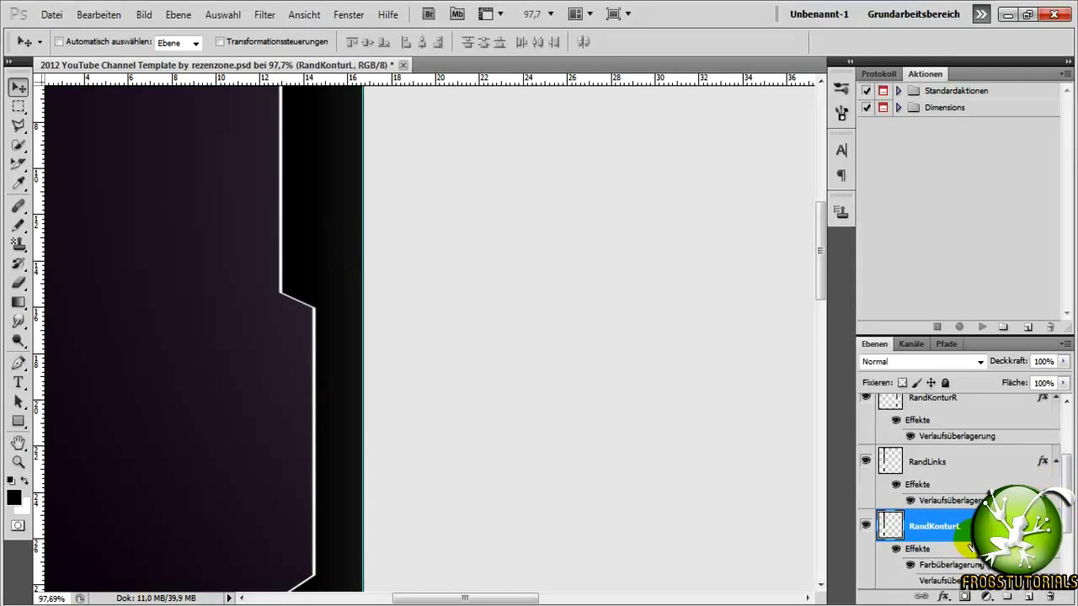
{"action": "double_click", "coordinate": [916, 515]}
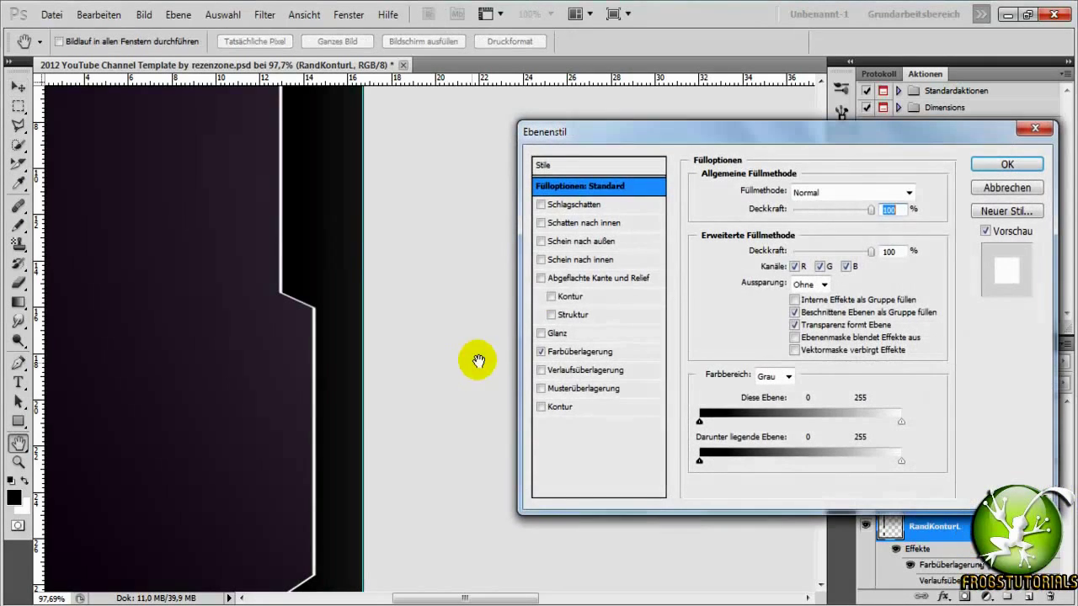
{"action": "left_click", "coordinate": [599, 352]}
{"action": "left_click", "coordinate": [891, 192]}
{"action": "mouse_move", "coordinate": [451, 243]}
{"action": "left_mouse_down"}
{"action": "mouse_move", "coordinate": [416, 286]}
{"action": "mouse_move", "coordinate": [481, 252]}
{"action": "mouse_move", "coordinate": [450, 264]}
{"action": "mouse_move", "coordinate": [457, 236]}
{"action": "mouse_move", "coordinate": [464, 300]}
{"action": "mouse_move", "coordinate": [455, 305]}
{"action": "left_mouse_up"}
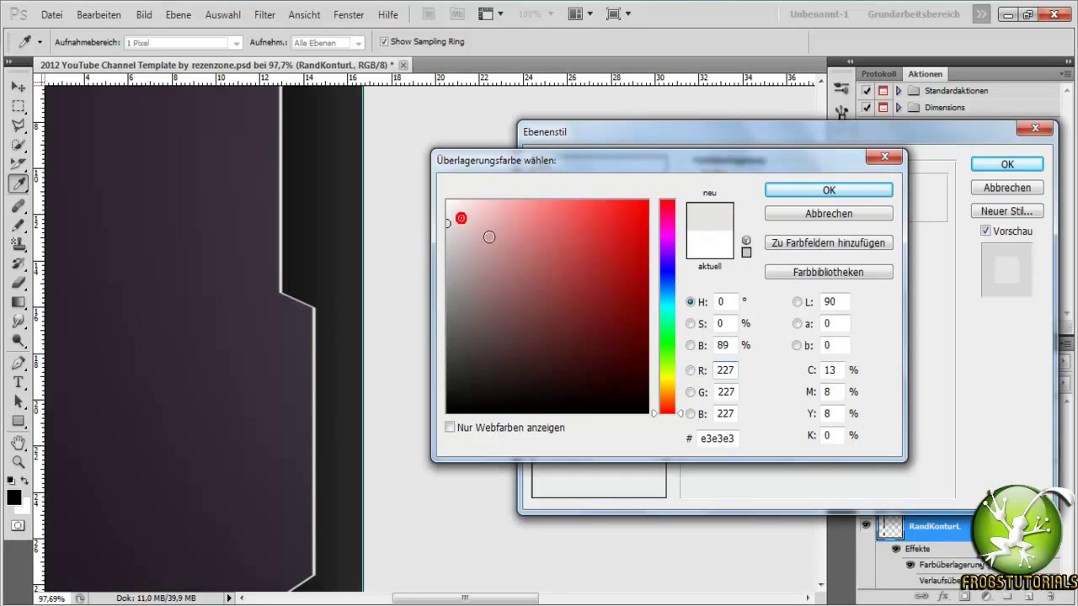
{"action": "left_click_drag", "start_coordinate": [447, 216], "coordinate": [674, 165]}
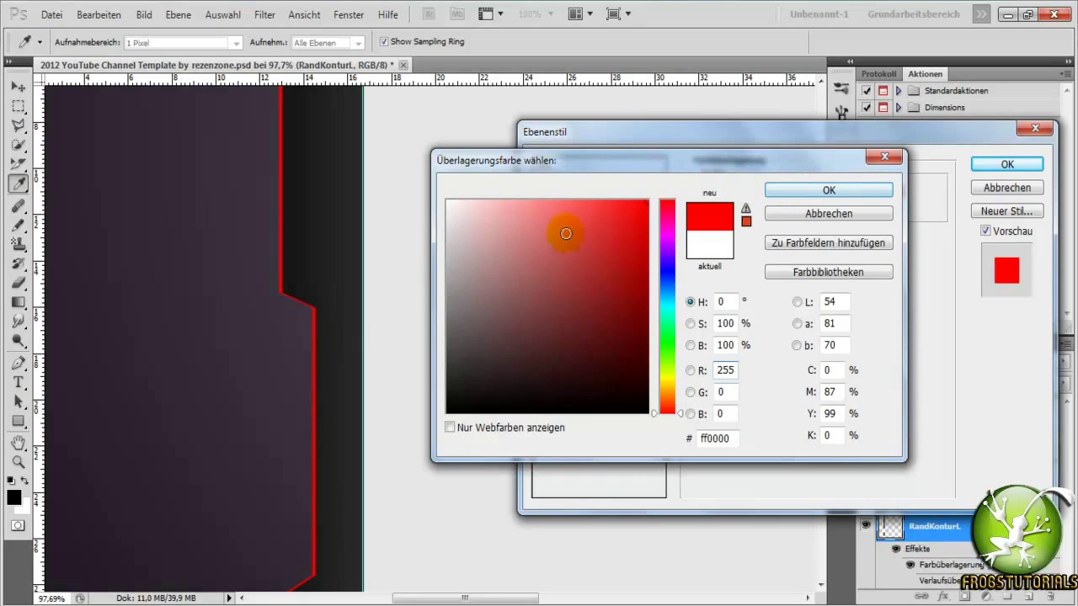
{"action": "left_click_drag", "start_coordinate": [563, 232], "coordinate": [441, 243]}
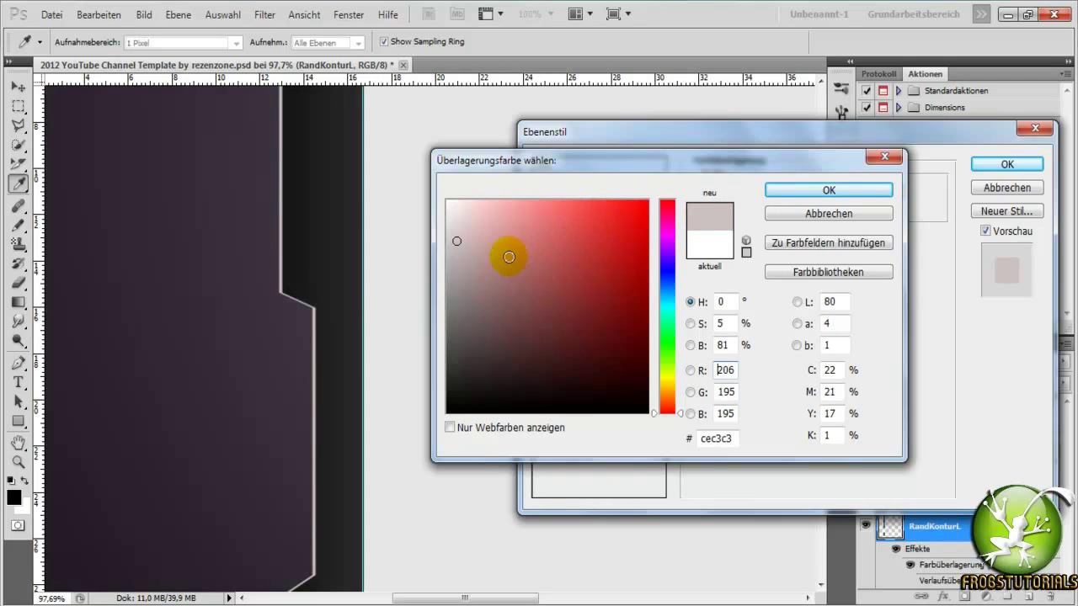
{"action": "mouse_move", "coordinate": [477, 252]}
{"action": "left_mouse_down"}
{"action": "mouse_move", "coordinate": [441, 286]}
{"action": "mouse_move", "coordinate": [445, 264]}
{"action": "left_mouse_up"}
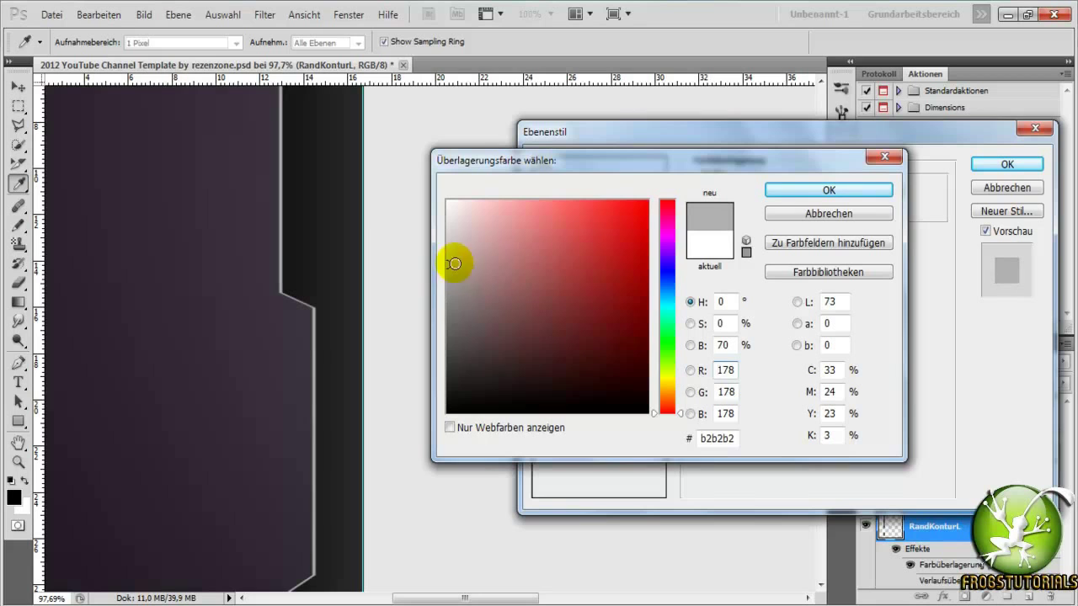
{"action": "left_click", "coordinate": [816, 191]}
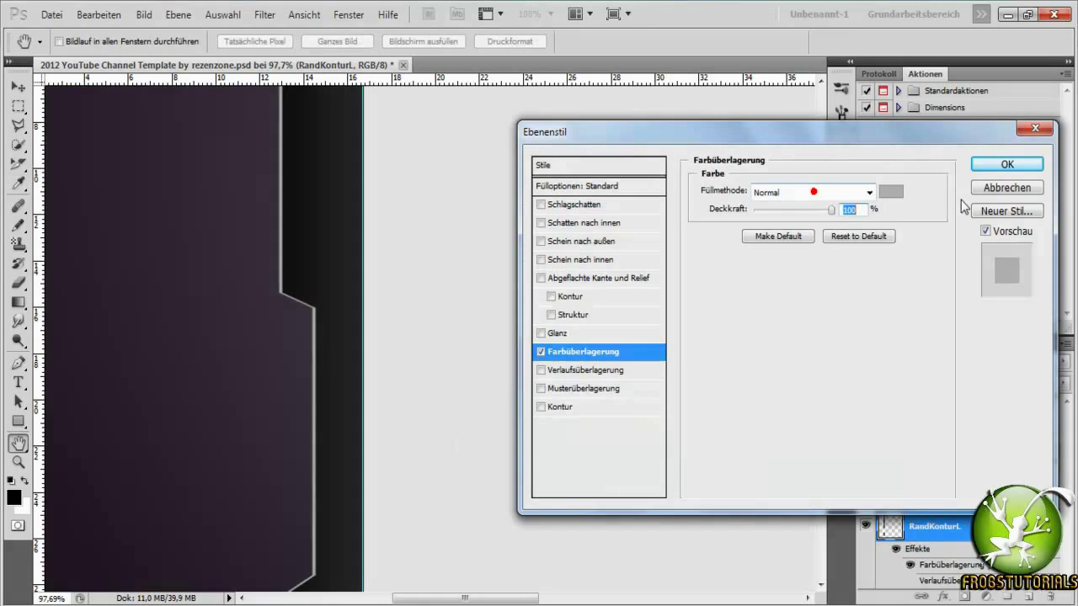
{"action": "left_click", "coordinate": [1011, 156]}
{"action": "right_click", "coordinate": [939, 529]}
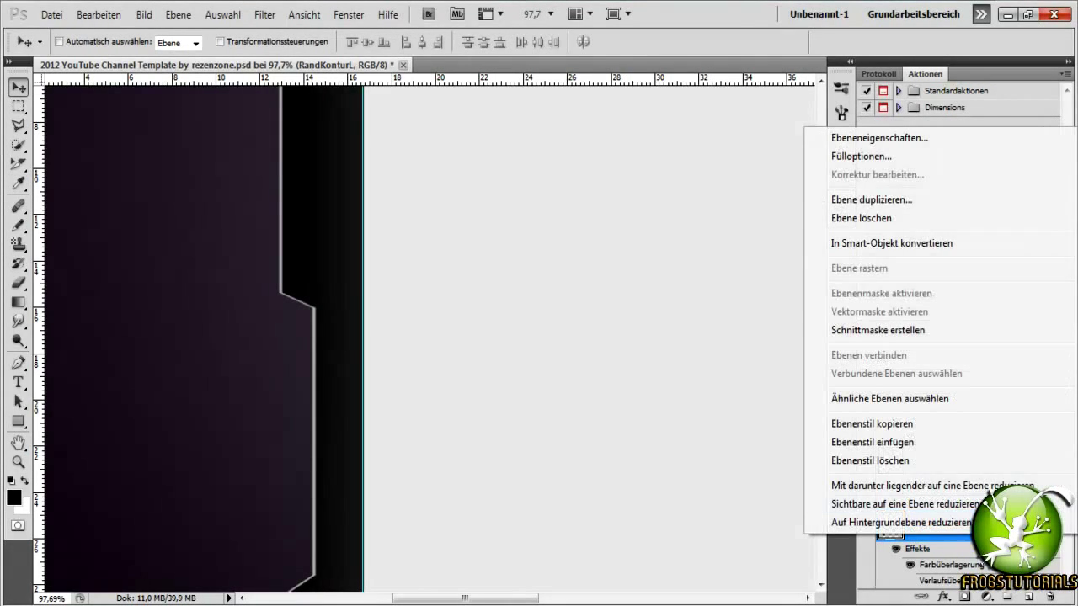
{"action": "left_click", "coordinate": [917, 426]}
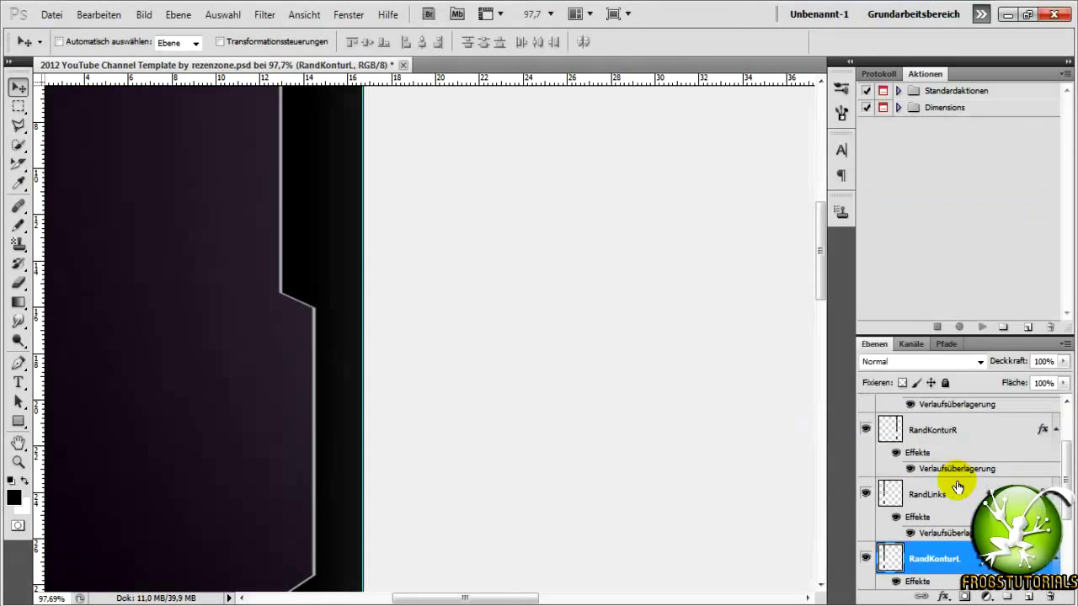
{"action": "scroll", "coordinate": [958, 488], "scroll_direction": "down", "scroll_amount": 1}
{"action": "scroll", "coordinate": [958, 489], "scroll_direction": "up", "scroll_amount": 1}
{"action": "left_click", "coordinate": [968, 463]}
{"action": "right_click", "coordinate": [968, 460]}
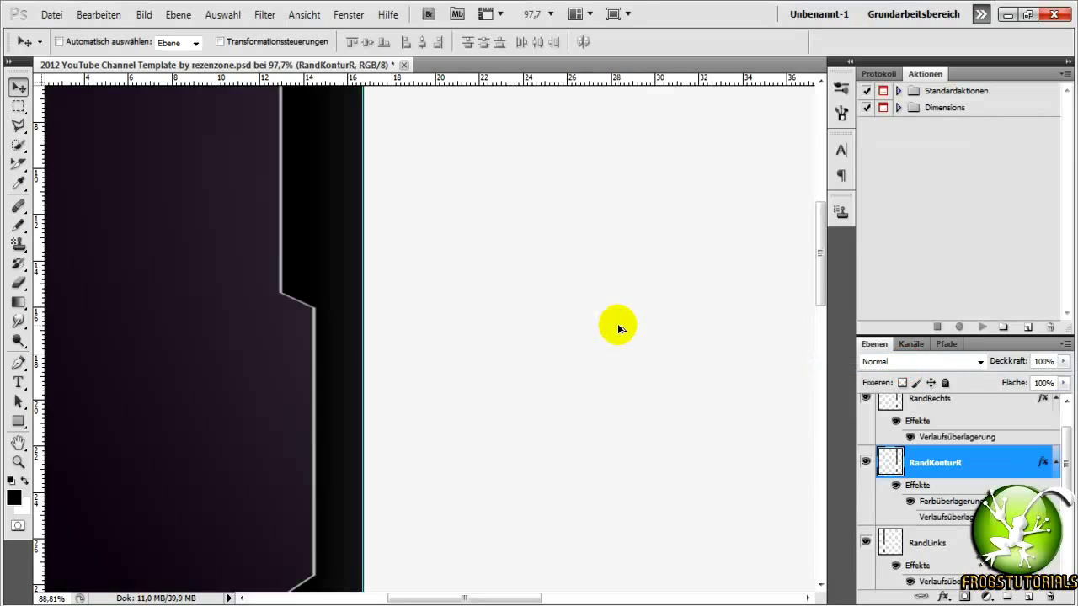
{"action": "scroll", "coordinate": [621, 325], "scroll_direction": "down", "scroll_amount": 3}
{"action": "left_click_drag", "start_coordinate": [553, 600], "coordinate": [664, 600]}
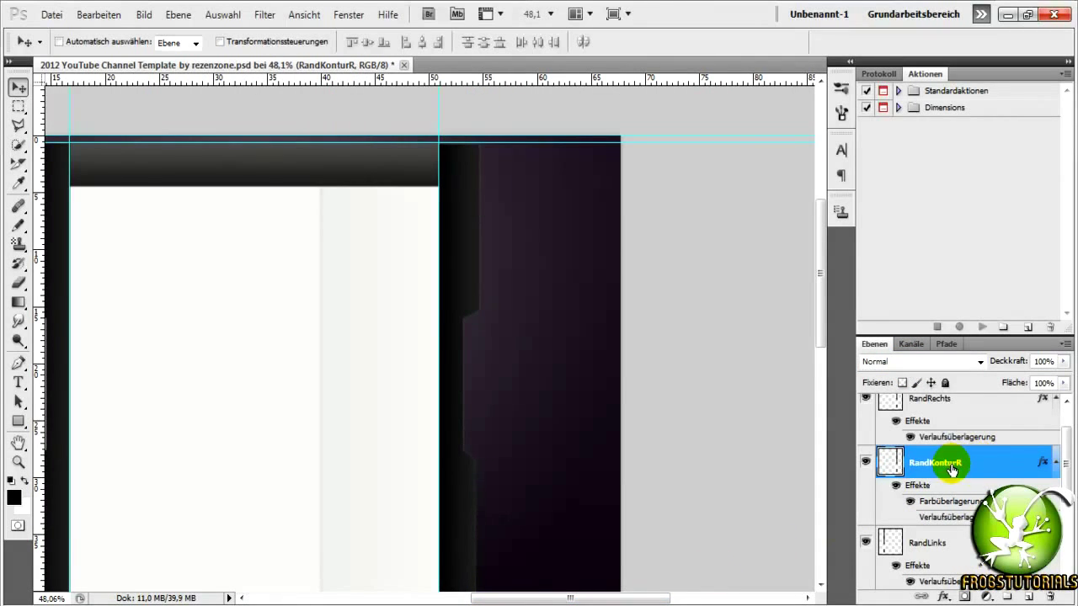
{"action": "scroll", "coordinate": [578, 392], "scroll_direction": "up", "scroll_amount": 1}
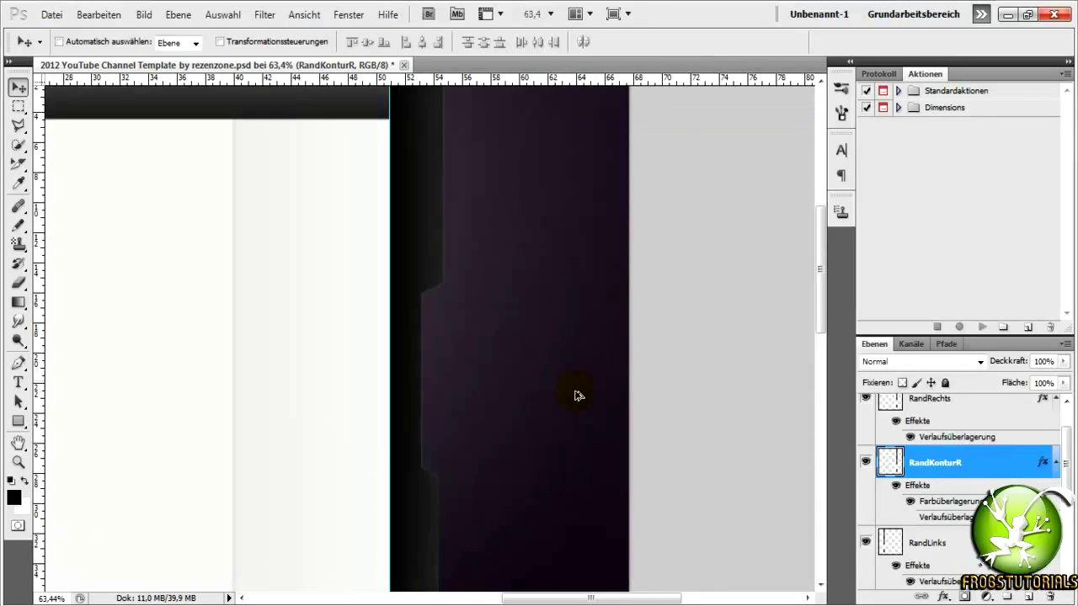
{"action": "scroll", "coordinate": [513, 368], "scroll_direction": "up", "scroll_amount": 2}
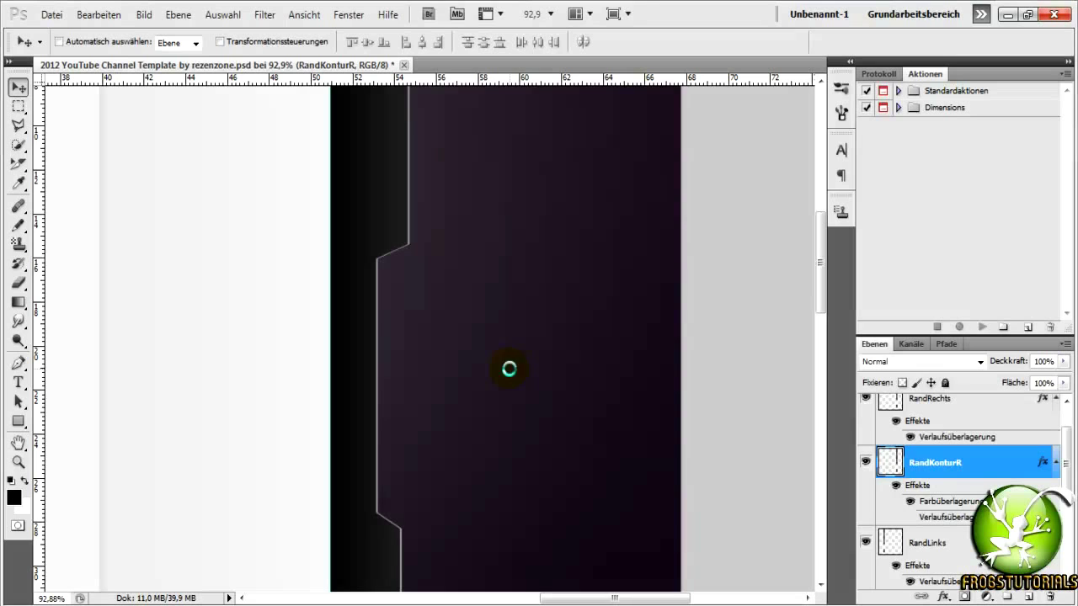
{"action": "scroll", "coordinate": [511, 368], "scroll_direction": "down", "scroll_amount": 1}
{"action": "scroll", "coordinate": [508, 371], "scroll_direction": "down", "scroll_amount": 2}
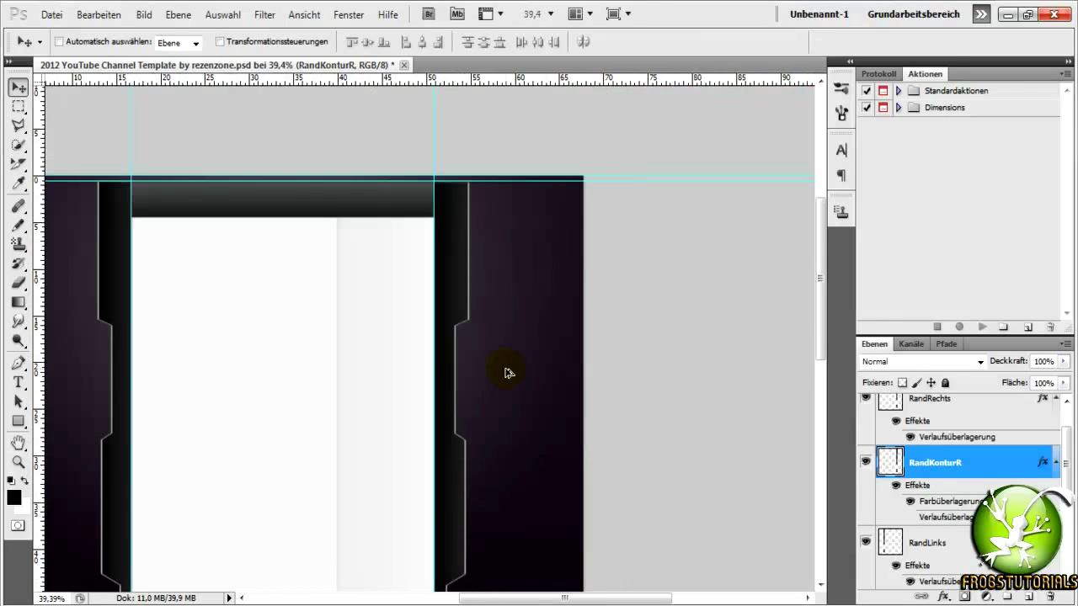
{"action": "scroll", "coordinate": [495, 373], "scroll_direction": "down", "scroll_amount": 1}
{"action": "scroll", "coordinate": [478, 376], "scroll_direction": "down", "scroll_amount": 1}
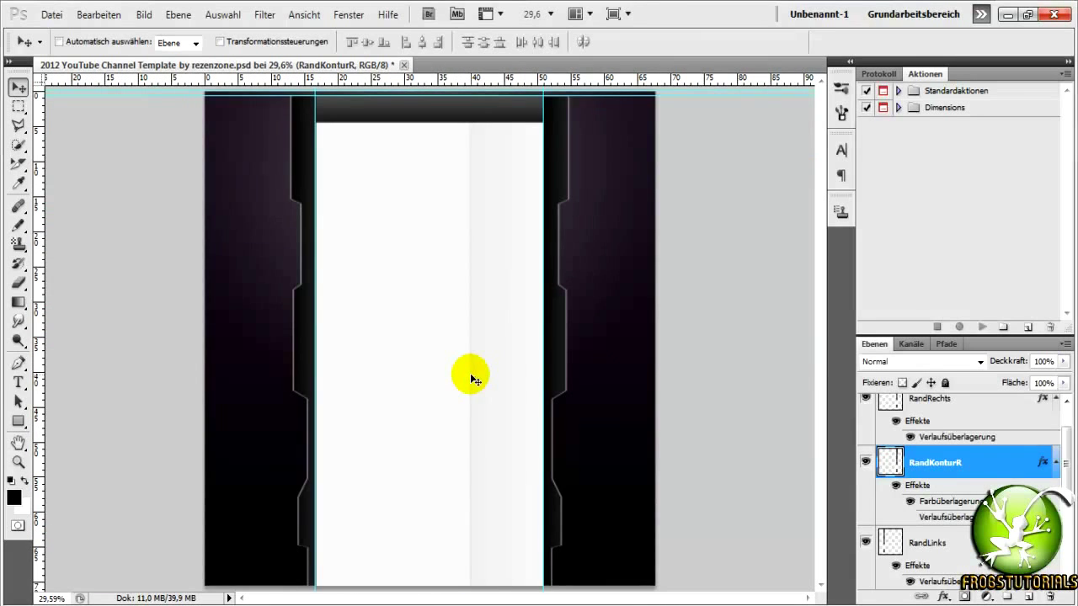
{"action": "scroll", "coordinate": [298, 199], "scroll_direction": "up", "scroll_amount": 1}
{"action": "scroll", "coordinate": [266, 223], "scroll_direction": "up", "scroll_amount": 2}
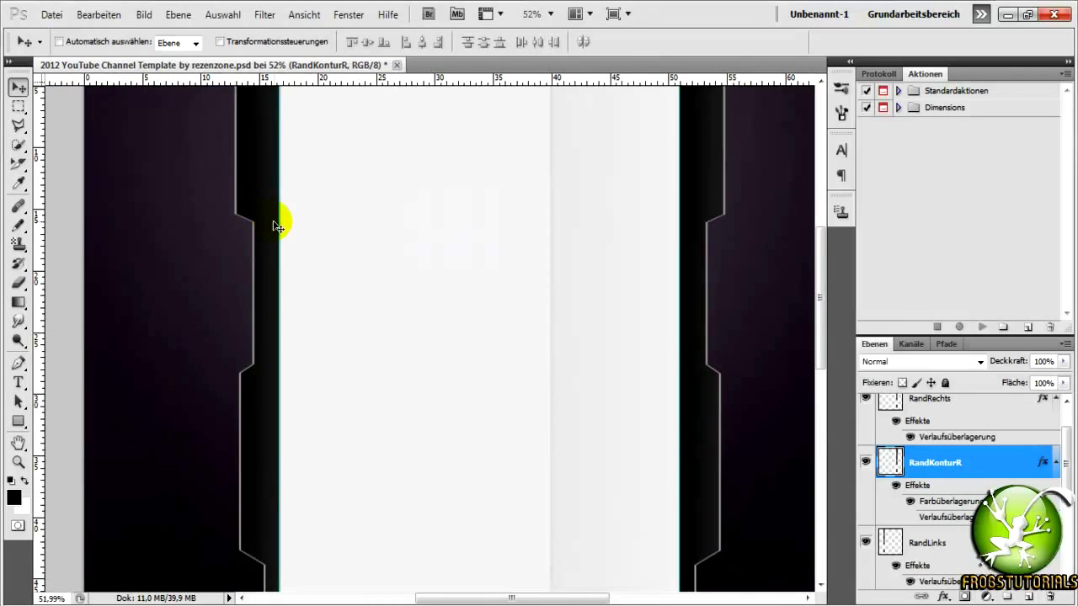
{"action": "scroll", "coordinate": [444, 183], "scroll_direction": "up", "scroll_amount": 2}
{"action": "scroll", "coordinate": [446, 191], "scroll_direction": "up", "scroll_amount": 3}
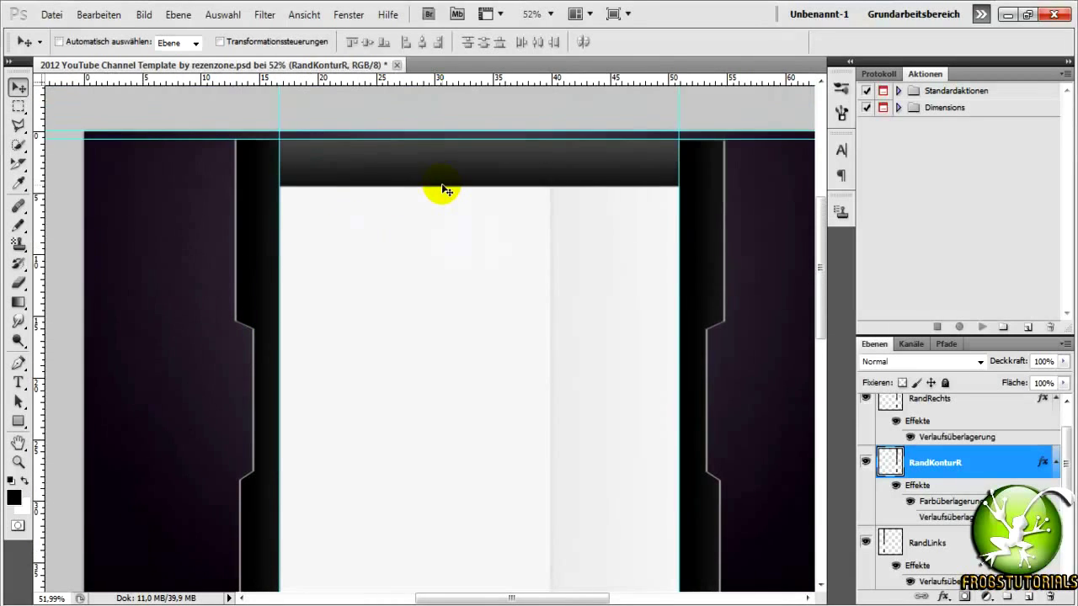
{"action": "scroll", "coordinate": [427, 188], "scroll_direction": "down", "scroll_amount": 3}
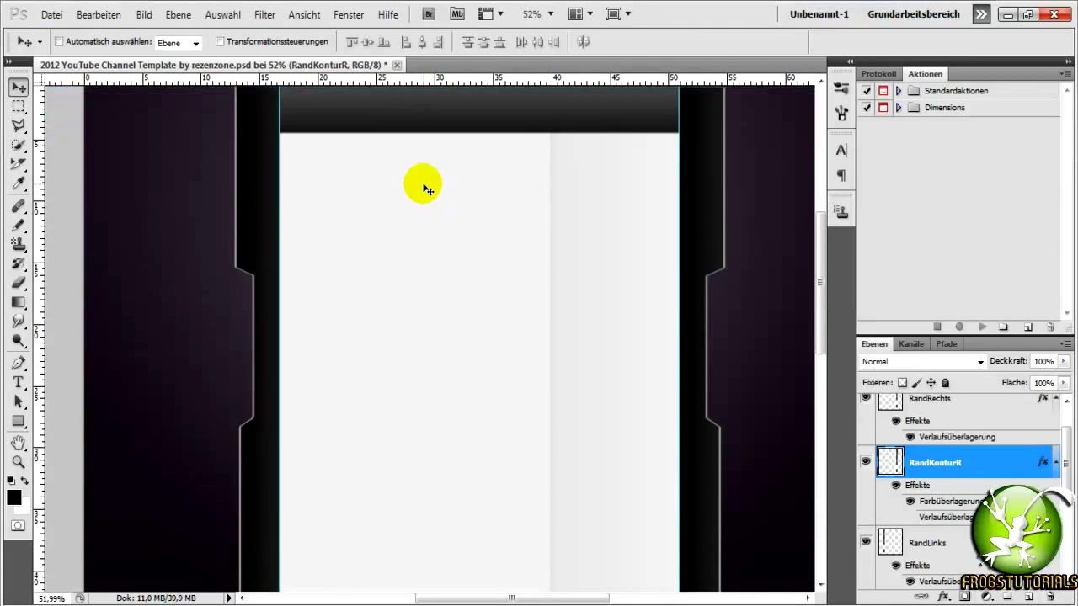
{"action": "scroll", "coordinate": [427, 189], "scroll_direction": "down", "scroll_amount": 2}
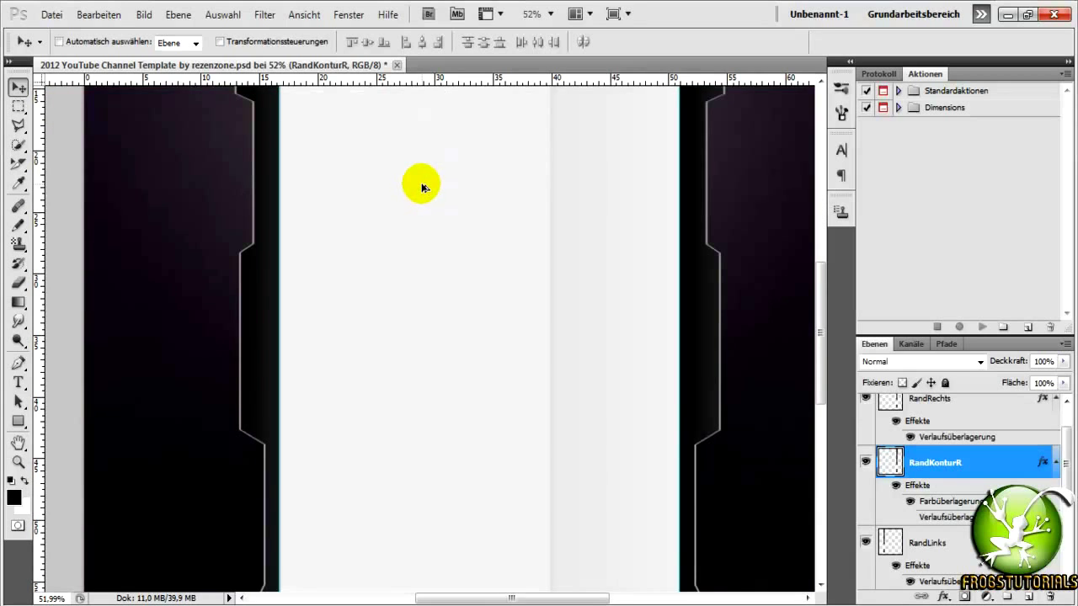
{"action": "scroll", "coordinate": [422, 187], "scroll_direction": "down", "scroll_amount": 2}
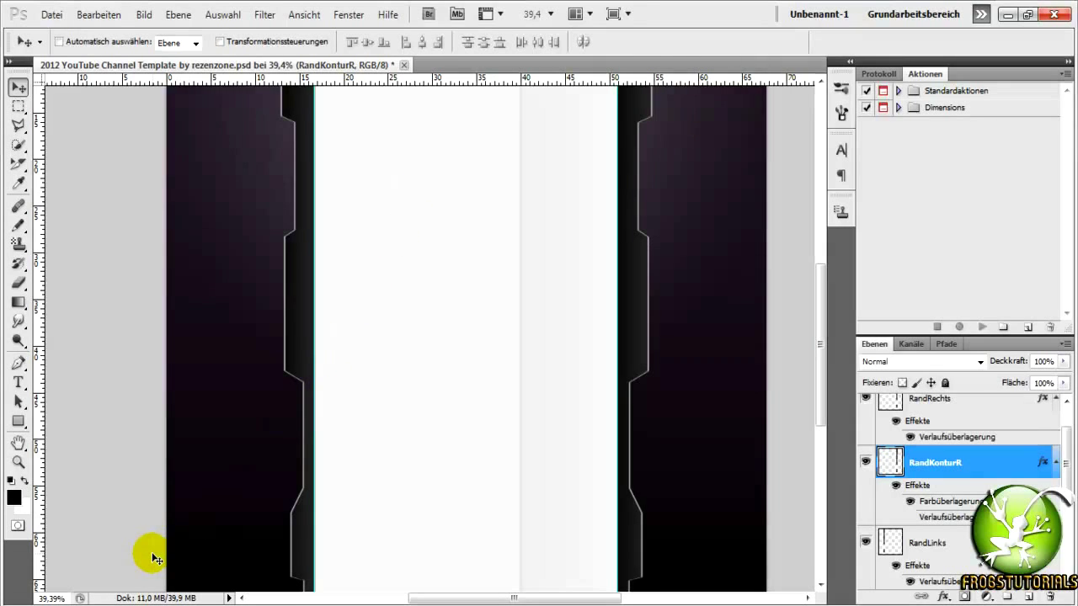
{"action": "scroll", "coordinate": [219, 301], "scroll_direction": "down", "scroll_amount": 1}
{"action": "scroll", "coordinate": [219, 301], "scroll_direction": "down", "scroll_amount": 1}
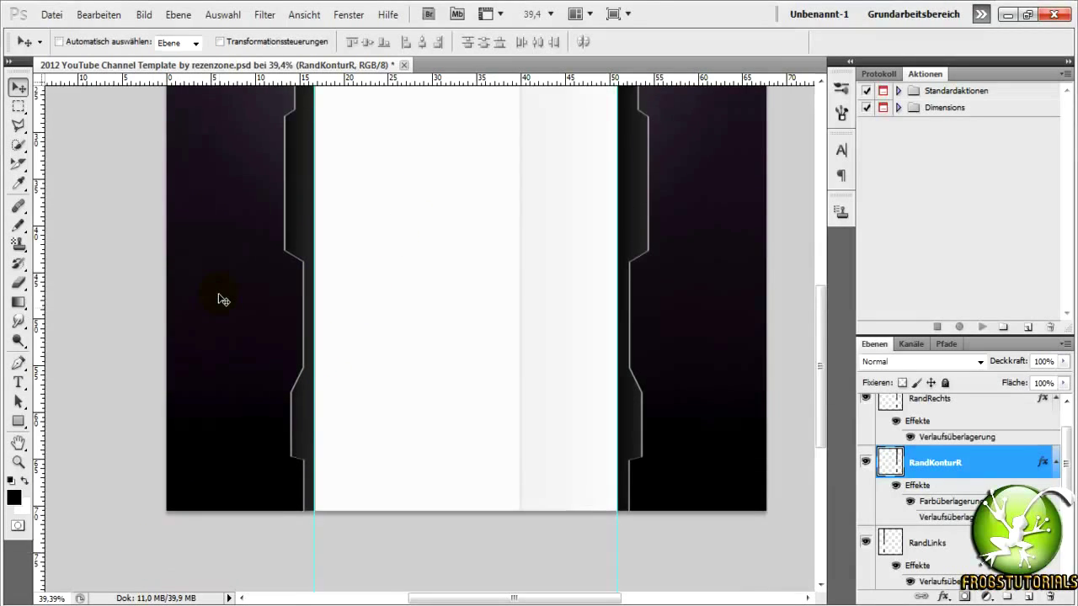
{"action": "scroll", "coordinate": [233, 302], "scroll_direction": "up", "scroll_amount": 3}
{"action": "scroll", "coordinate": [233, 301], "scroll_direction": "up", "scroll_amount": 1}
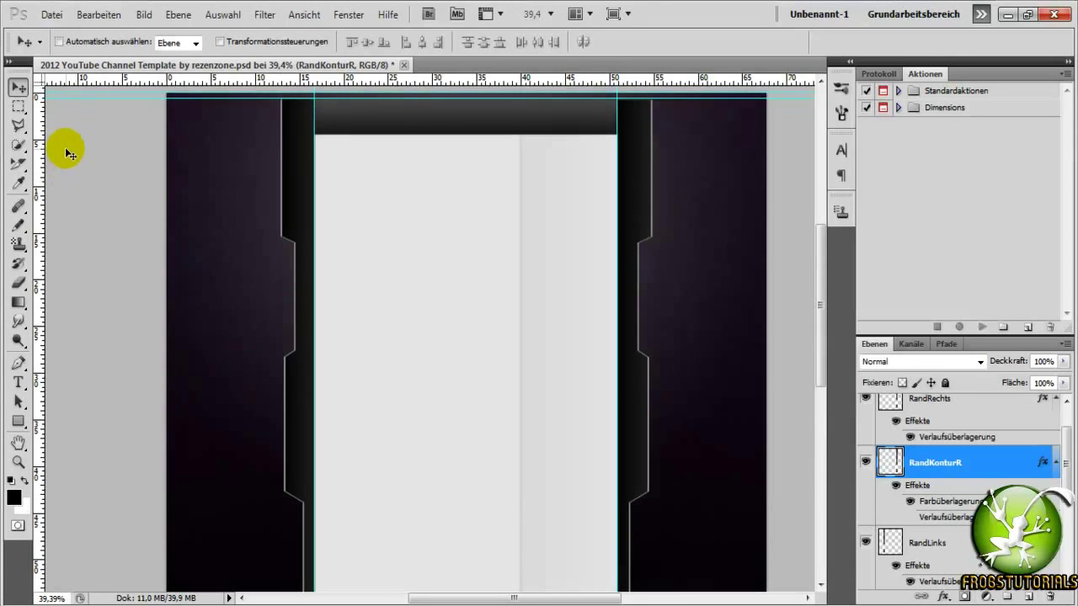
Use Datei > Platzieren to pick the Grunge file from the Textures folder
{"action": "left_click", "coordinate": [54, 12]}
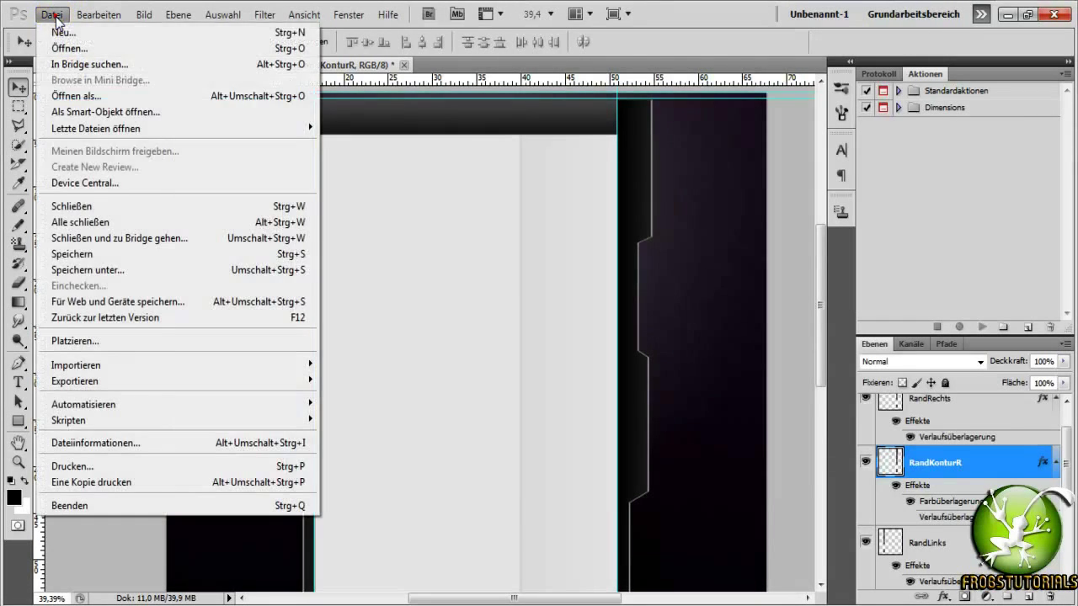
{"action": "left_click", "coordinate": [109, 339]}
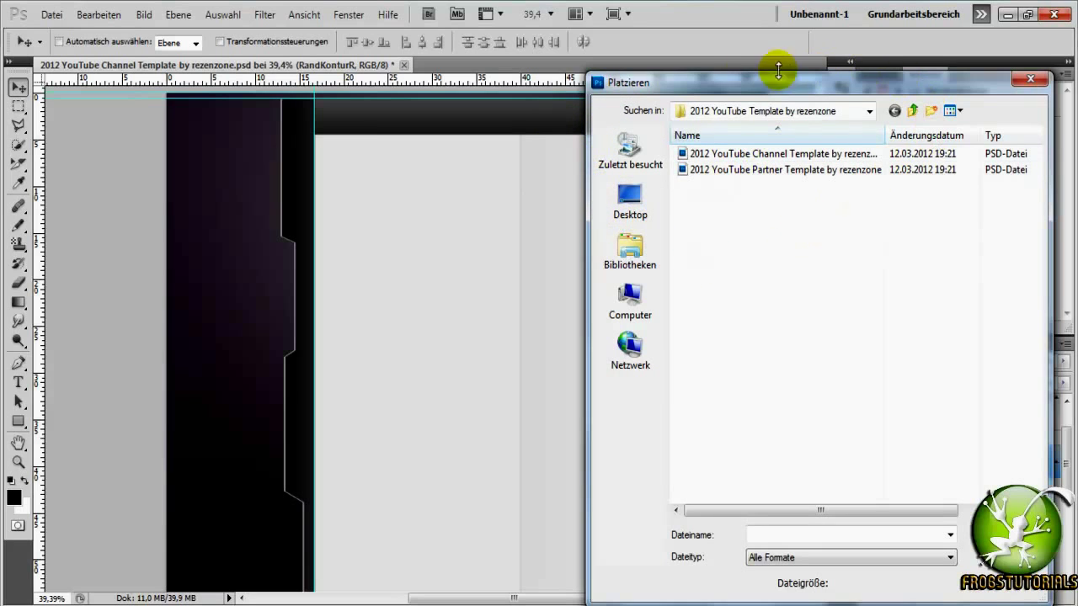
{"action": "left_click_drag", "start_coordinate": [760, 80], "coordinate": [559, 50]}
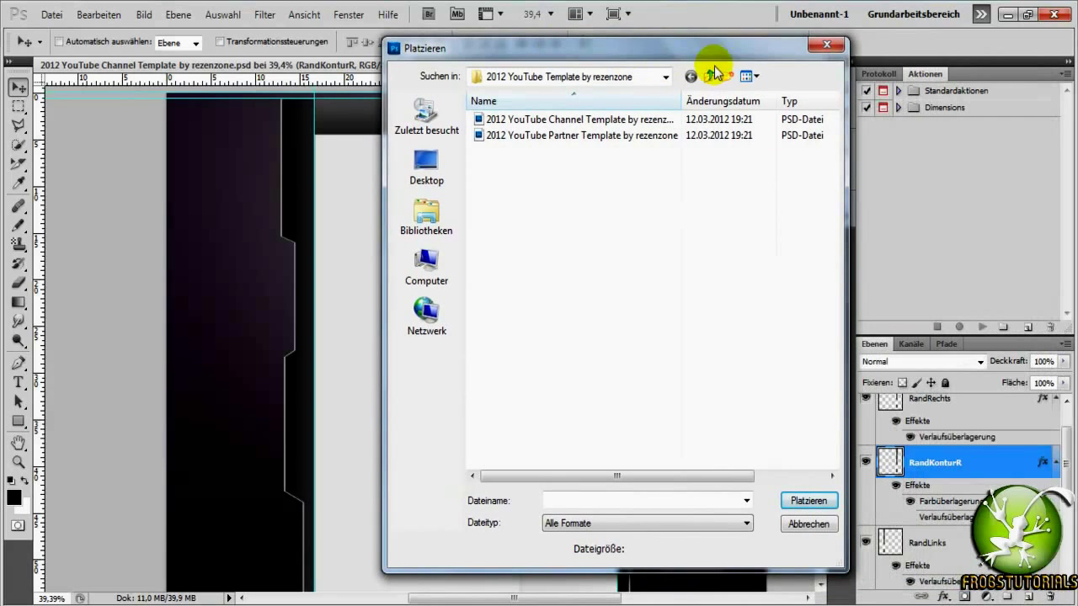
{"action": "left_click", "coordinate": [828, 47]}
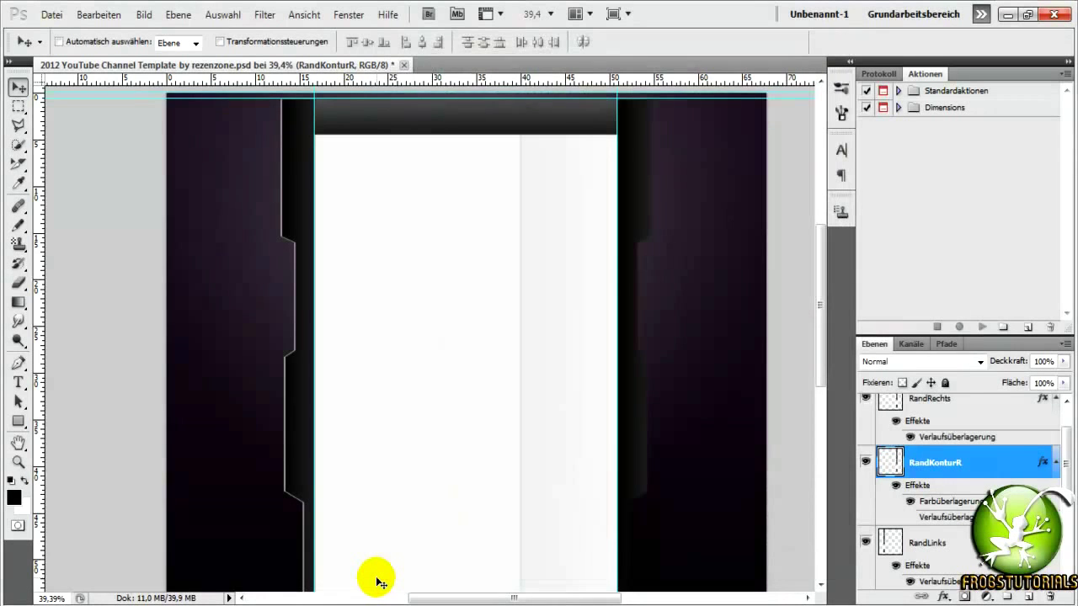
{"action": "key", "text": "alt+bracketleft"}
{"action": "key", "text": "alt+bracketleft"}
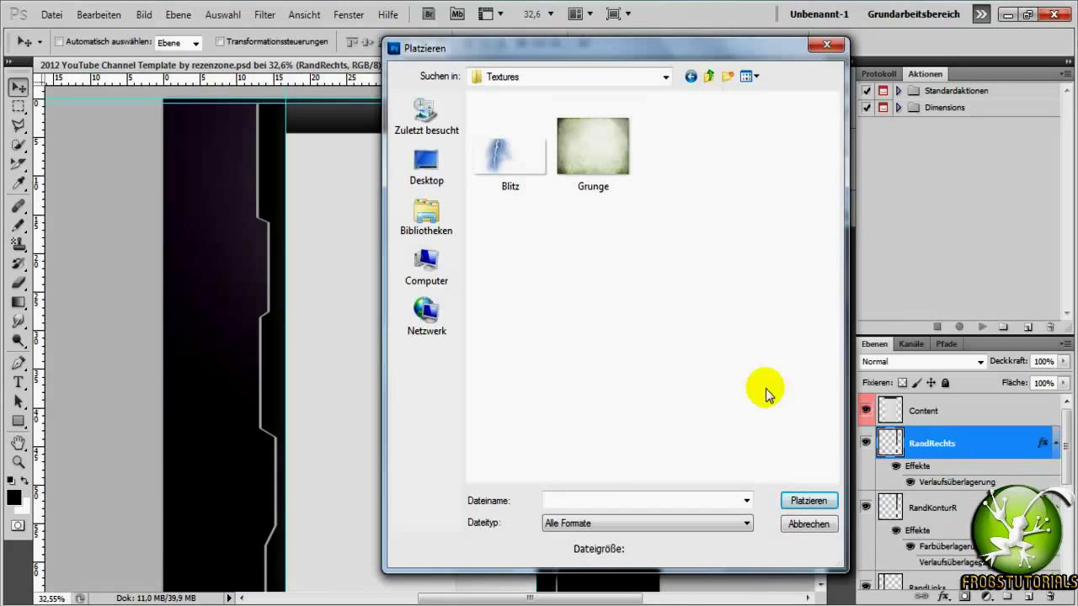
{"action": "left_click", "coordinate": [693, 225]}
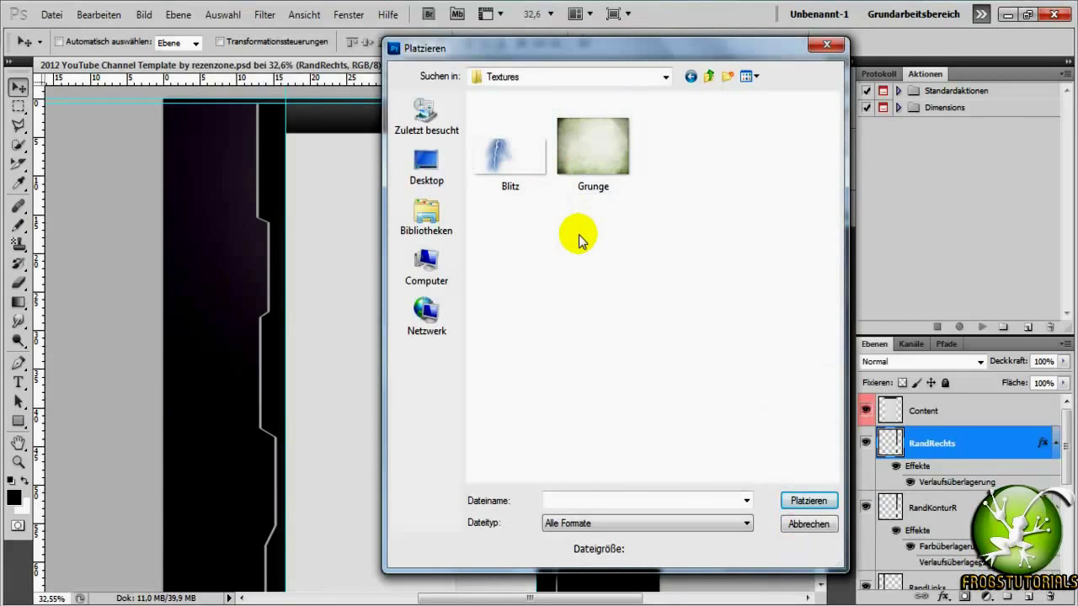
{"action": "left_click", "coordinate": [606, 140]}
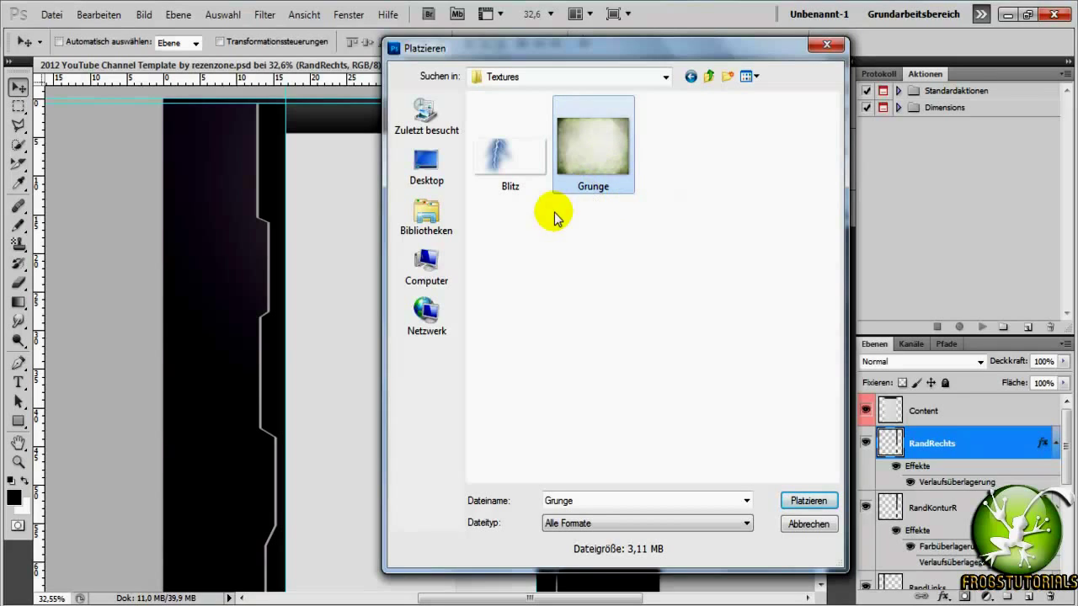
Place the Grunge texture scaled across the full width and upper part of the template
{"action": "double_click", "coordinate": [622, 158]}
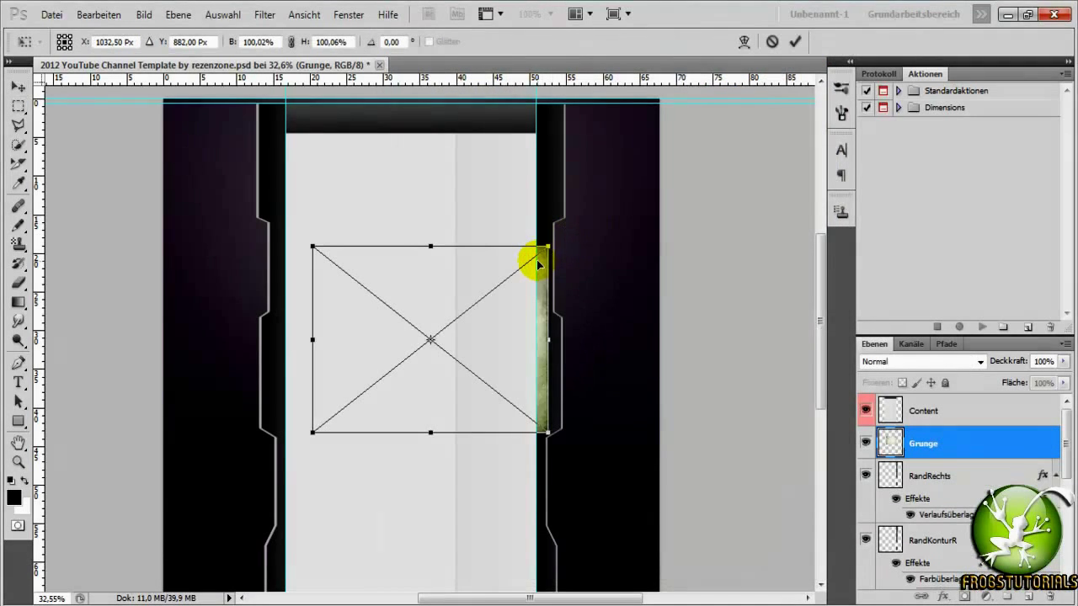
{"action": "mouse_move", "coordinate": [493, 264]}
{"action": "left_mouse_down"}
{"action": "mouse_move", "coordinate": [545, 175]}
{"action": "mouse_move", "coordinate": [337, 147]}
{"action": "mouse_move", "coordinate": [325, 135]}
{"action": "left_mouse_up"}
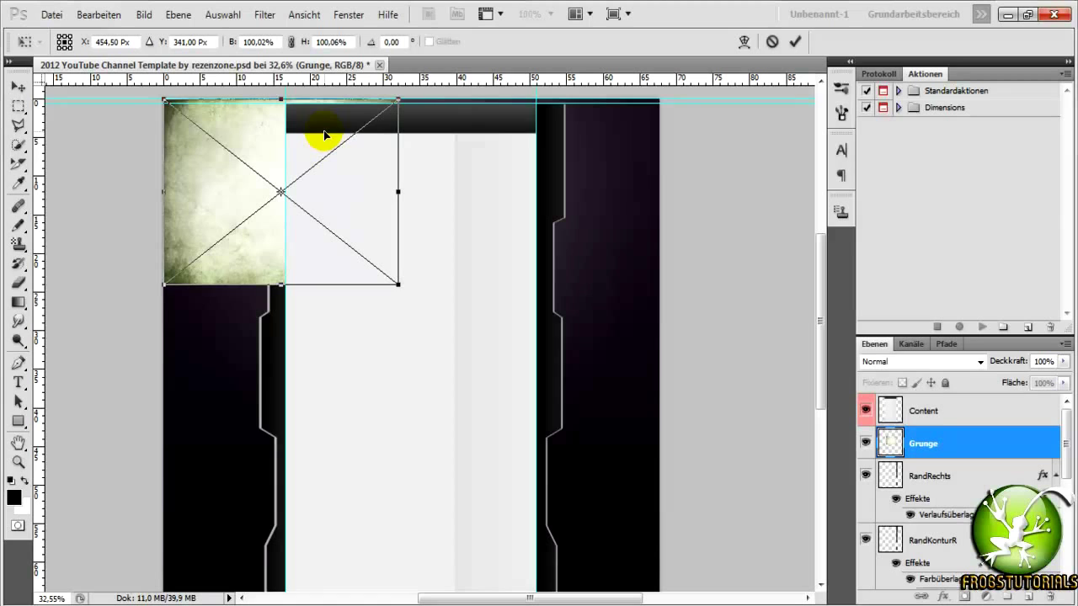
{"action": "scroll", "coordinate": [348, 188], "scroll_direction": "up", "scroll_amount": 4}
{"action": "scroll", "coordinate": [413, 317], "scroll_direction": "up", "scroll_amount": 1}
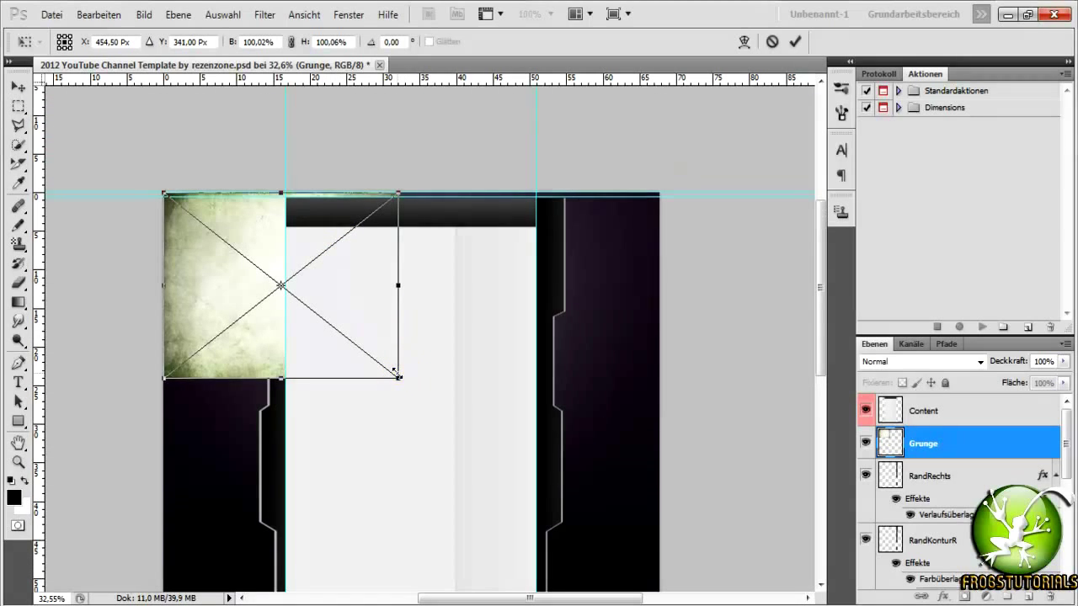
{"action": "mouse_move", "coordinate": [396, 374]}
{"action": "left_mouse_down"}
{"action": "mouse_move", "coordinate": [602, 514]}
{"action": "mouse_move", "coordinate": [654, 529]}
{"action": "mouse_move", "coordinate": [661, 546]}
{"action": "left_mouse_up"}
{"action": "scroll", "coordinate": [530, 373], "scroll_direction": "down", "scroll_amount": 3}
{"action": "scroll", "coordinate": [530, 373], "scroll_direction": "down", "scroll_amount": 2}
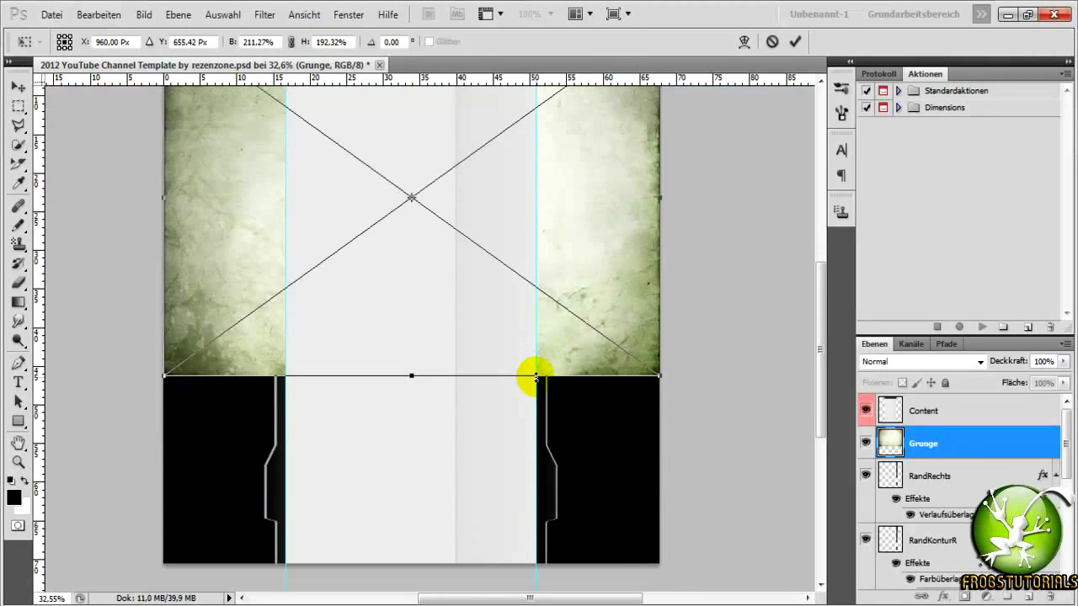
{"action": "scroll", "coordinate": [403, 362], "scroll_direction": "up", "scroll_amount": 2}
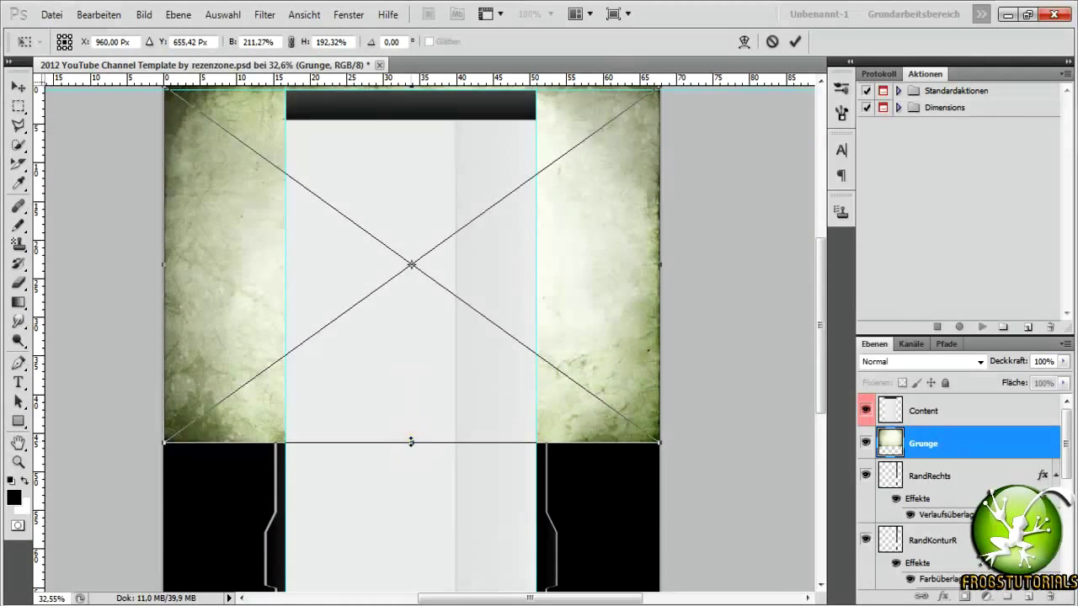
{"action": "mouse_move", "coordinate": [411, 442]}
{"action": "left_mouse_down"}
{"action": "mouse_move", "coordinate": [439, 332]}
{"action": "mouse_move", "coordinate": [453, 374]}
{"action": "left_mouse_up"}
{"action": "scroll", "coordinate": [422, 337], "scroll_direction": "up", "scroll_amount": 3}
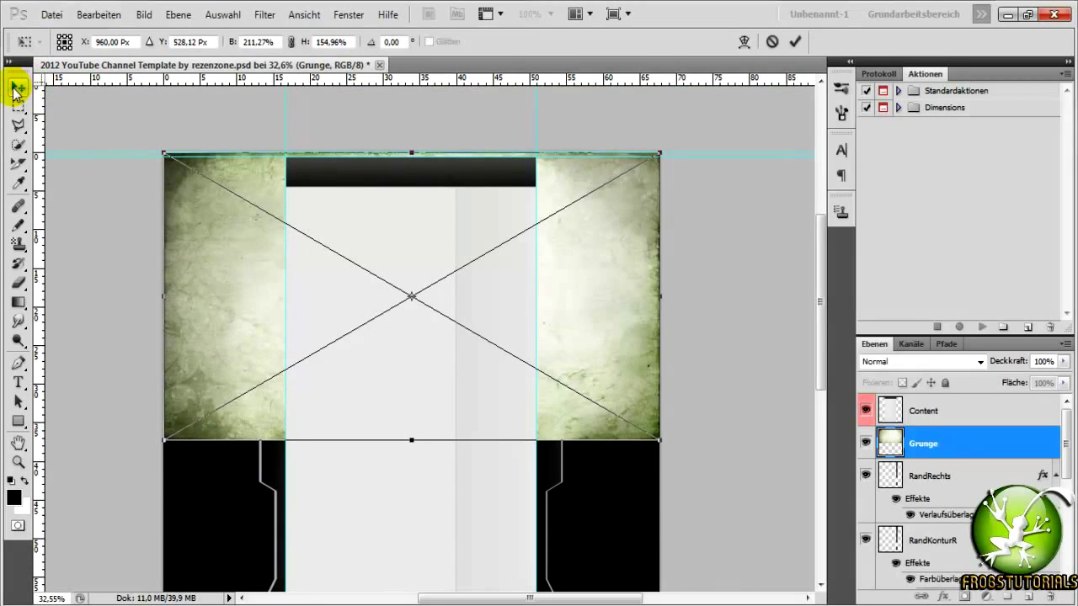
{"action": "left_click", "coordinate": [14, 88]}
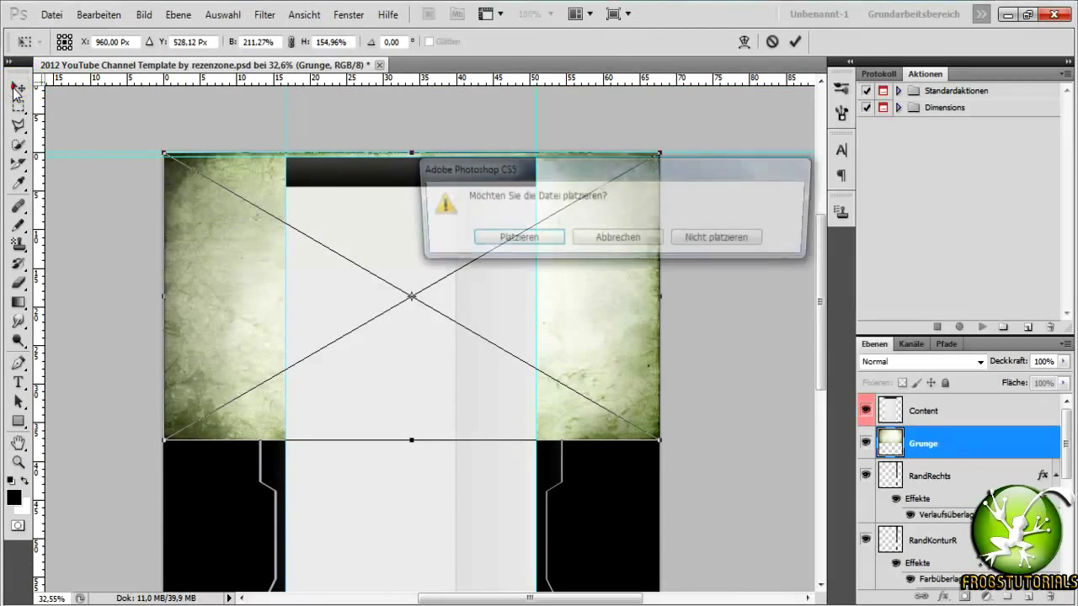
{"action": "left_click", "coordinate": [513, 240]}
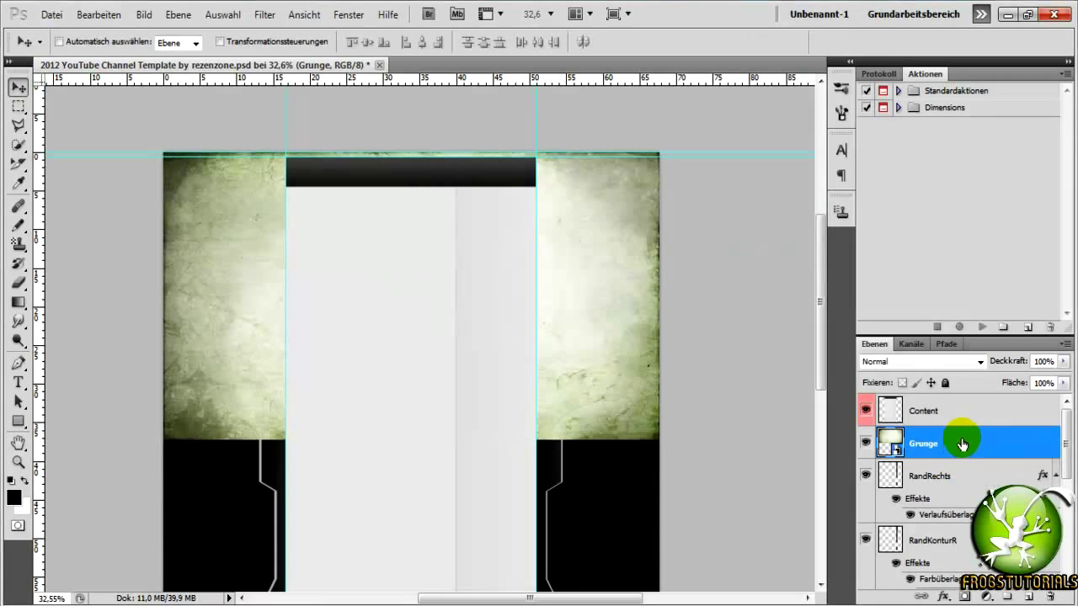
Move the Grunge layer down to sit between Spotlight and Hintergrund
{"action": "mouse_move", "coordinate": [963, 444]}
{"action": "left_mouse_down"}
{"action": "mouse_move", "coordinate": [926, 445]}
{"action": "mouse_move", "coordinate": [958, 543]}
{"action": "left_mouse_up"}
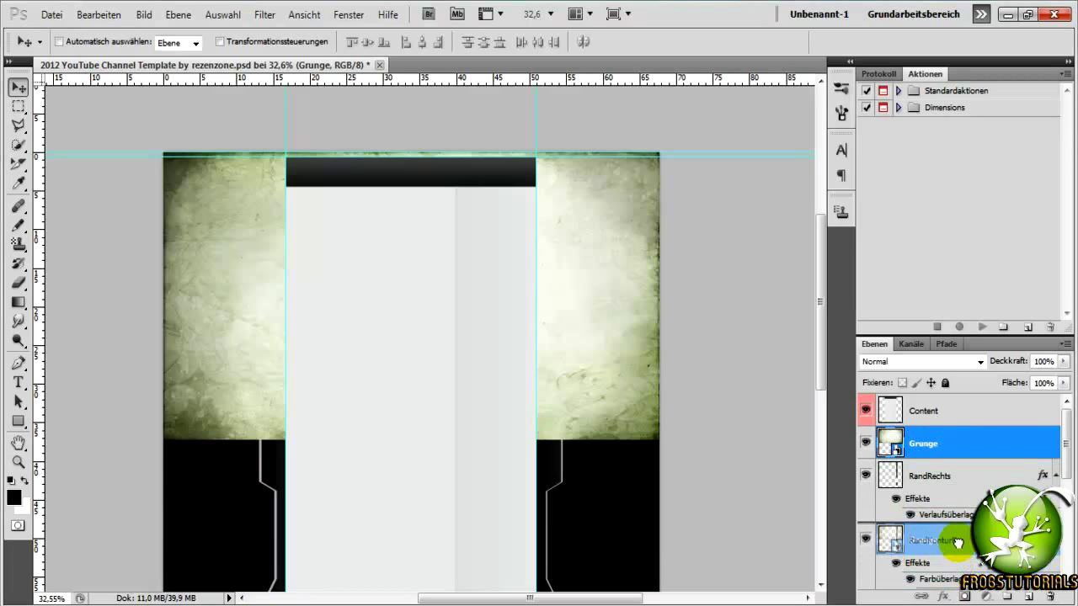
{"action": "left_click_drag", "start_coordinate": [958, 543], "coordinate": [957, 539]}
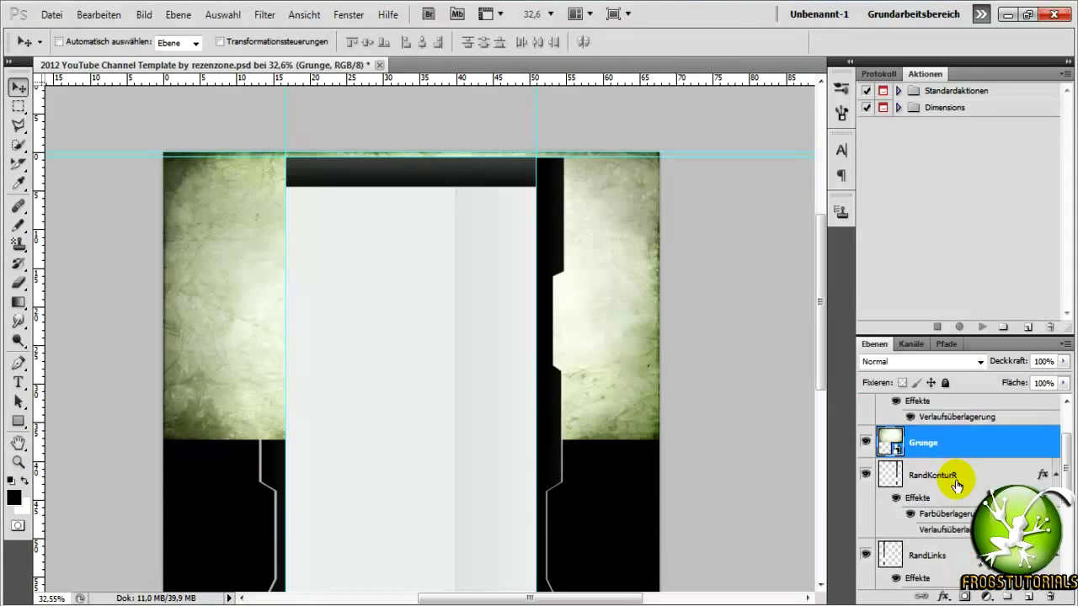
{"action": "scroll", "coordinate": [958, 485], "scroll_direction": "down", "scroll_amount": 1}
{"action": "scroll", "coordinate": [950, 450], "scroll_direction": "down", "scroll_amount": 1}
{"action": "left_click_drag", "start_coordinate": [941, 421], "coordinate": [952, 573]}
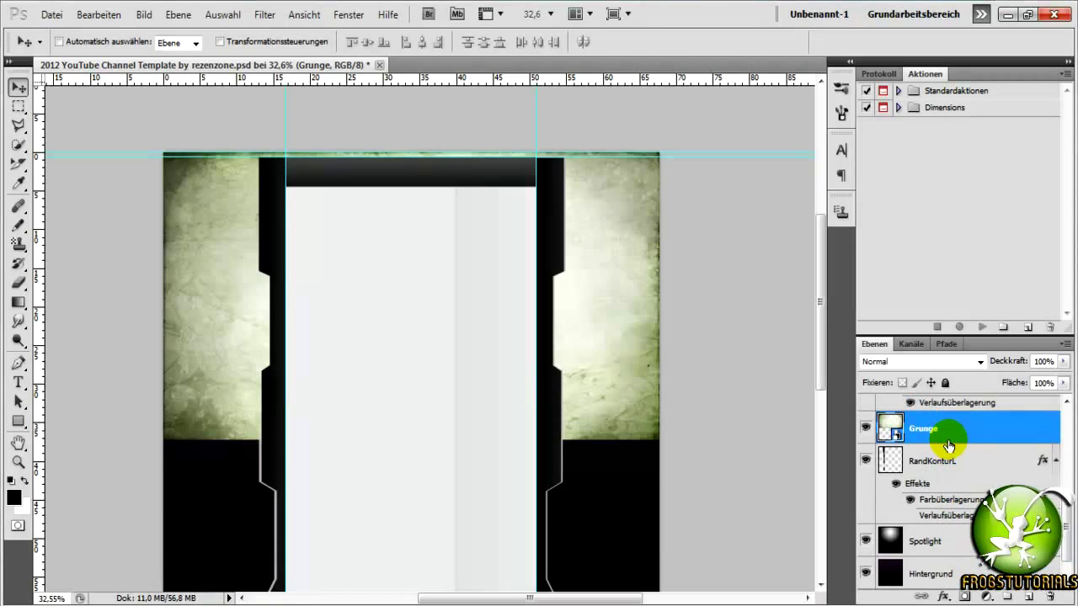
{"action": "mouse_move", "coordinate": [944, 417]}
{"action": "left_mouse_down"}
{"action": "mouse_move", "coordinate": [958, 560]}
{"action": "mouse_move", "coordinate": [951, 529]}
{"action": "left_mouse_up"}
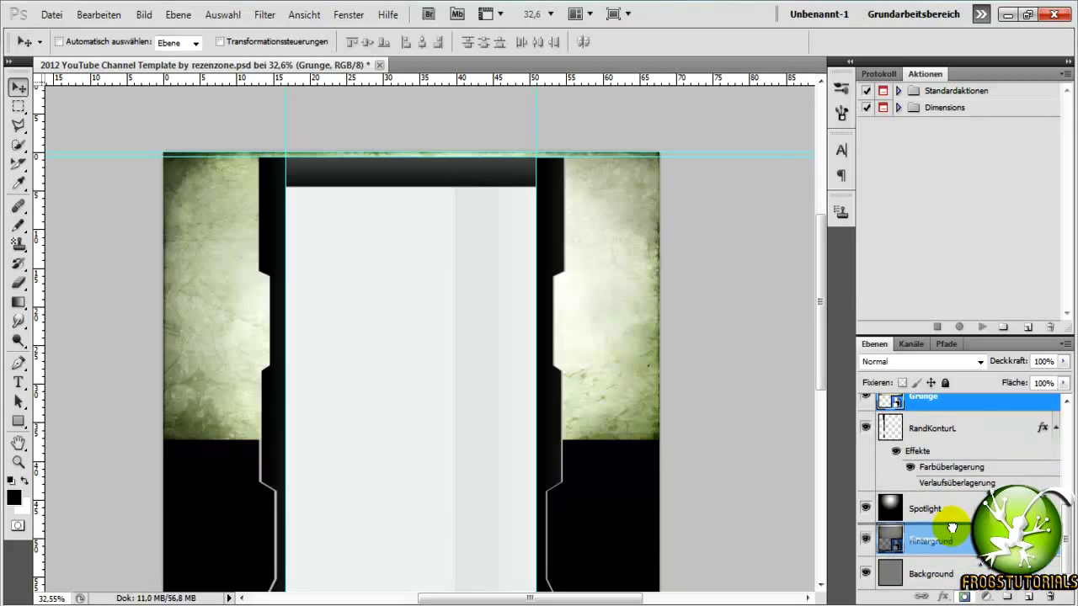
{"action": "left_click_drag", "start_coordinate": [952, 529], "coordinate": [945, 545]}
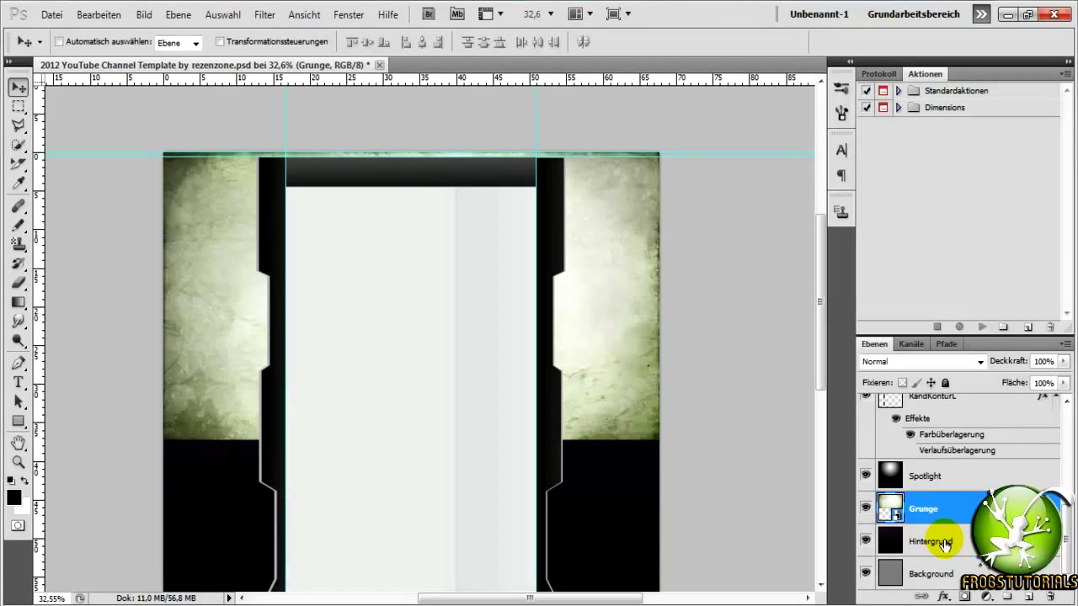
{"action": "left_click", "coordinate": [959, 521]}
{"action": "left_click_drag", "start_coordinate": [964, 515], "coordinate": [989, 489]}
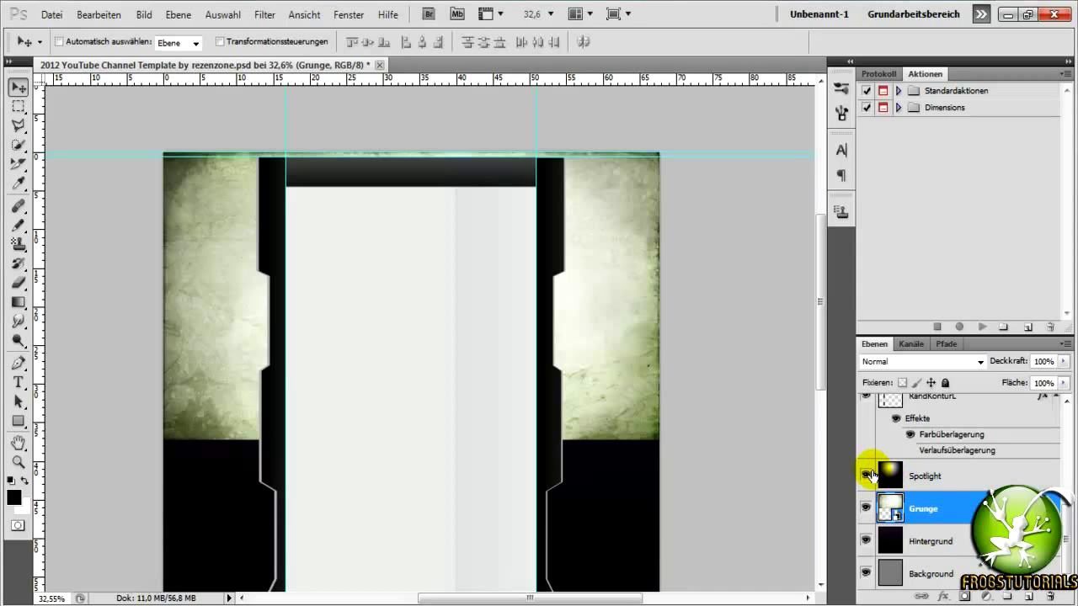
Set the Grunge layer's blend mode to Ineinanderkopieren (Overlay)
{"action": "left_click", "coordinate": [914, 361]}
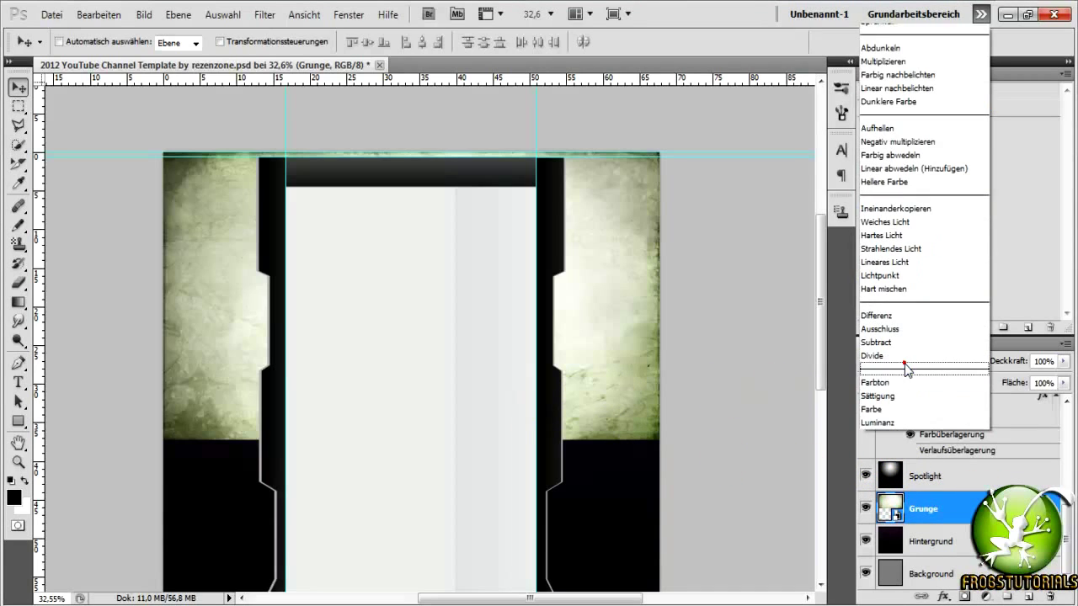
{"action": "key", "text": "Escape"}
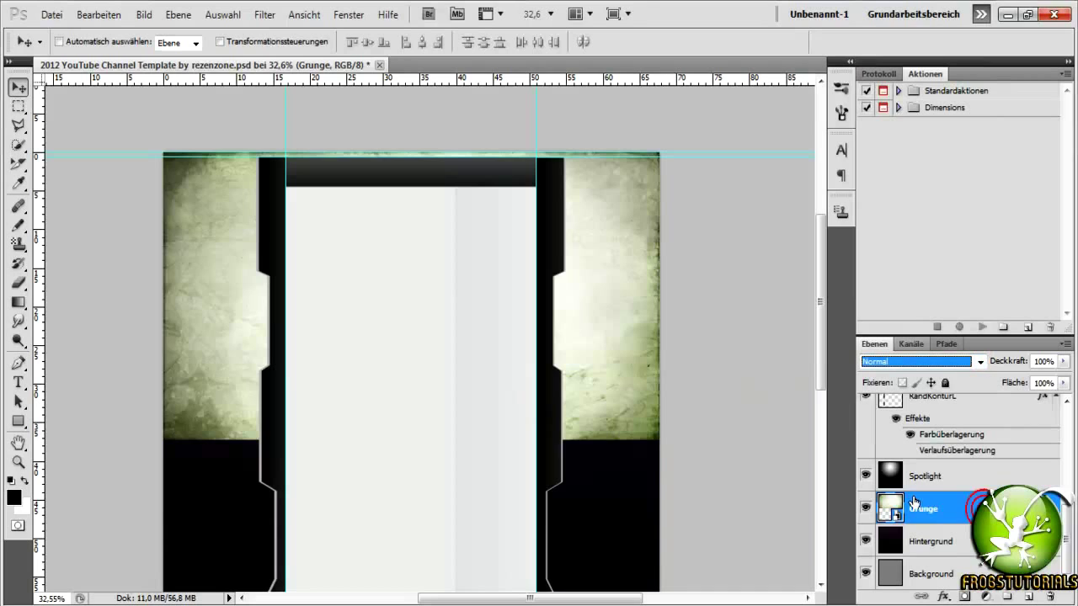
{"action": "left_click", "coordinate": [884, 360]}
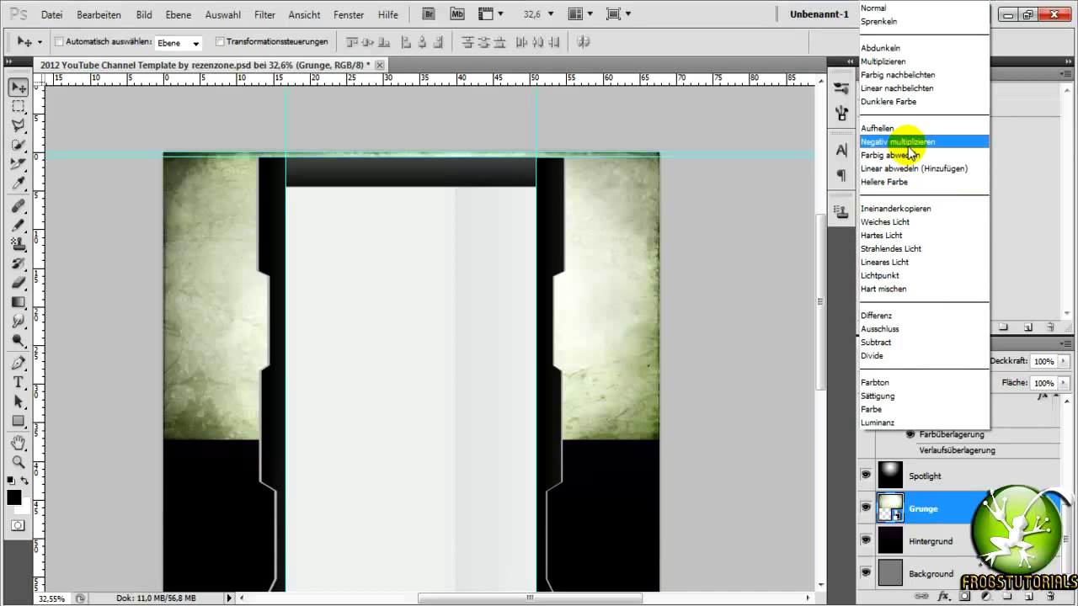
{"action": "left_click", "coordinate": [893, 208]}
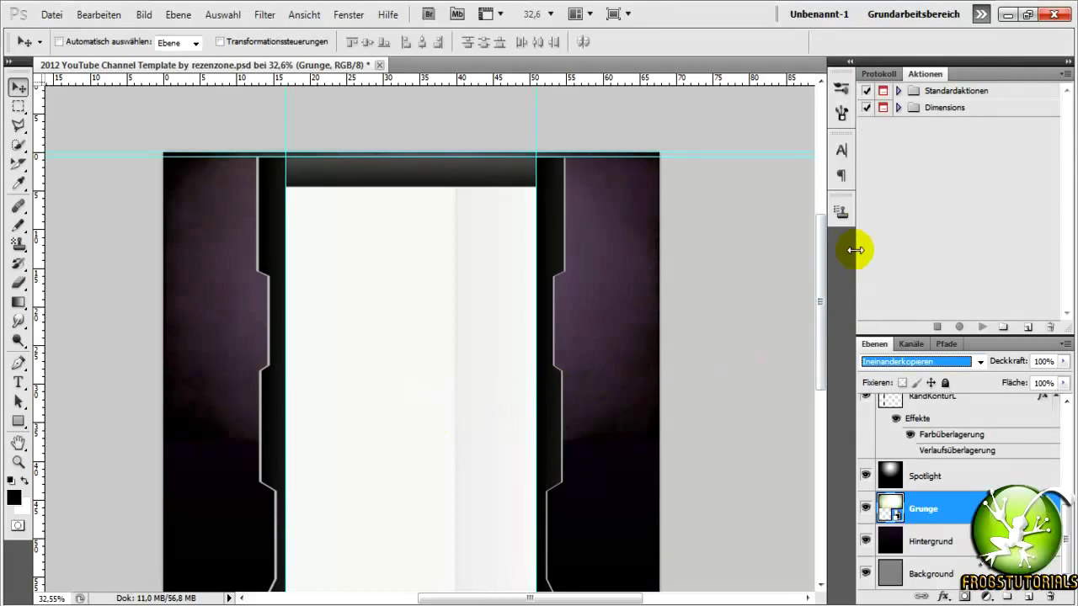
{"action": "left_click_drag", "start_coordinate": [821, 286], "coordinate": [811, 294]}
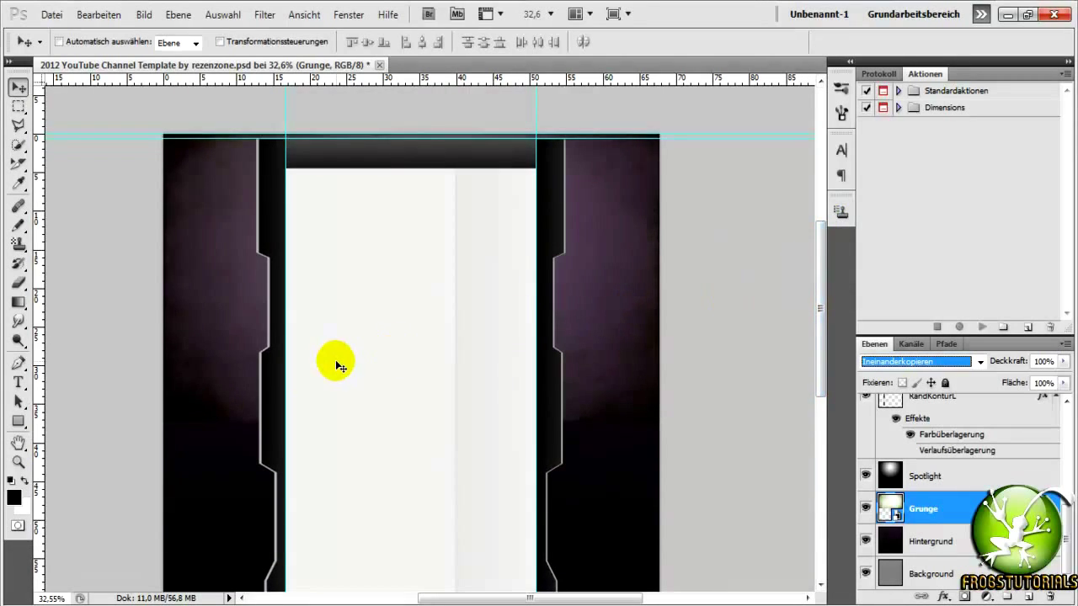
Rasterize the Grunge layer and erase texture across the lower right border
{"action": "left_click", "coordinate": [17, 283]}
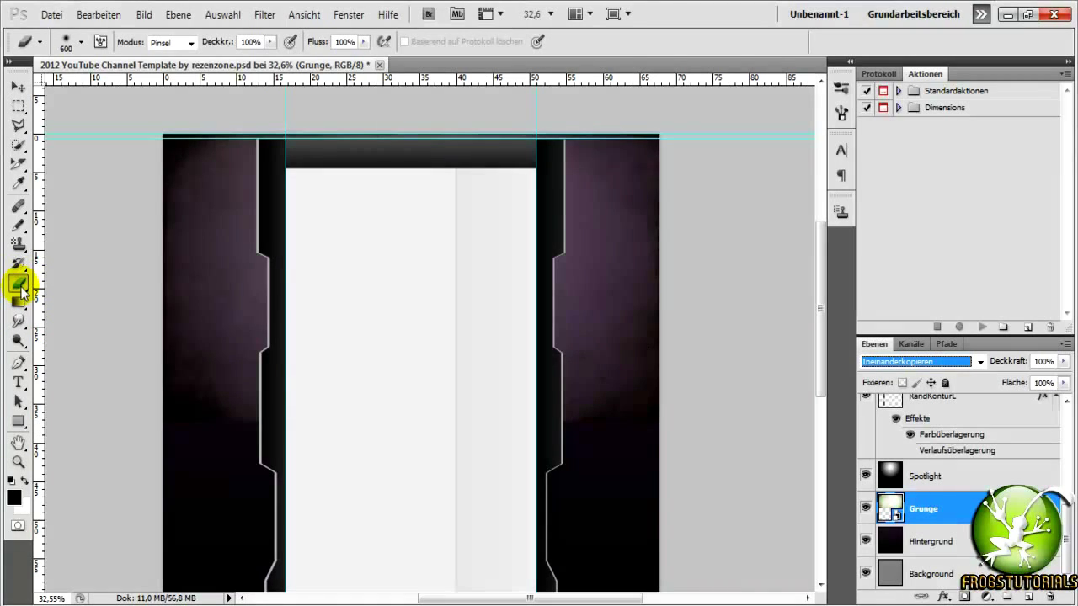
{"action": "left_click", "coordinate": [536, 411]}
{"action": "left_click", "coordinate": [550, 261]}
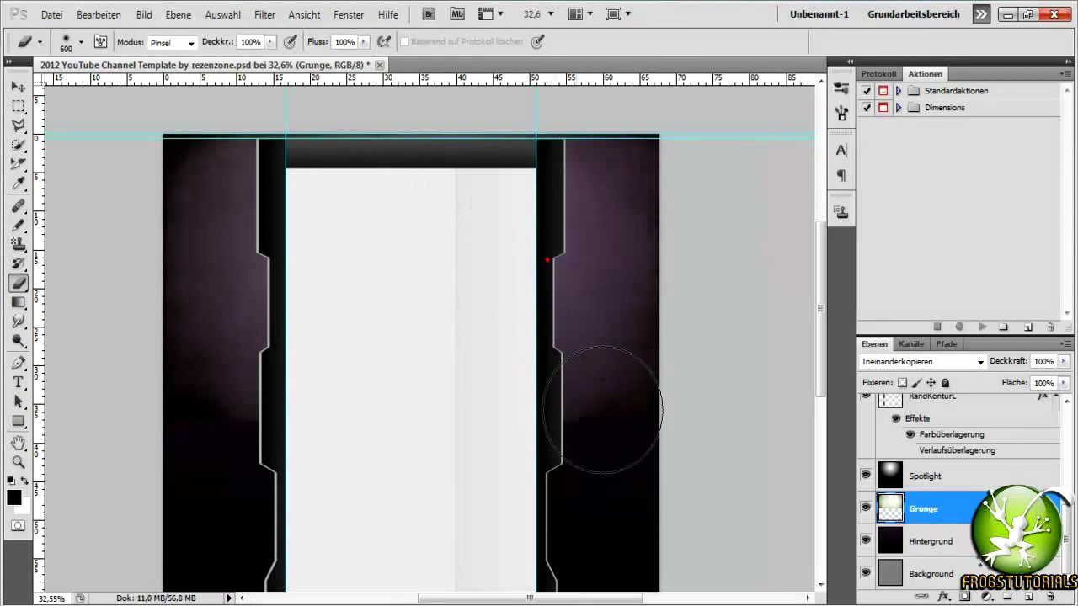
{"action": "left_click_drag", "start_coordinate": [641, 467], "coordinate": [153, 472]}
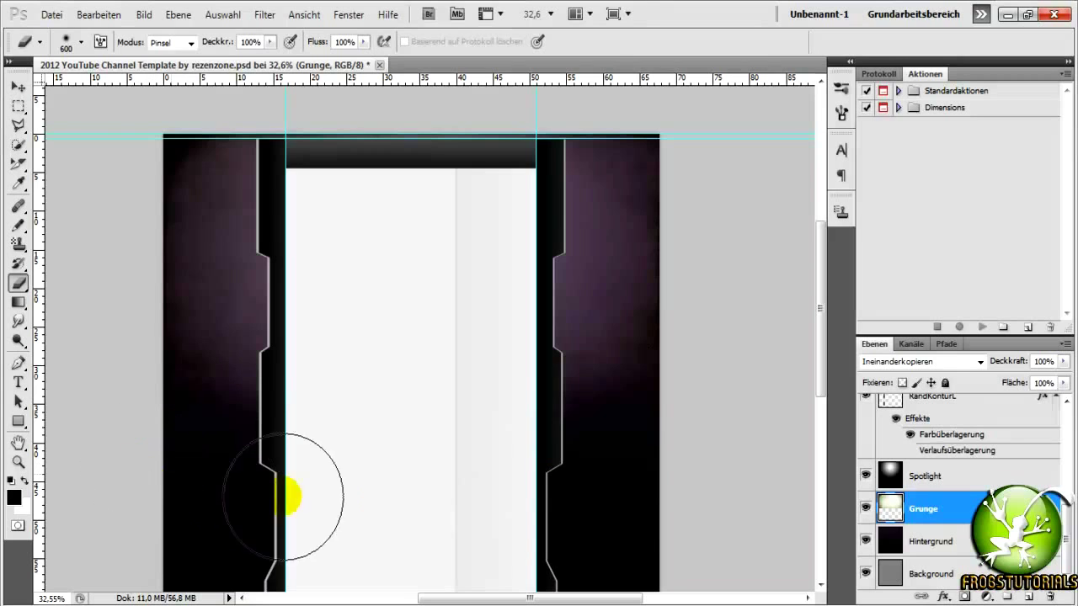
{"action": "scroll", "coordinate": [741, 447], "scroll_direction": "down", "scroll_amount": 2}
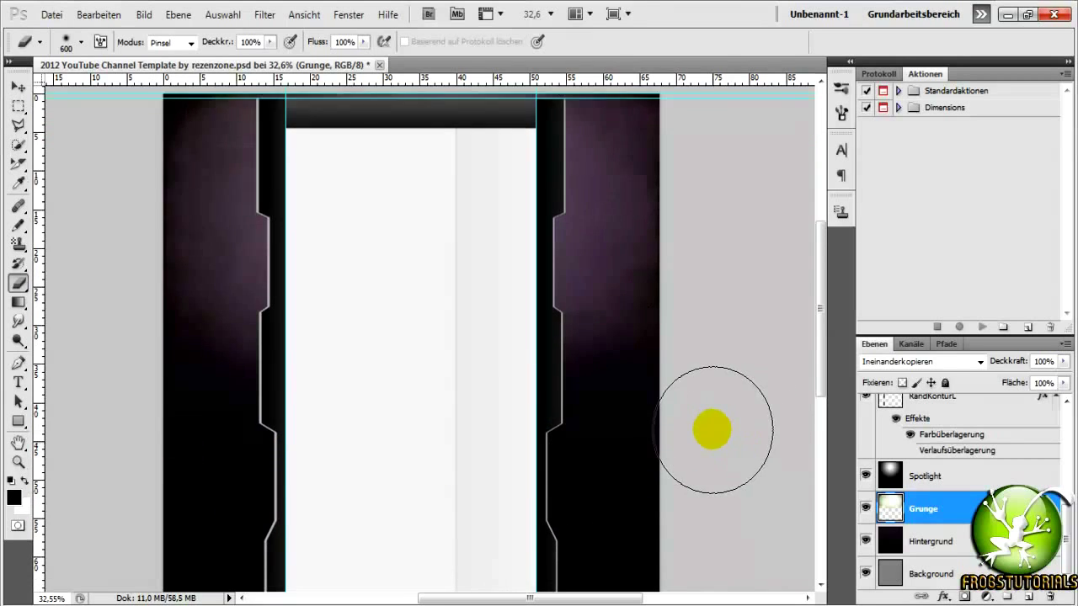
{"action": "scroll", "coordinate": [704, 432], "scroll_direction": "up", "scroll_amount": 4}
Erase grunge near the top of the right border and across the upper template
{"action": "left_click_drag", "start_coordinate": [729, 527], "coordinate": [713, 424]}
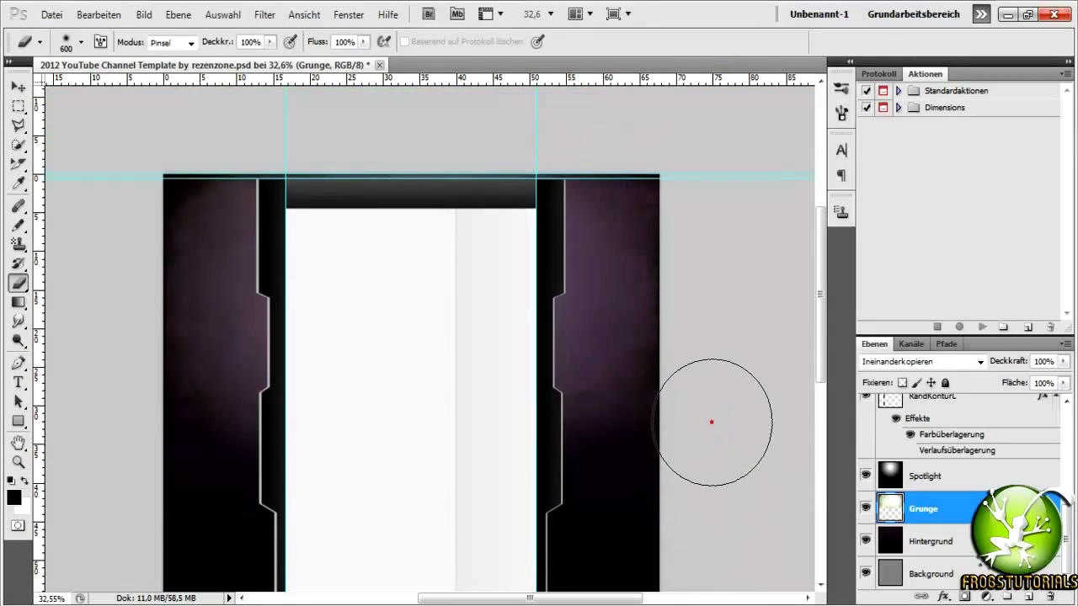
{"action": "left_click", "coordinate": [704, 428]}
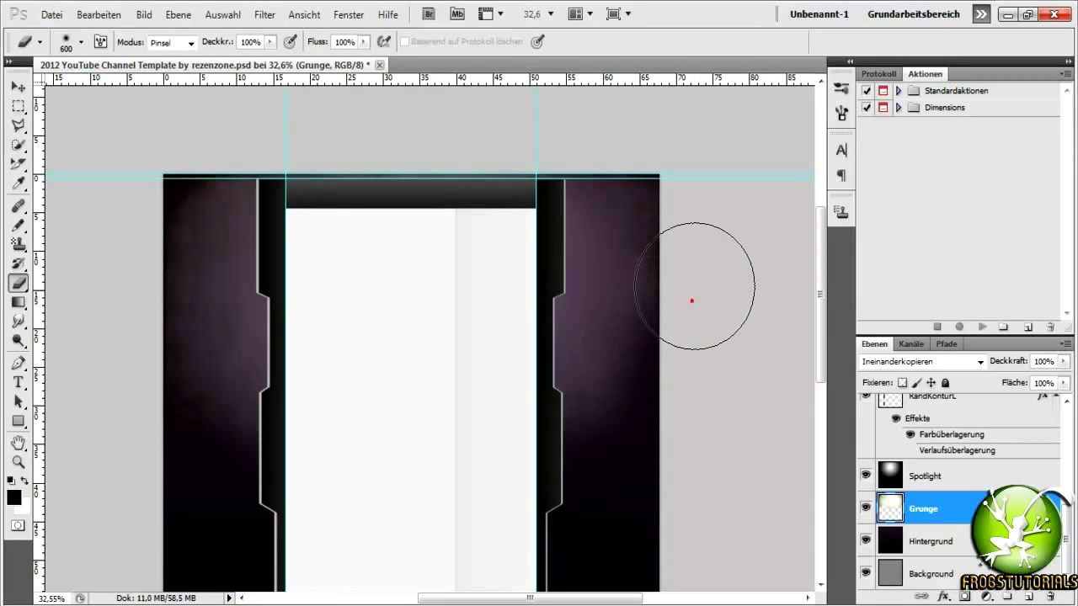
{"action": "left_click_drag", "start_coordinate": [694, 258], "coordinate": [695, 214]}
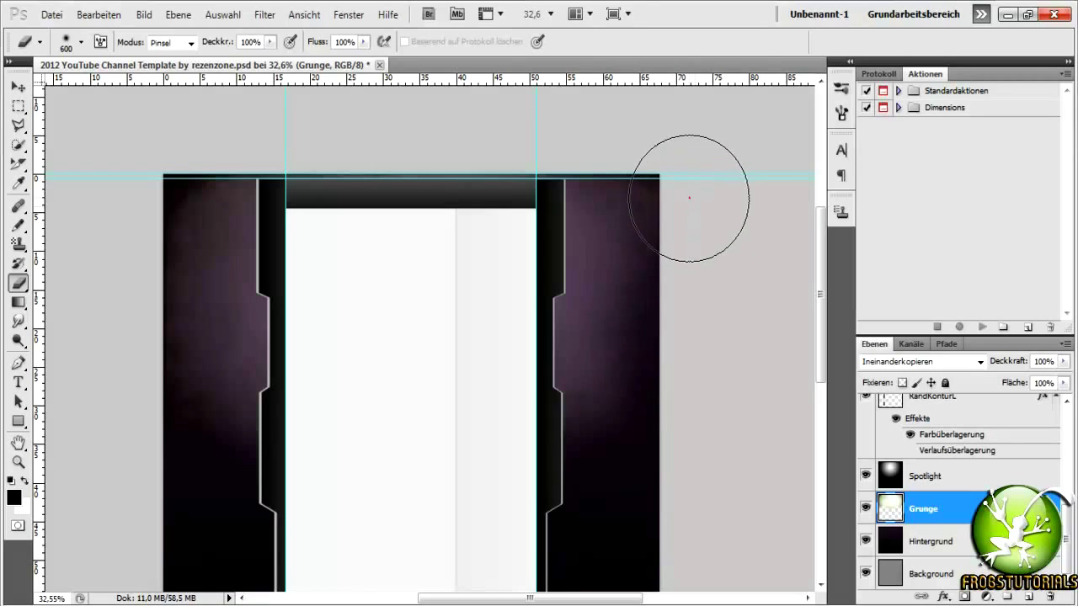
{"action": "left_click_drag", "start_coordinate": [671, 164], "coordinate": [643, 144]}
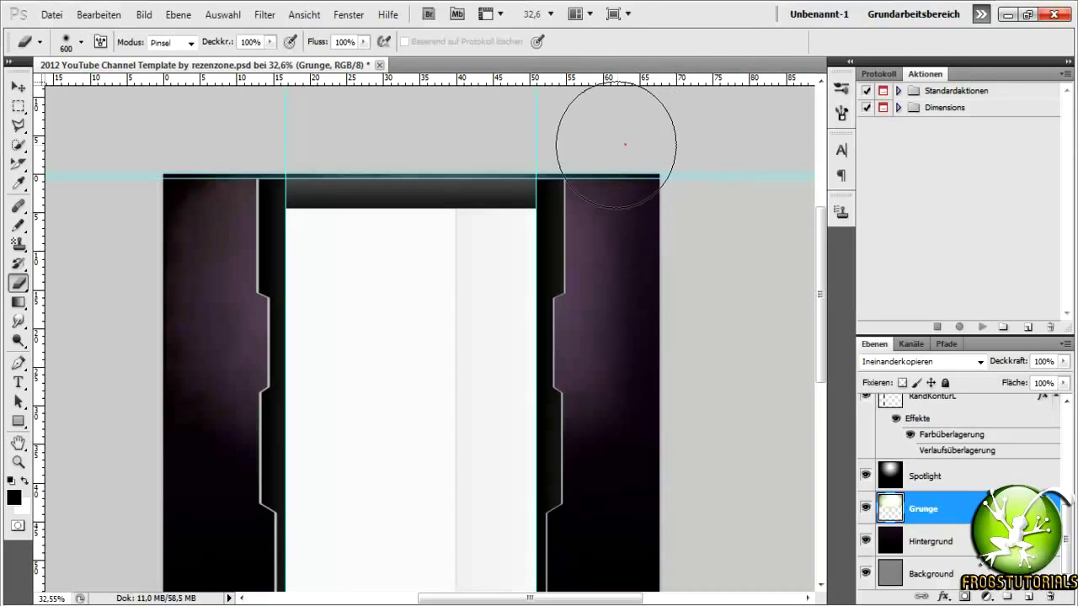
{"action": "left_click", "coordinate": [572, 155]}
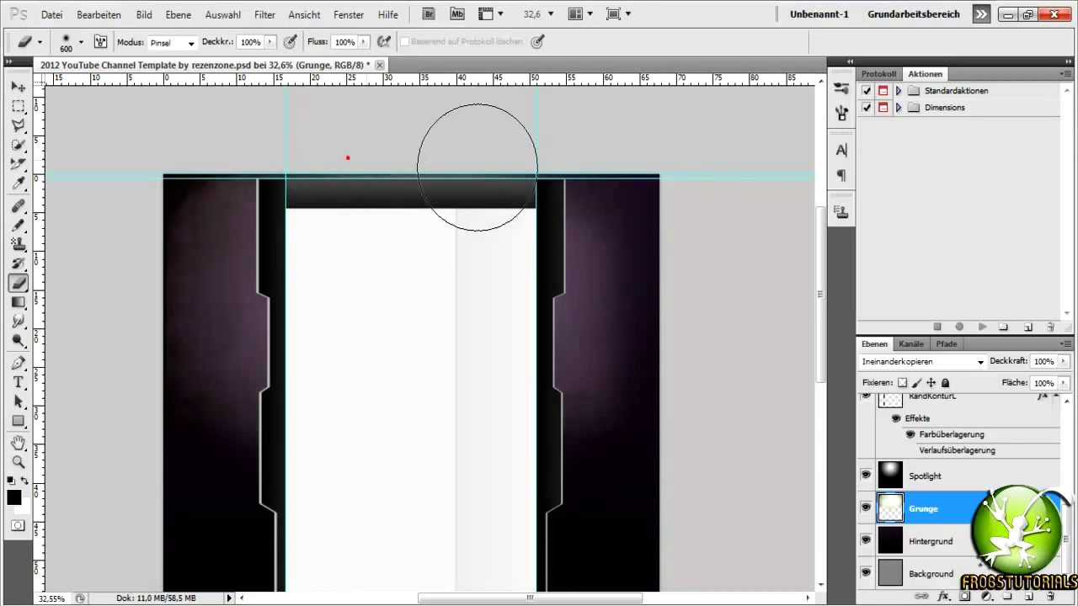
{"action": "left_click", "coordinate": [294, 165]}
{"action": "left_click_drag", "start_coordinate": [296, 166], "coordinate": [164, 198]}
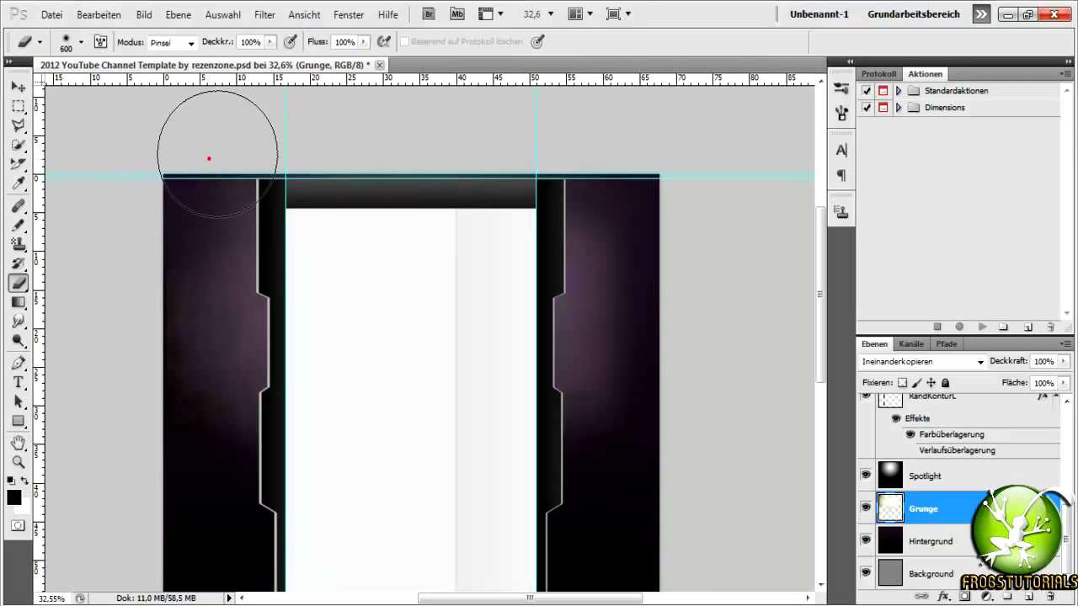
{"action": "left_click", "coordinate": [109, 244]}
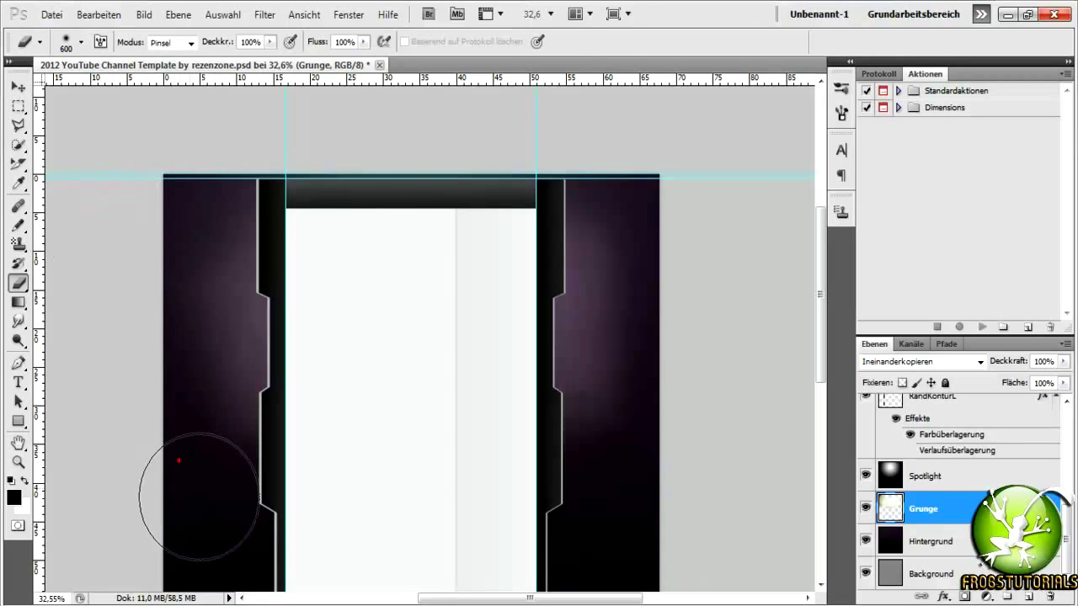
Erase more grunge on the right border and review the faded result
{"action": "left_click", "coordinate": [605, 402]}
{"action": "scroll", "coordinate": [606, 402], "scroll_direction": "down", "scroll_amount": 3}
{"action": "left_click_drag", "start_coordinate": [428, 258], "coordinate": [348, 229]}
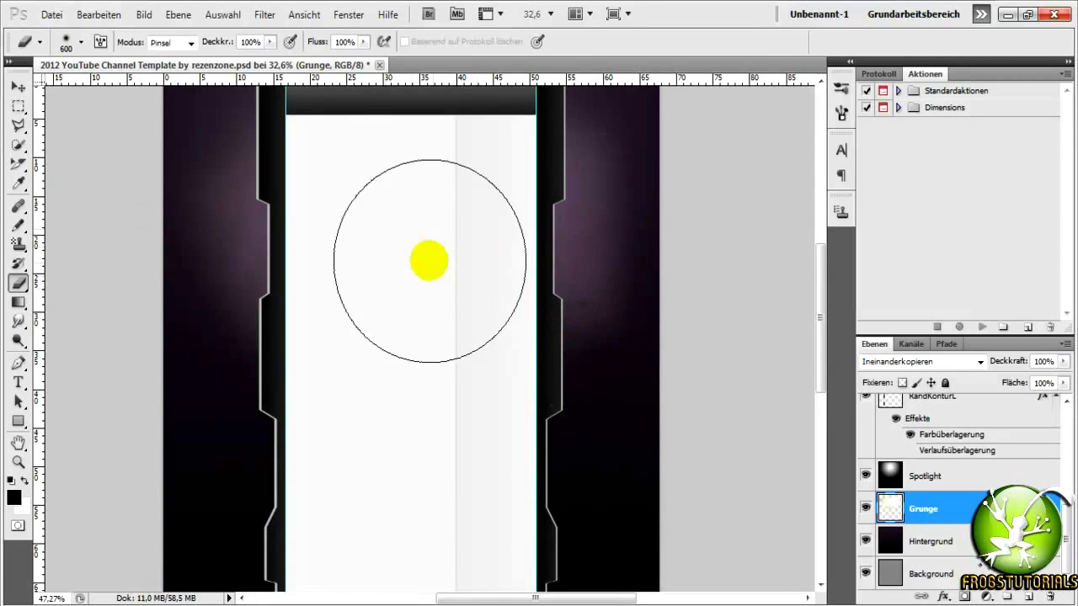
{"action": "scroll", "coordinate": [337, 229], "scroll_direction": "up", "scroll_amount": 2}
{"action": "scroll", "coordinate": [332, 229], "scroll_direction": "up", "scroll_amount": 2}
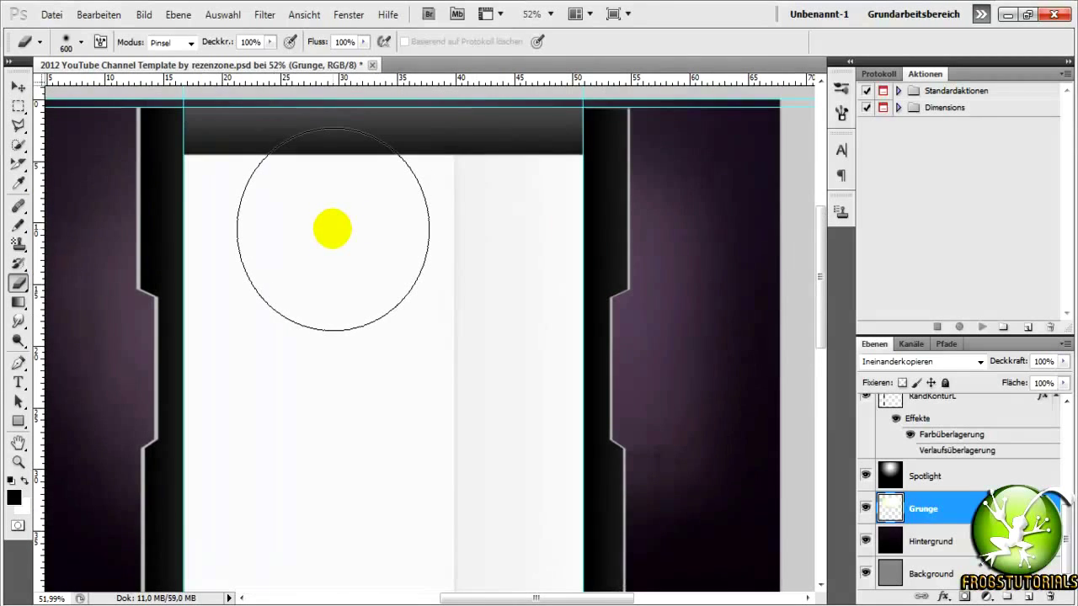
{"action": "scroll", "coordinate": [330, 228], "scroll_direction": "down", "scroll_amount": 3}
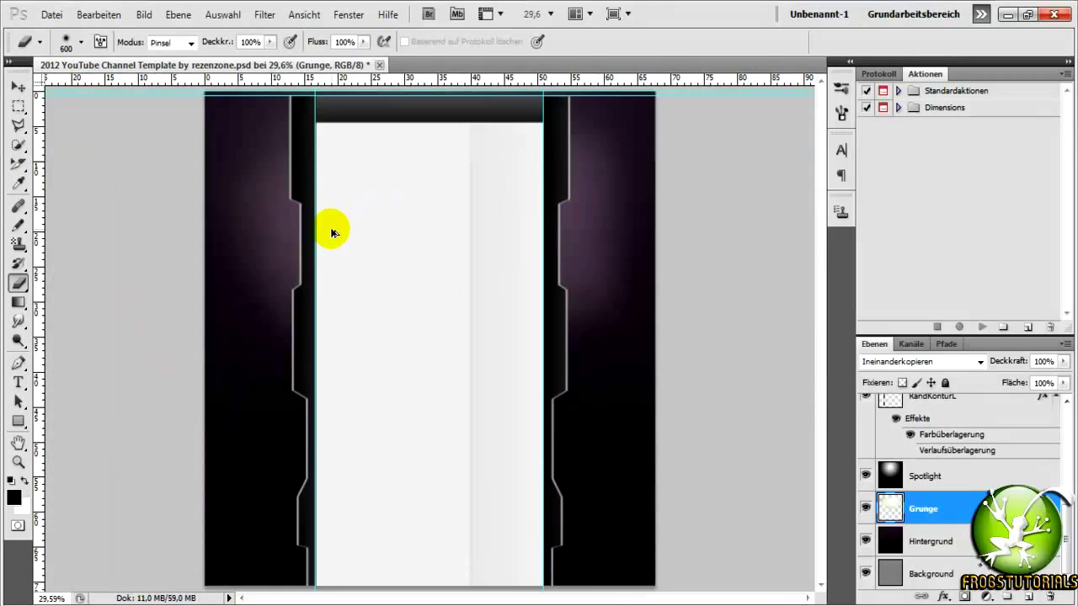
{"action": "scroll", "coordinate": [330, 228], "scroll_direction": "up", "scroll_amount": 2}
{"action": "scroll", "coordinate": [330, 229], "scroll_direction": "up", "scroll_amount": 1}
{"action": "scroll", "coordinate": [329, 229], "scroll_direction": "down", "scroll_amount": 1}
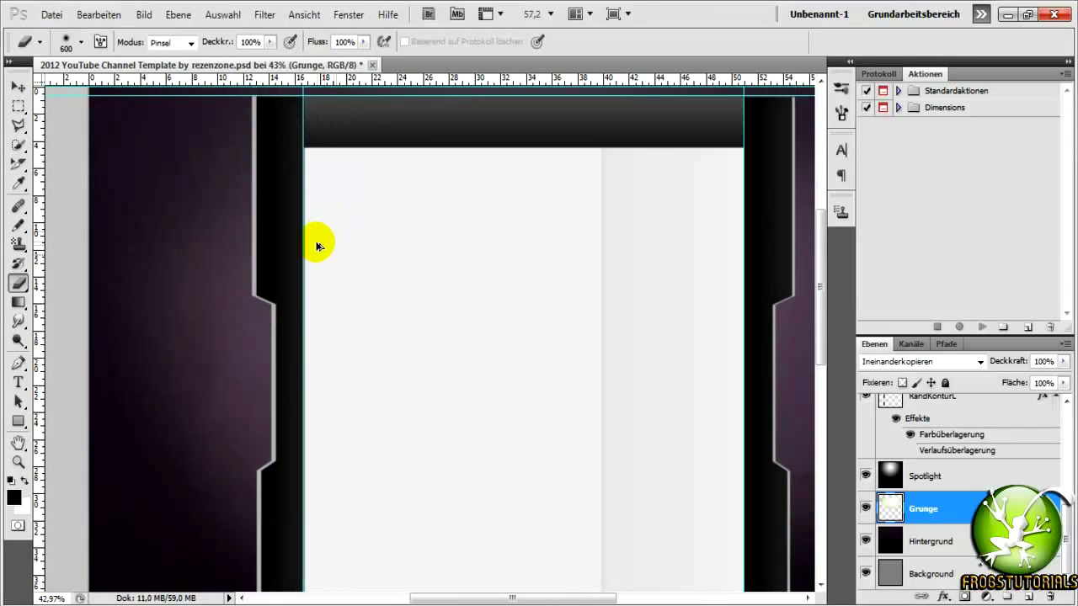
{"action": "scroll", "coordinate": [329, 229], "scroll_direction": "down", "scroll_amount": 1}
Duplicate the Grunge layer into Grunge Kopie, stacked above the original
{"action": "left_click_drag", "start_coordinate": [342, 256], "coordinate": [412, 256]}
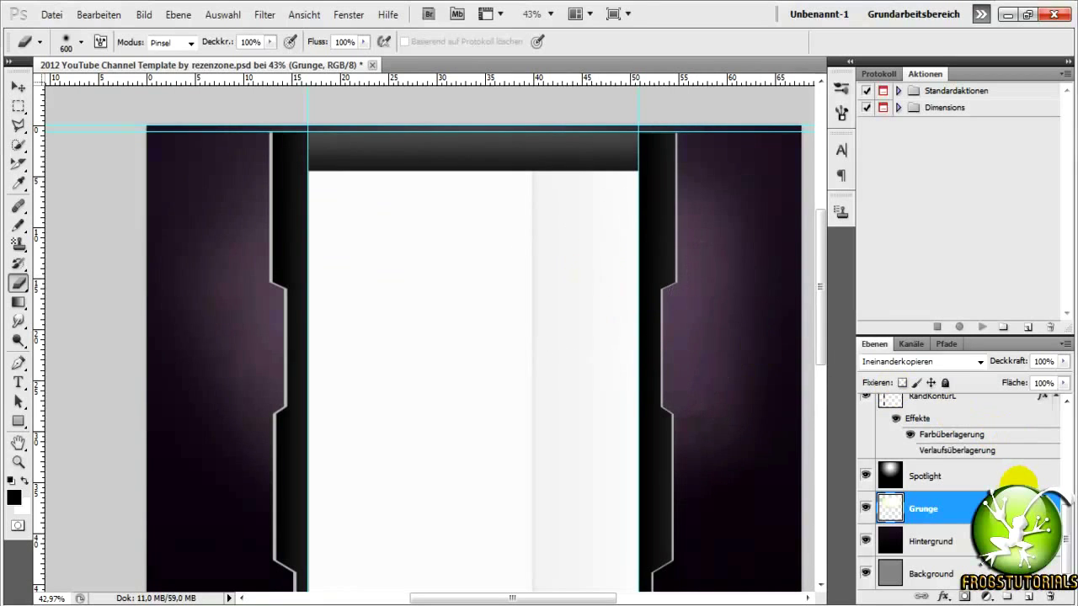
{"action": "key", "text": "ctrl+j"}
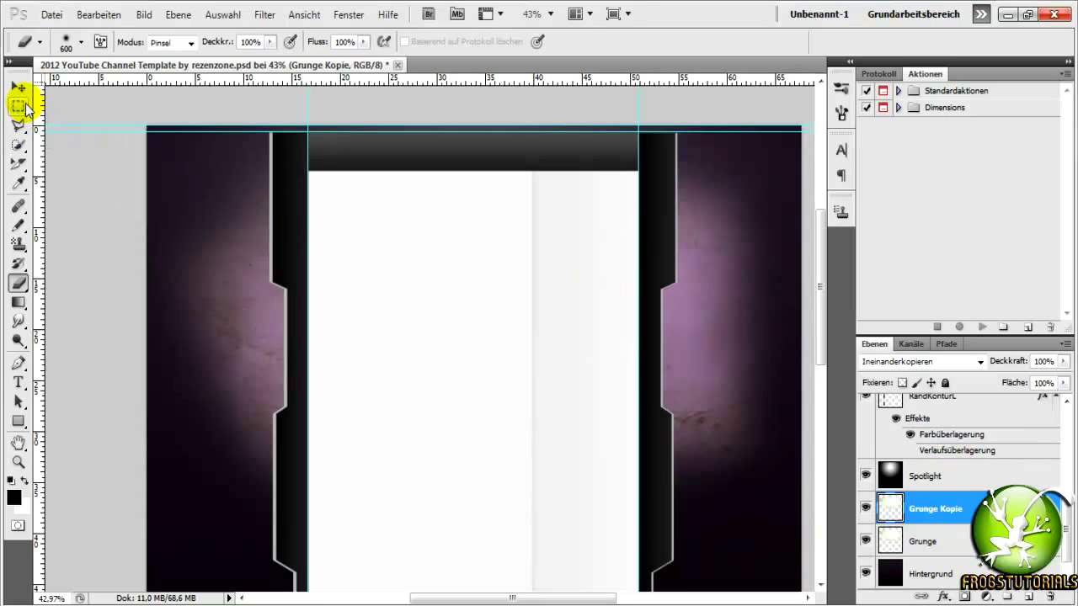
{"action": "left_click", "coordinate": [19, 105]}
{"action": "scroll", "coordinate": [325, 241], "scroll_direction": "down", "scroll_amount": 2}
{"action": "scroll", "coordinate": [321, 241], "scroll_direction": "down", "scroll_amount": 2}
{"action": "scroll", "coordinate": [346, 206], "scroll_direction": "up", "scroll_amount": 1}
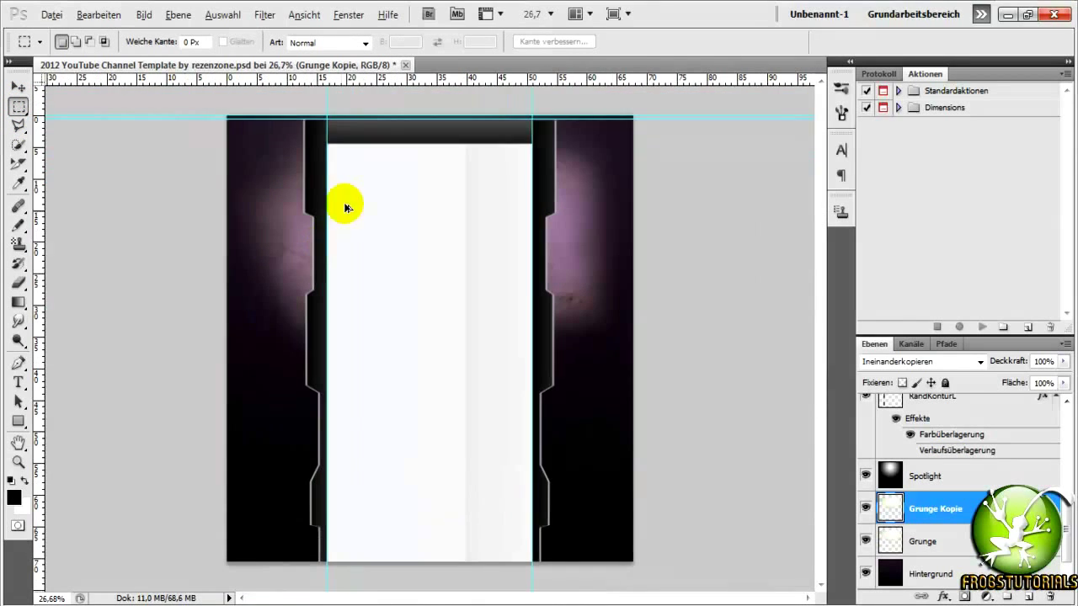
{"action": "scroll", "coordinate": [354, 202], "scroll_direction": "up", "scroll_amount": 3}
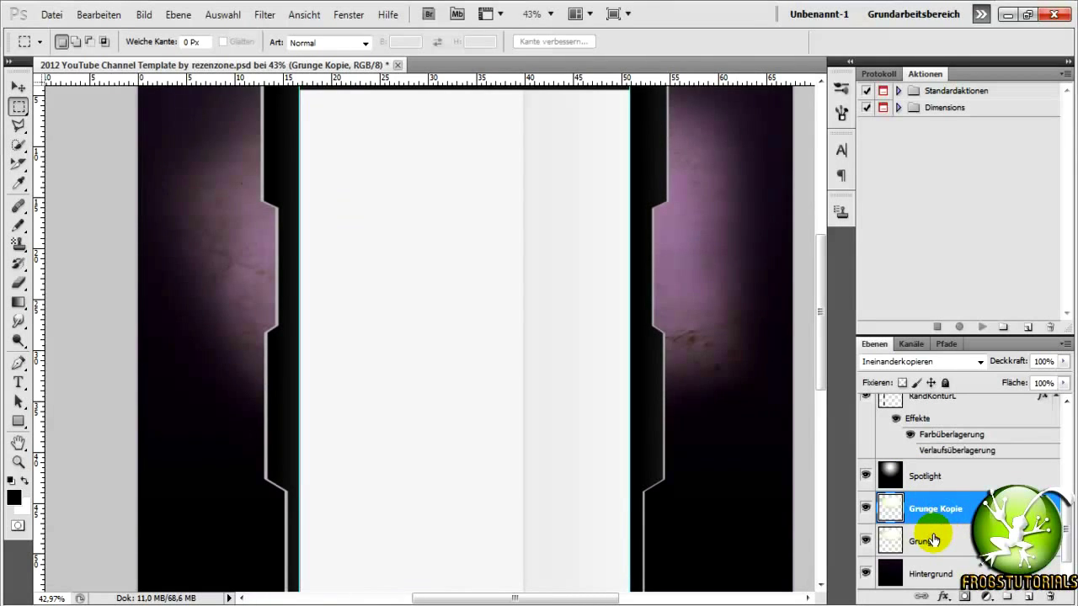
{"action": "scroll", "coordinate": [268, 379], "scroll_direction": "up", "scroll_amount": 3}
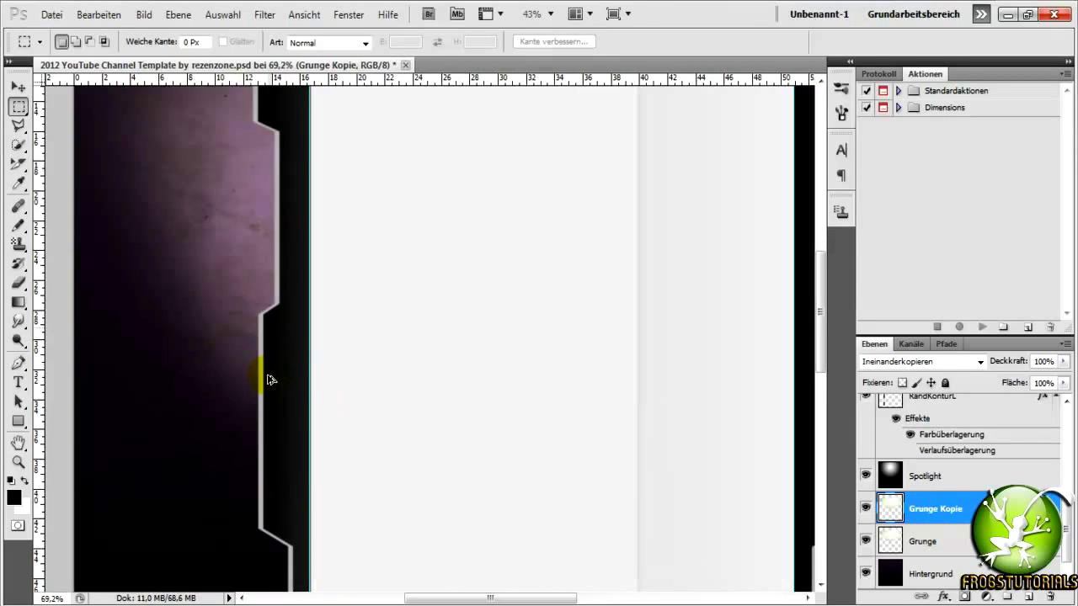
{"action": "scroll", "coordinate": [267, 379], "scroll_direction": "down", "scroll_amount": 1}
{"action": "scroll", "coordinate": [268, 379], "scroll_direction": "down", "scroll_amount": 1}
{"action": "scroll", "coordinate": [268, 379], "scroll_direction": "down", "scroll_amount": 1}
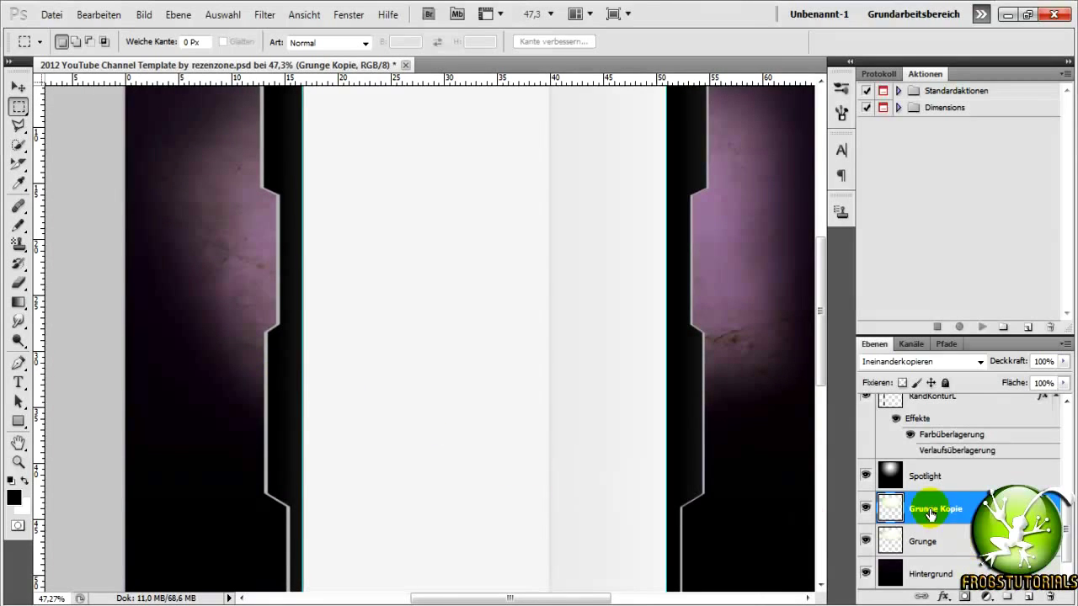
{"action": "scroll", "coordinate": [927, 505], "scroll_direction": "up", "scroll_amount": 1}
{"action": "scroll", "coordinate": [924, 504], "scroll_direction": "up", "scroll_amount": 1}
{"action": "scroll", "coordinate": [923, 503], "scroll_direction": "up", "scroll_amount": 1}
Nudge the RandKonturL outline layer two pixels left with the Move tool
{"action": "scroll", "coordinate": [918, 499], "scroll_direction": "up", "scroll_amount": 1}
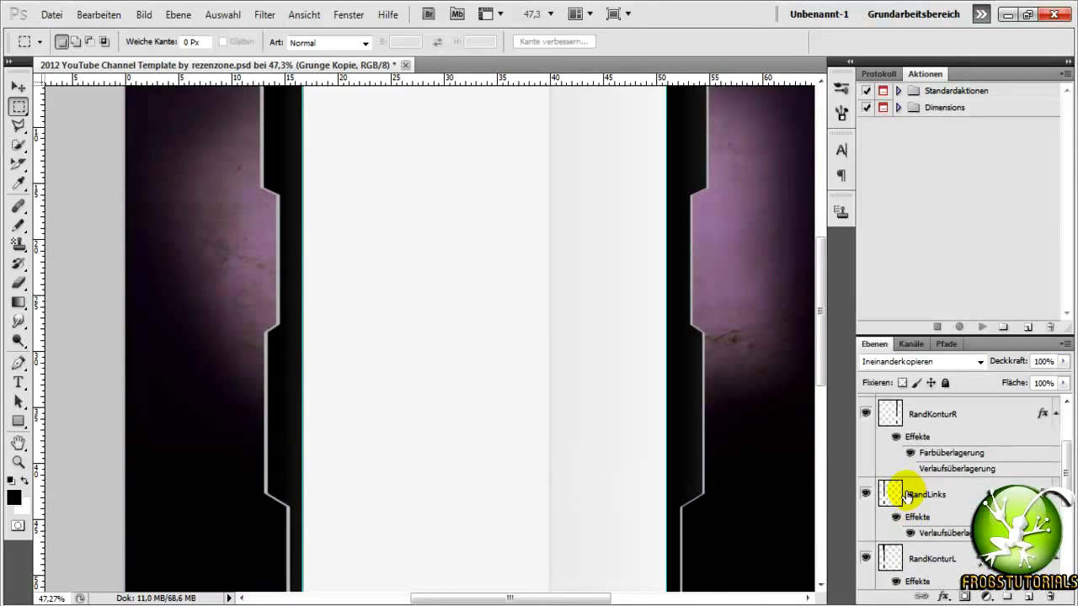
{"action": "left_click", "coordinate": [910, 495]}
{"action": "left_click", "coordinate": [922, 559]}
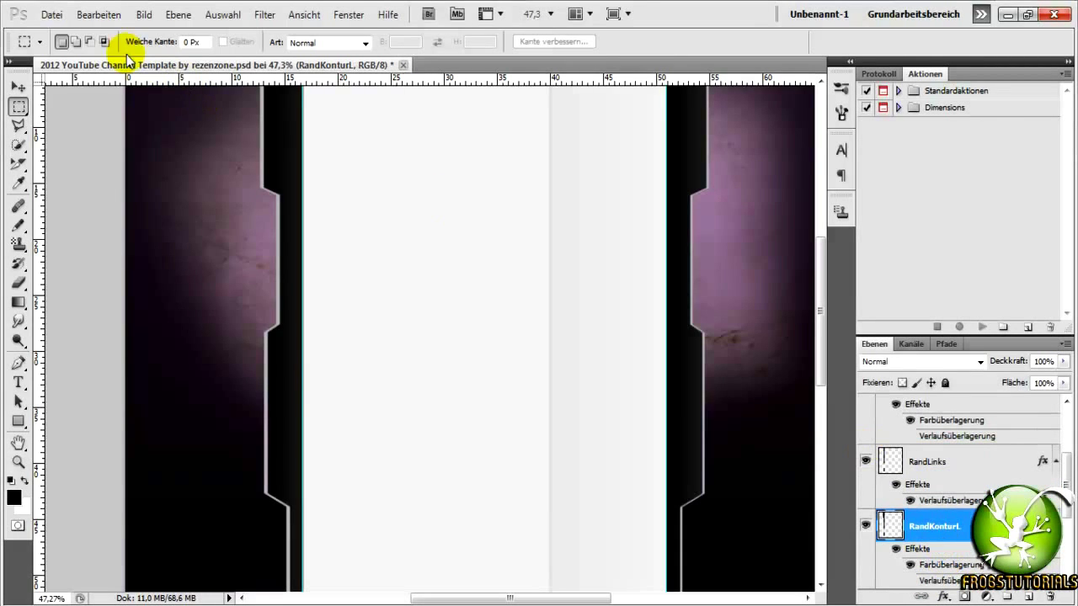
{"action": "left_click", "coordinate": [17, 87]}
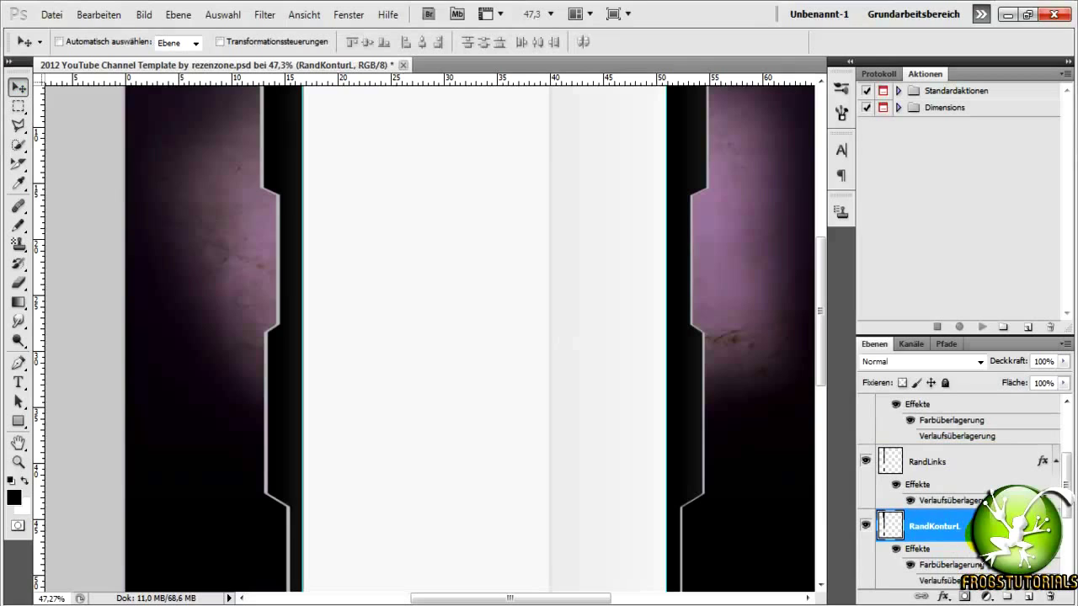
{"action": "key", "text": "Left"}
{"action": "key", "text": "Left"}
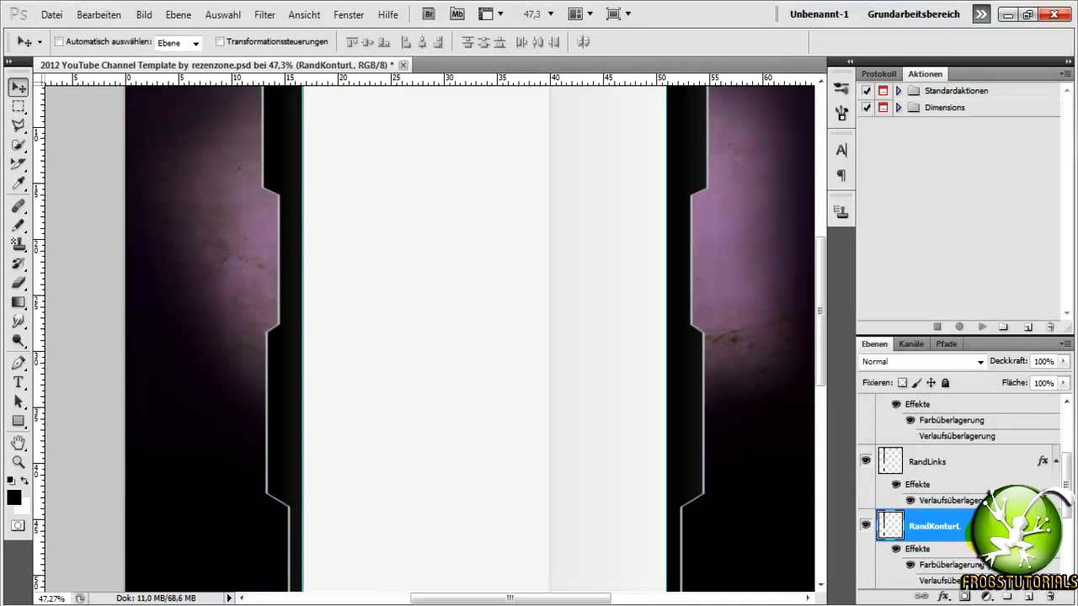
{"action": "key", "text": "Left"}
Select the RandRechts layer in the Layers panel
{"action": "scroll", "coordinate": [681, 343], "scroll_direction": "down", "scroll_amount": 2}
{"action": "scroll", "coordinate": [681, 347], "scroll_direction": "down", "scroll_amount": 2}
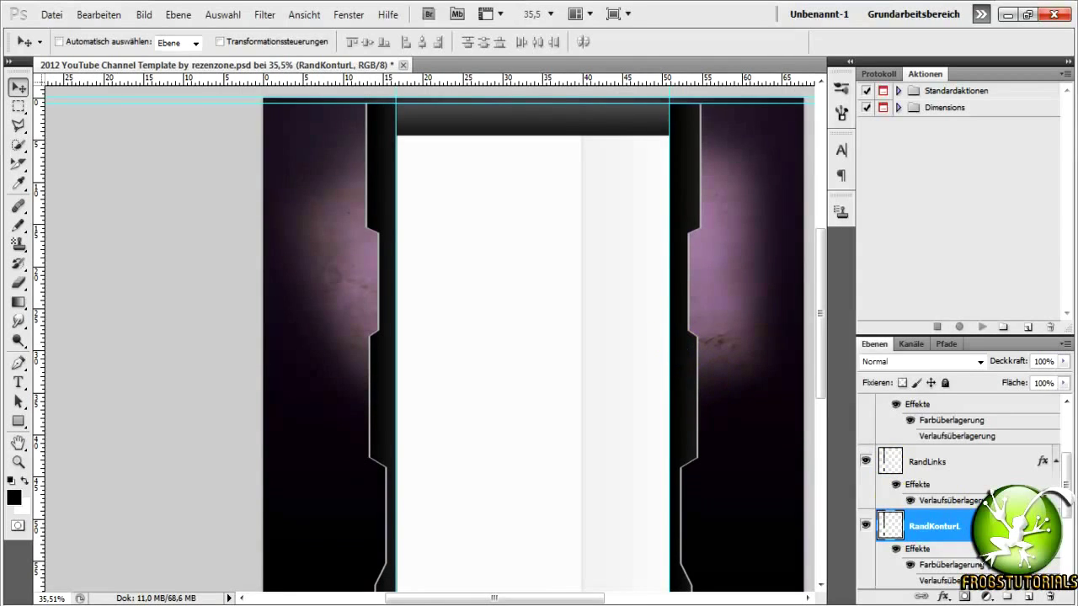
{"action": "scroll", "coordinate": [927, 497], "scroll_direction": "down", "scroll_amount": 3}
{"action": "scroll", "coordinate": [921, 489], "scroll_direction": "up", "scroll_amount": 2}
{"action": "scroll", "coordinate": [943, 510], "scroll_direction": "up", "scroll_amount": 3}
{"action": "scroll", "coordinate": [899, 482], "scroll_direction": "up", "scroll_amount": 3}
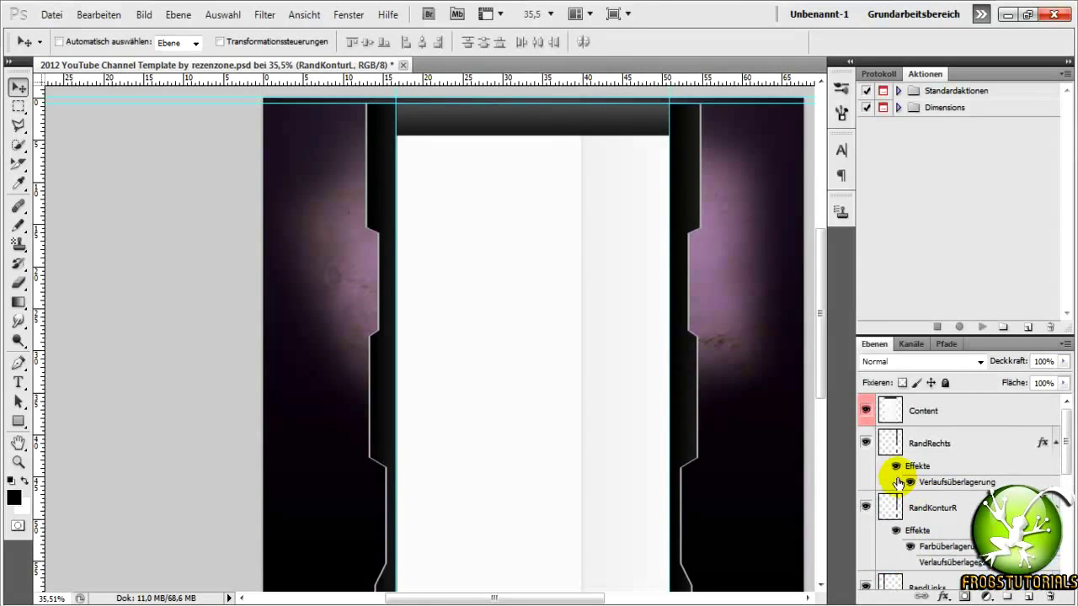
{"action": "left_click", "coordinate": [930, 444]}
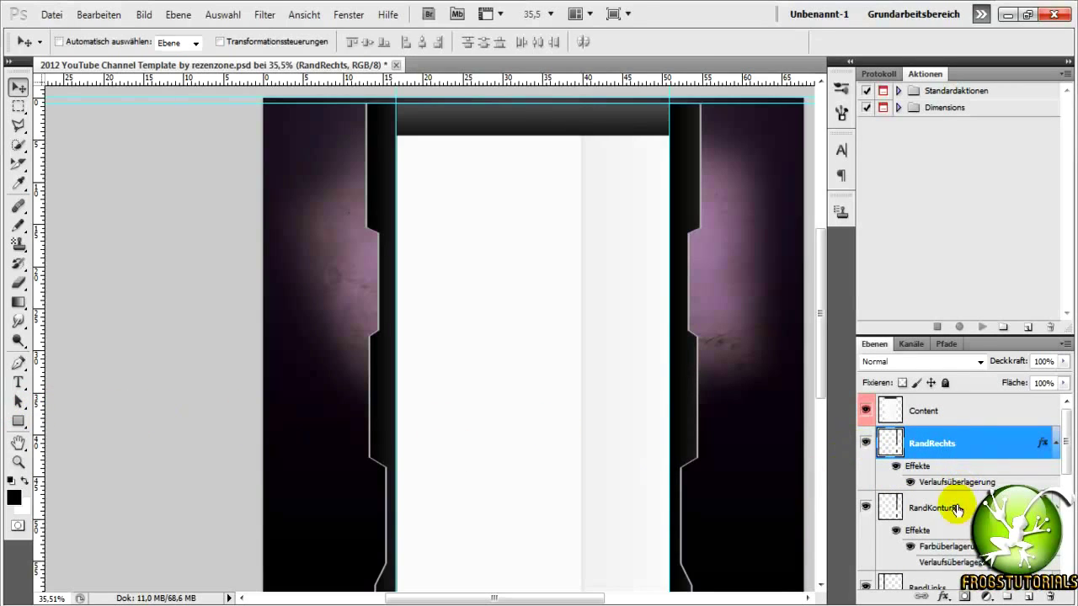
{"action": "left_click", "coordinate": [935, 417]}
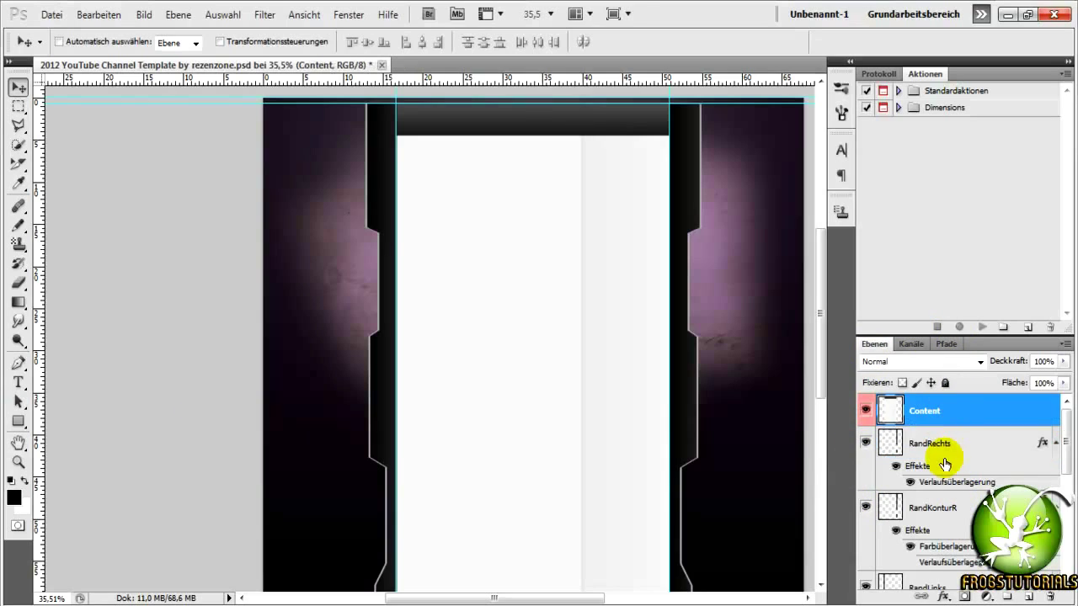
{"action": "left_click", "coordinate": [938, 450]}
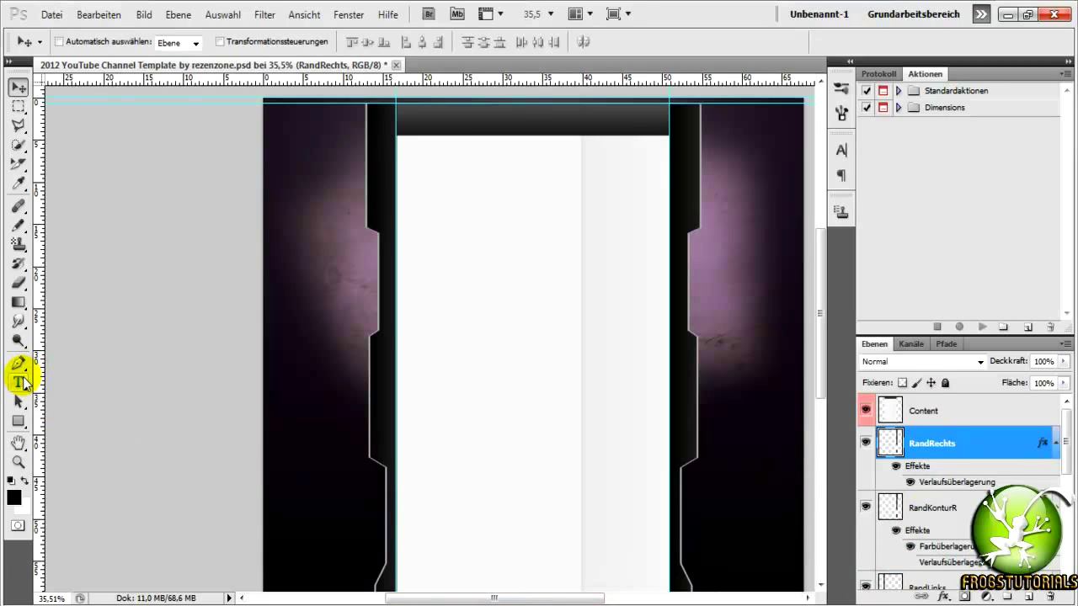
Add a FrogsTutorials text layer on the right border strip
{"action": "left_click", "coordinate": [21, 379]}
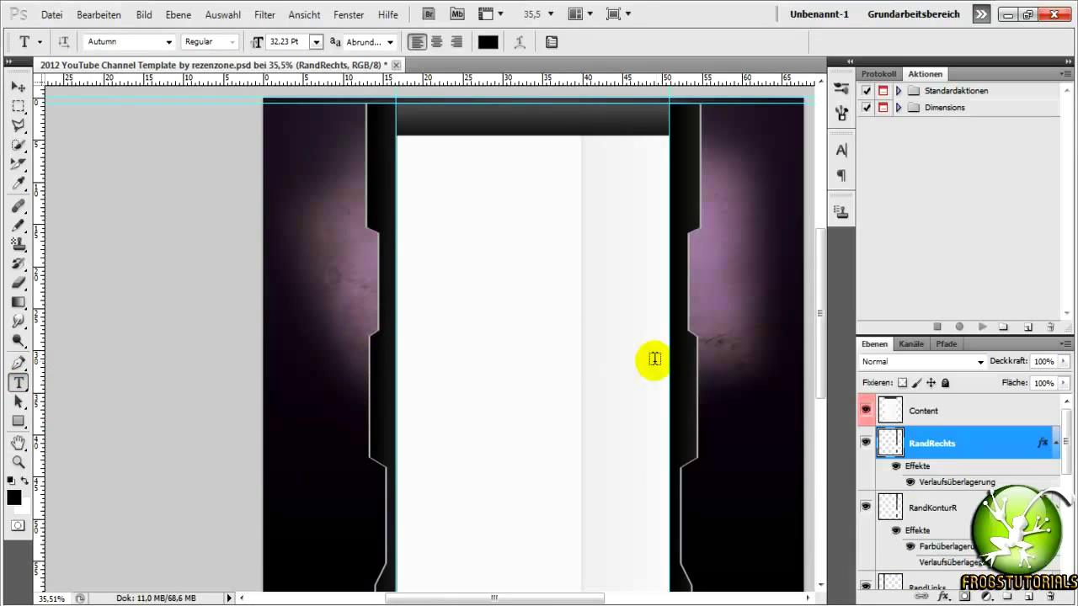
{"action": "left_click", "coordinate": [686, 401]}
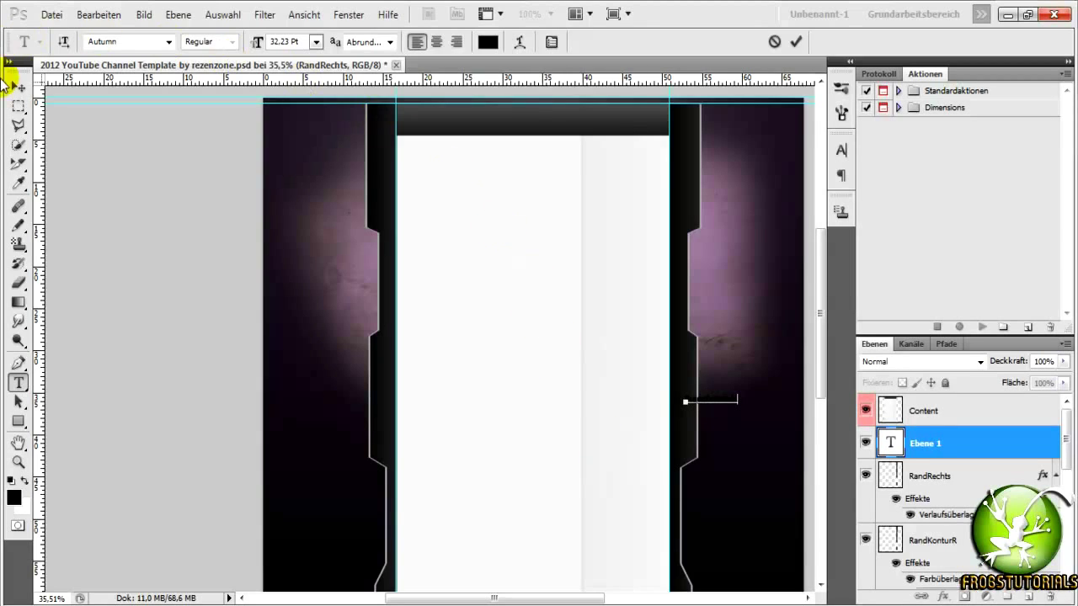
{"action": "left_click", "coordinate": [17, 85]}
Rotate the FrogsTutorials text 90° to run vertically and apply the transform
{"action": "key", "text": "ctrl+t"}
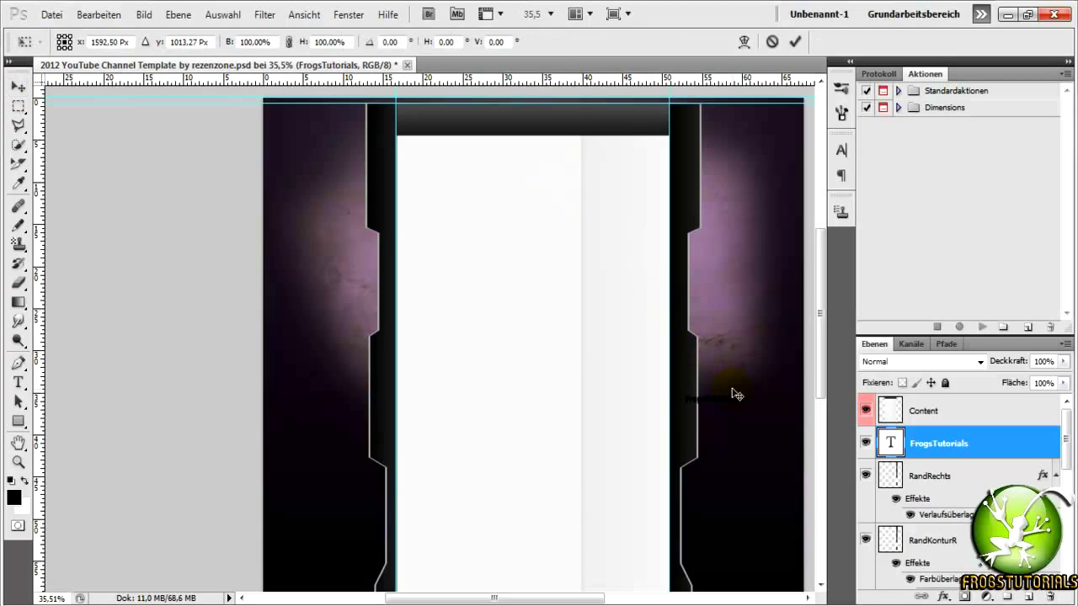
{"action": "mouse_move", "coordinate": [721, 367]}
{"action": "left_mouse_down"}
{"action": "mouse_move", "coordinate": [742, 423]}
{"action": "mouse_move", "coordinate": [757, 425]}
{"action": "mouse_move", "coordinate": [692, 420]}
{"action": "left_mouse_up"}
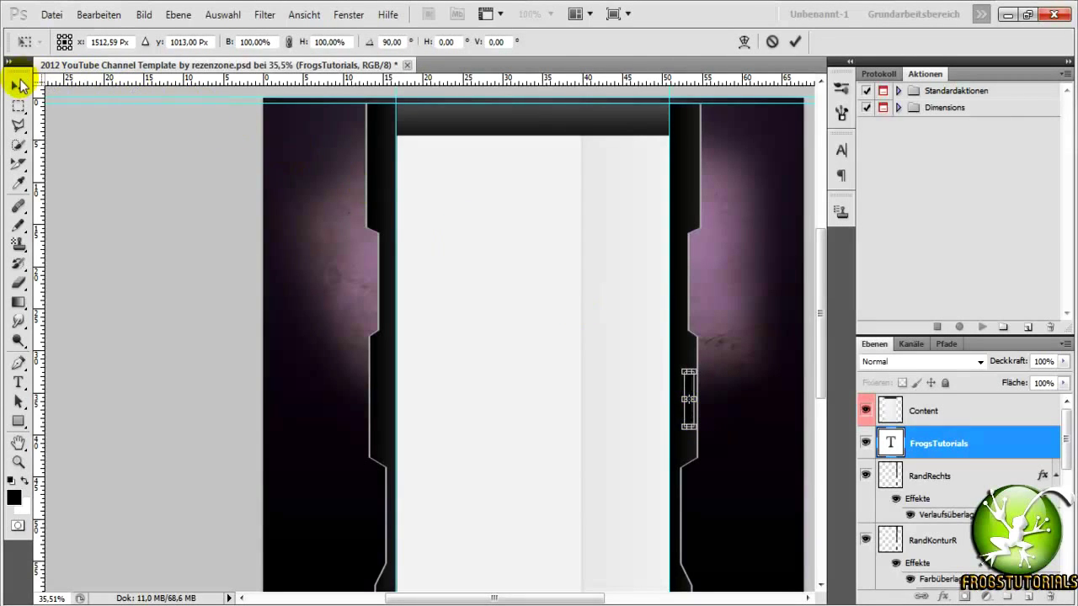
{"action": "left_click", "coordinate": [18, 86]}
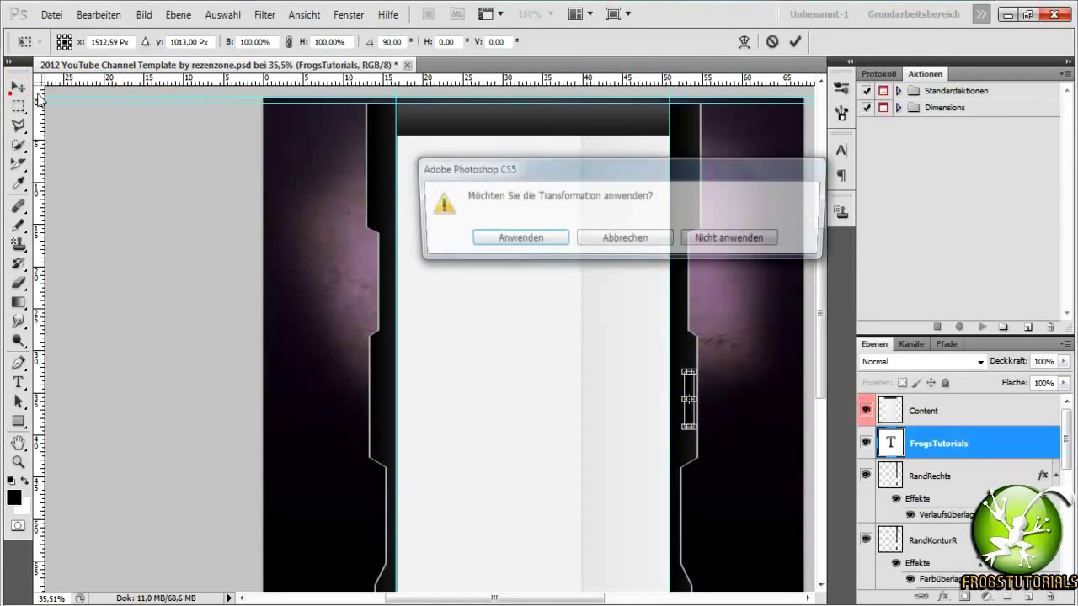
{"action": "left_click", "coordinate": [474, 240]}
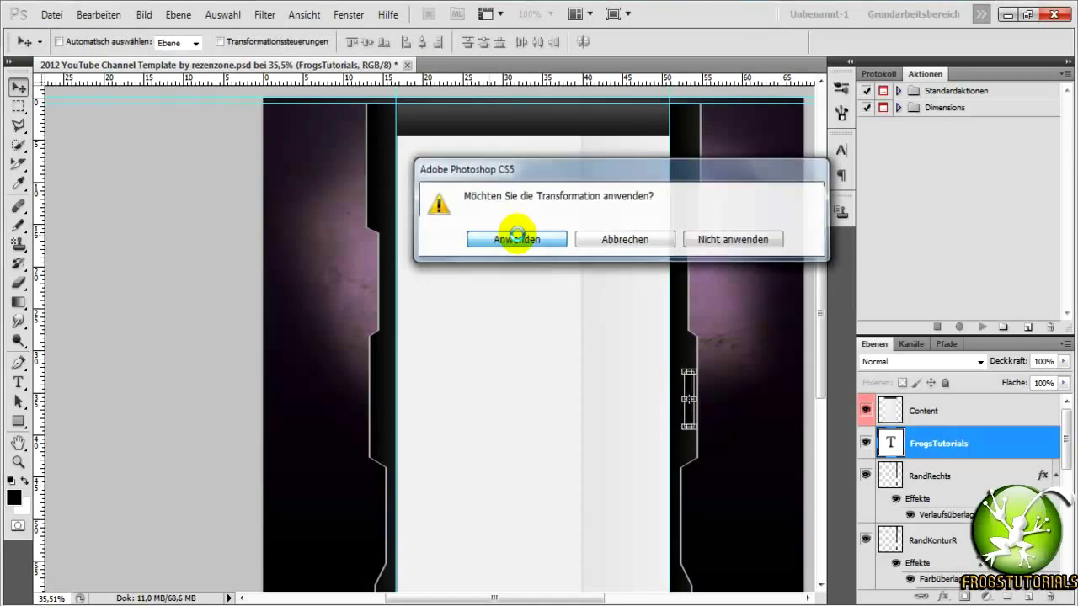
Increase the FrogsTutorials font size to 54.23 Pt
{"action": "double_click", "coordinate": [890, 446]}
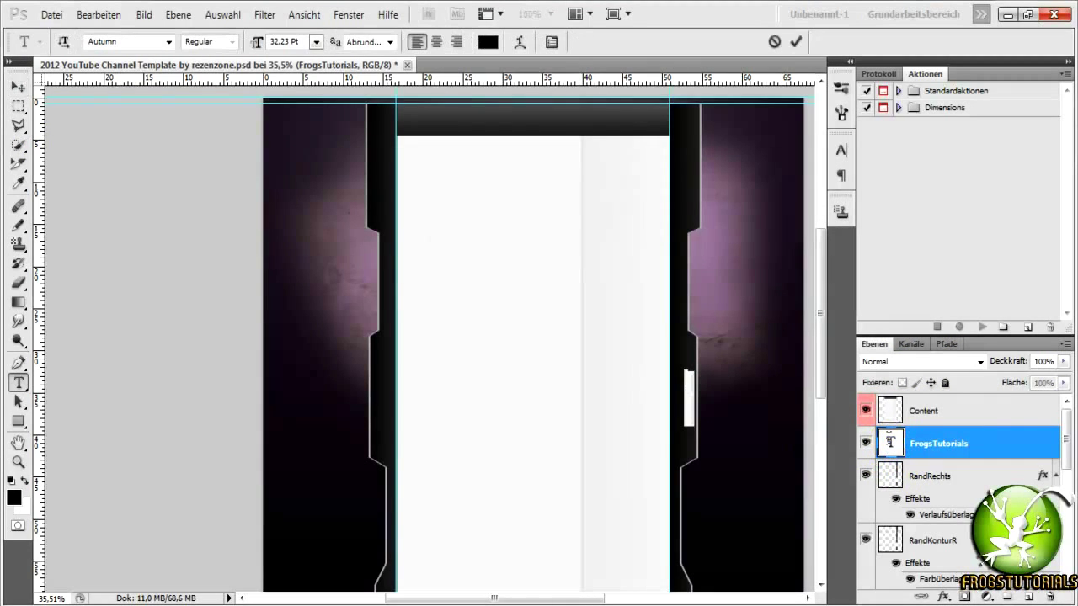
{"action": "key", "text": "Up"}
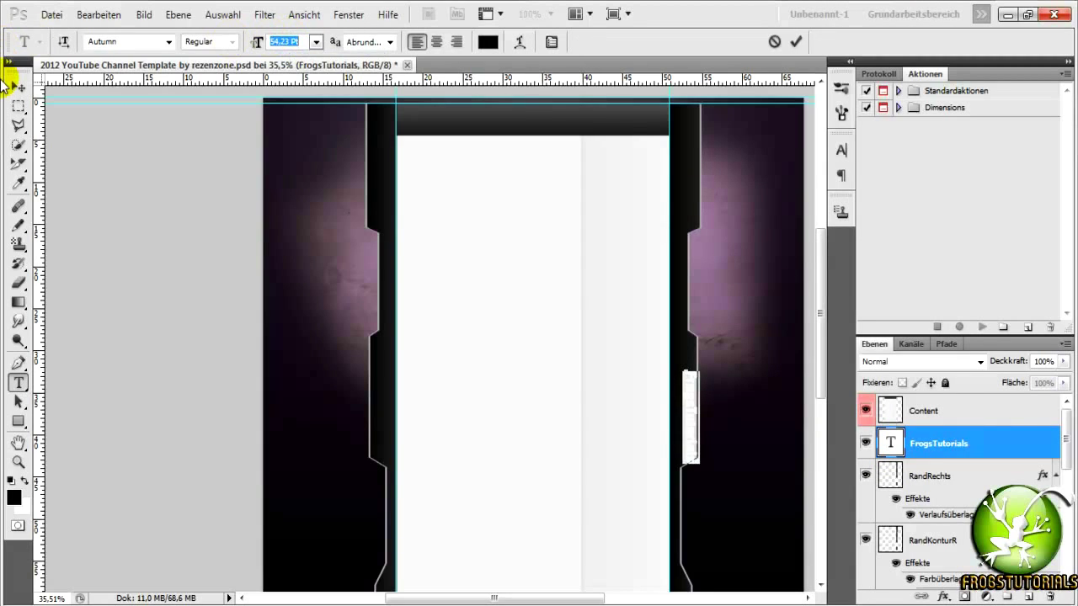
{"action": "left_click", "coordinate": [18, 87]}
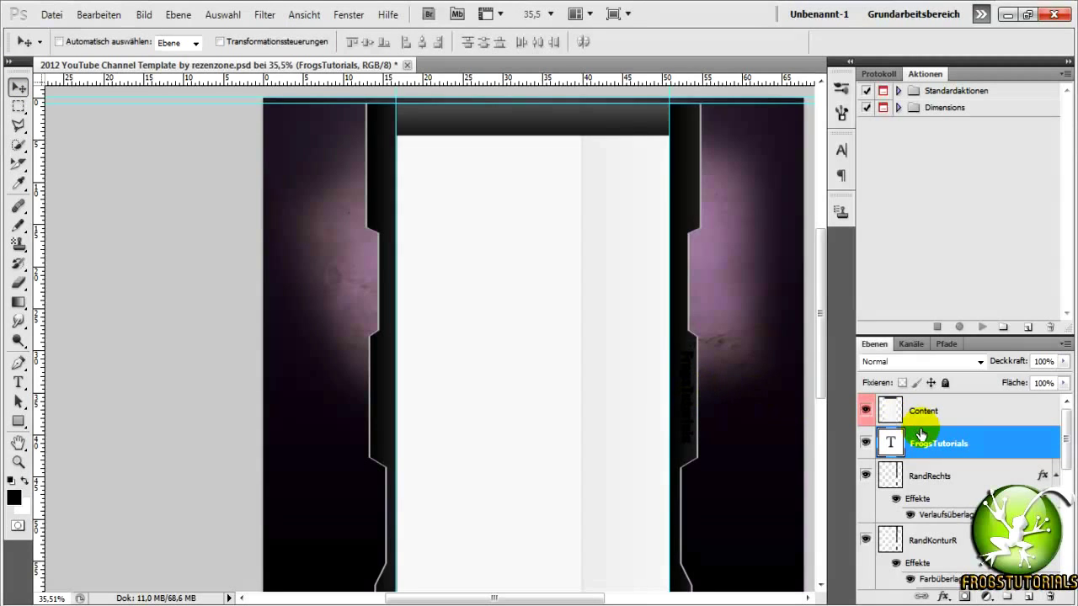
Colour the vertical FrogsTutorials text light grey #dbdbdb
{"action": "double_click", "coordinate": [890, 443]}
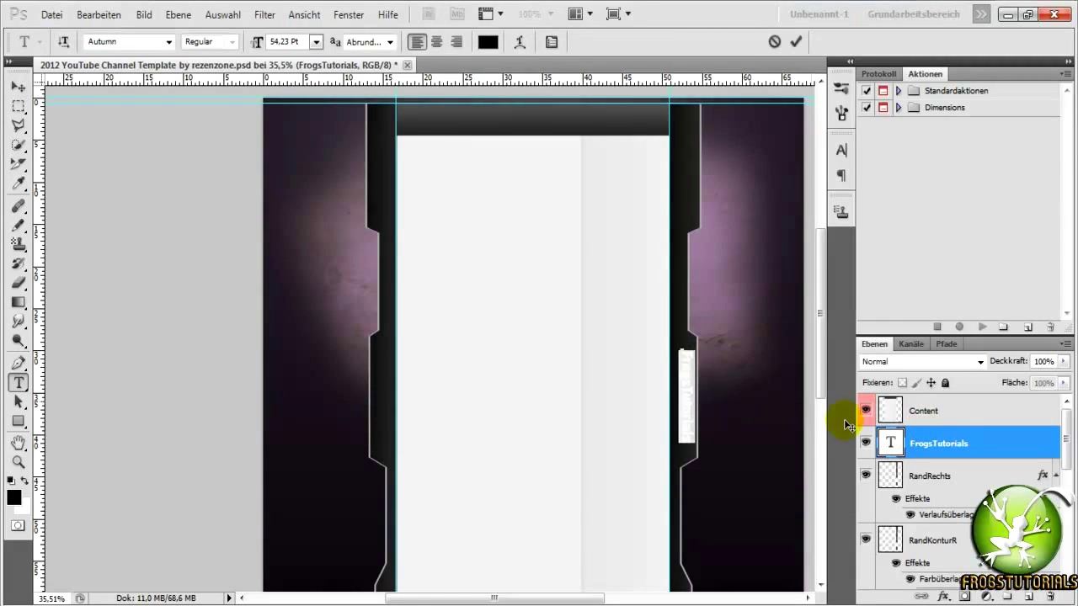
{"action": "left_click", "coordinate": [489, 43]}
{"action": "left_click", "coordinate": [444, 202]}
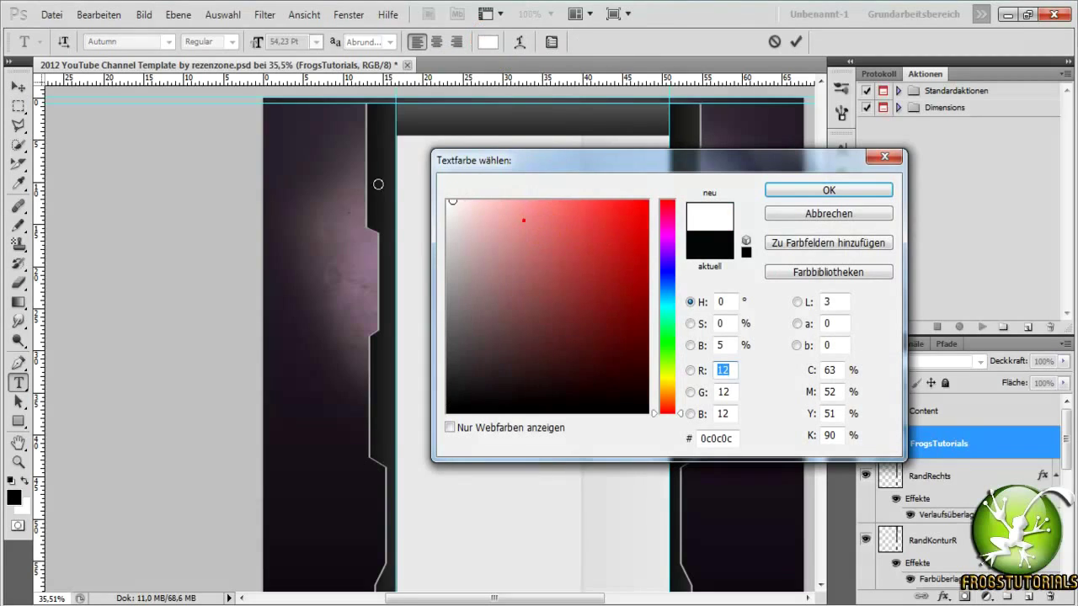
{"action": "mouse_move", "coordinate": [460, 166]}
{"action": "left_mouse_down"}
{"action": "mouse_move", "coordinate": [942, 177]}
{"action": "mouse_move", "coordinate": [732, 164]}
{"action": "mouse_move", "coordinate": [718, 215]}
{"action": "left_mouse_up"}
{"action": "left_click", "coordinate": [732, 206]}
{"action": "left_click", "coordinate": [724, 200]}
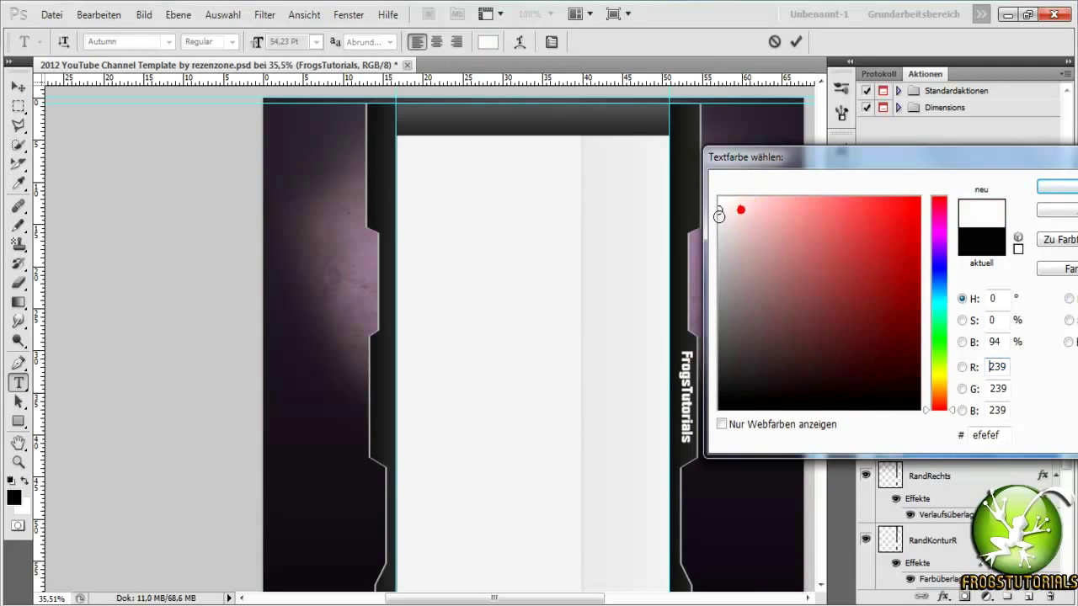
{"action": "mouse_move", "coordinate": [718, 215]}
{"action": "left_mouse_down"}
{"action": "mouse_move", "coordinate": [741, 240]}
{"action": "mouse_move", "coordinate": [718, 217]}
{"action": "mouse_move", "coordinate": [724, 242]}
{"action": "left_mouse_up"}
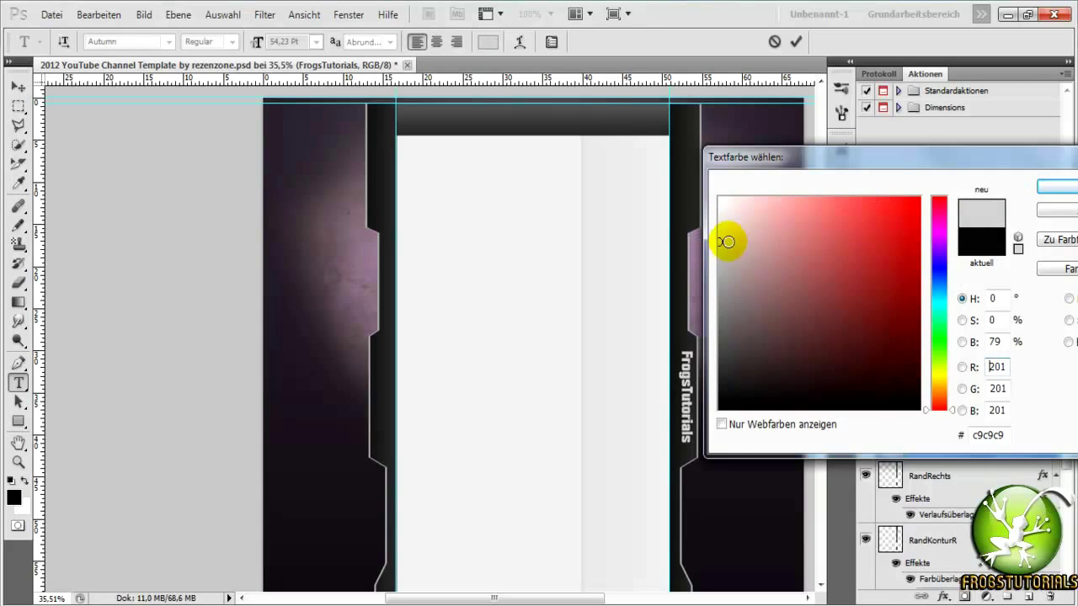
{"action": "left_click_drag", "start_coordinate": [728, 242], "coordinate": [725, 227]}
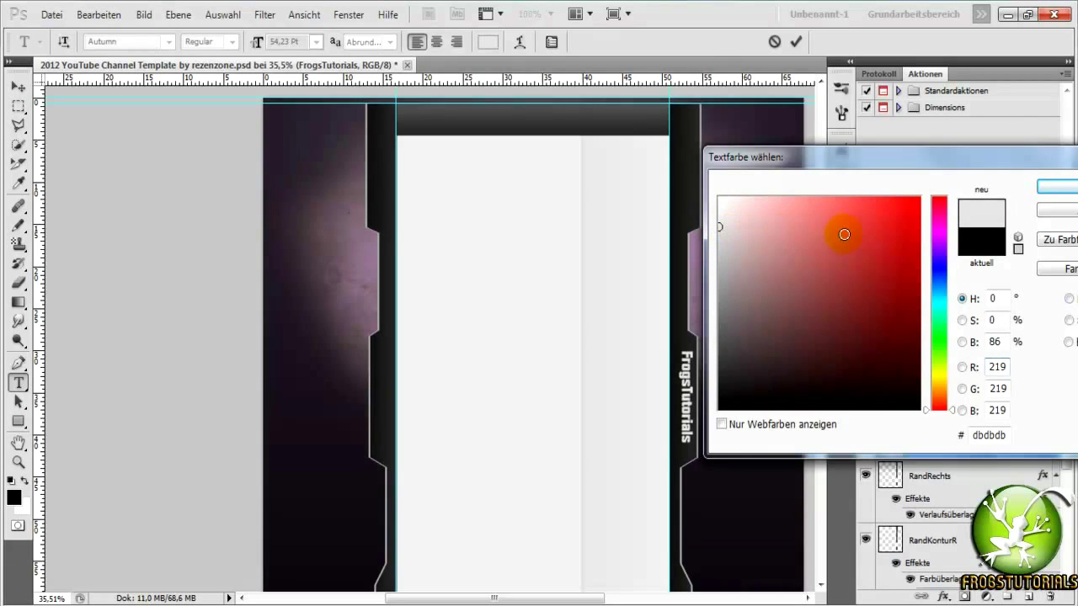
{"action": "left_click", "coordinate": [1053, 186]}
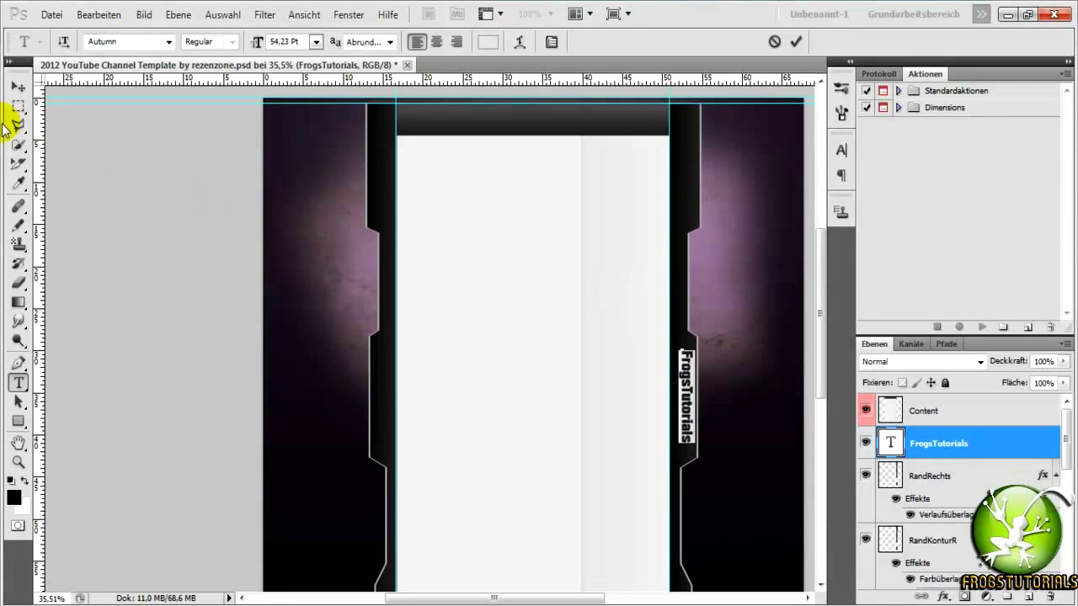
{"action": "left_click", "coordinate": [18, 87]}
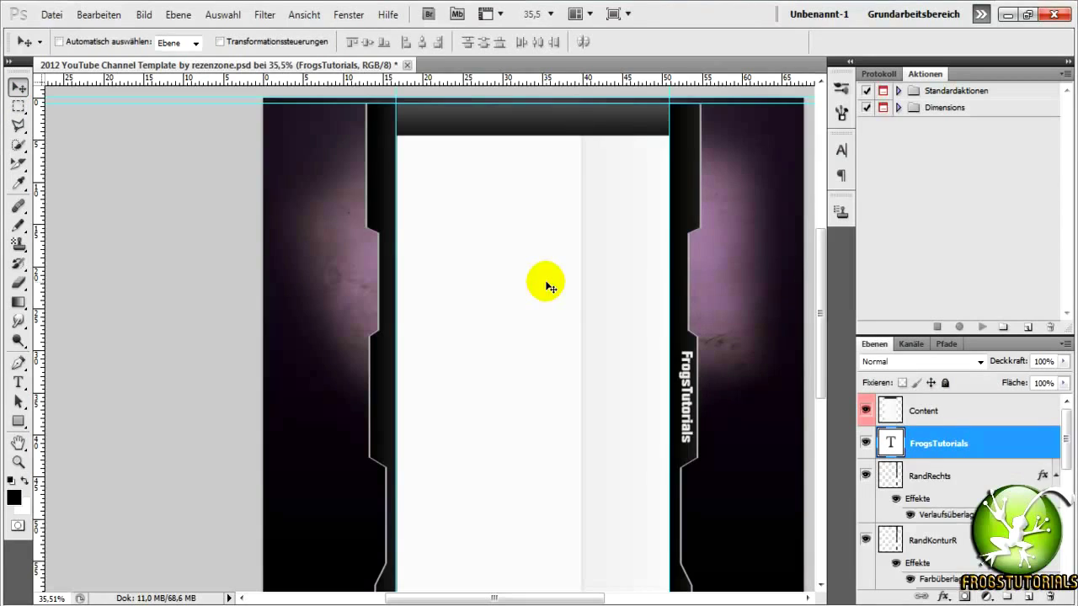
Duplicate the FrogsTutorials text onto the left border and rotate the copy 180°
{"action": "key", "text": "ctrl+j"}
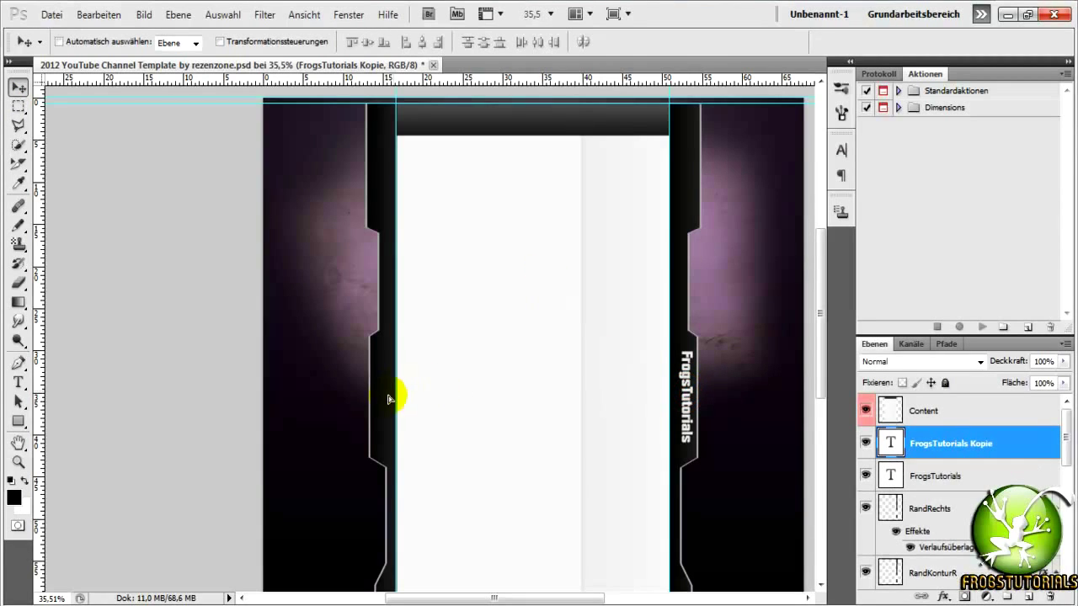
{"action": "mouse_move", "coordinate": [389, 399]}
{"action": "left_mouse_down"}
{"action": "mouse_move", "coordinate": [336, 431]}
{"action": "mouse_move", "coordinate": [325, 419]}
{"action": "left_mouse_up"}
{"action": "key", "text": "ctrl+t"}
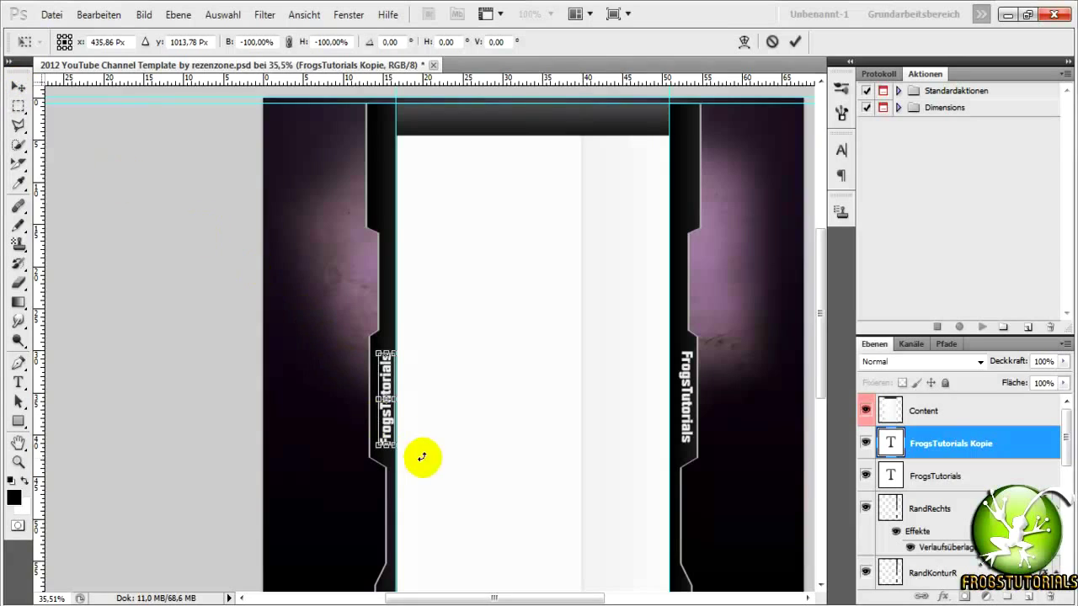
{"action": "left_click_drag", "start_coordinate": [388, 413], "coordinate": [385, 418]}
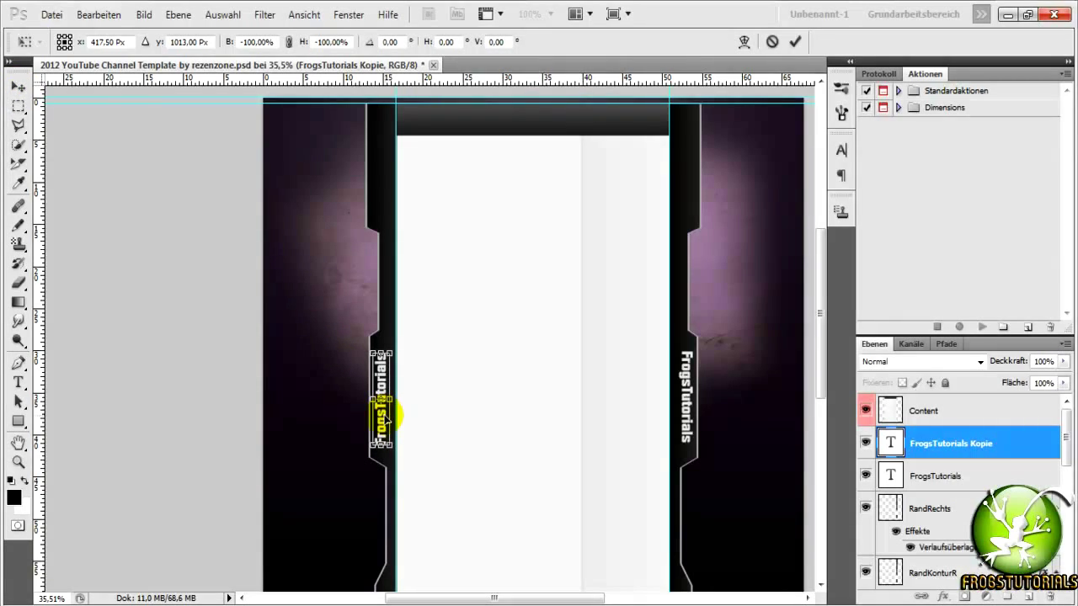
{"action": "left_click_drag", "start_coordinate": [386, 417], "coordinate": [388, 416]}
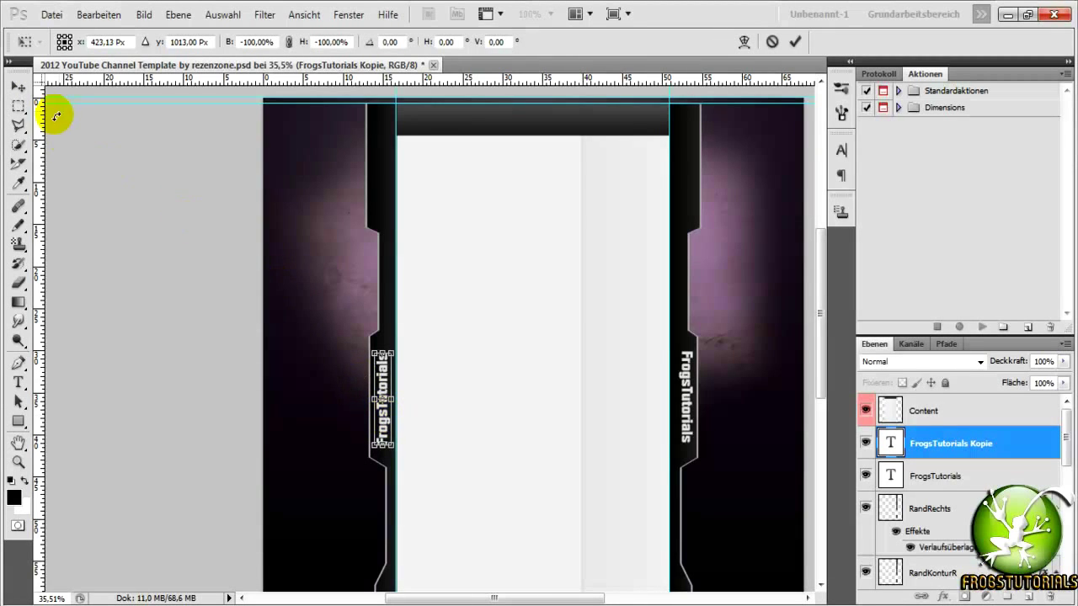
{"action": "left_click", "coordinate": [17, 88]}
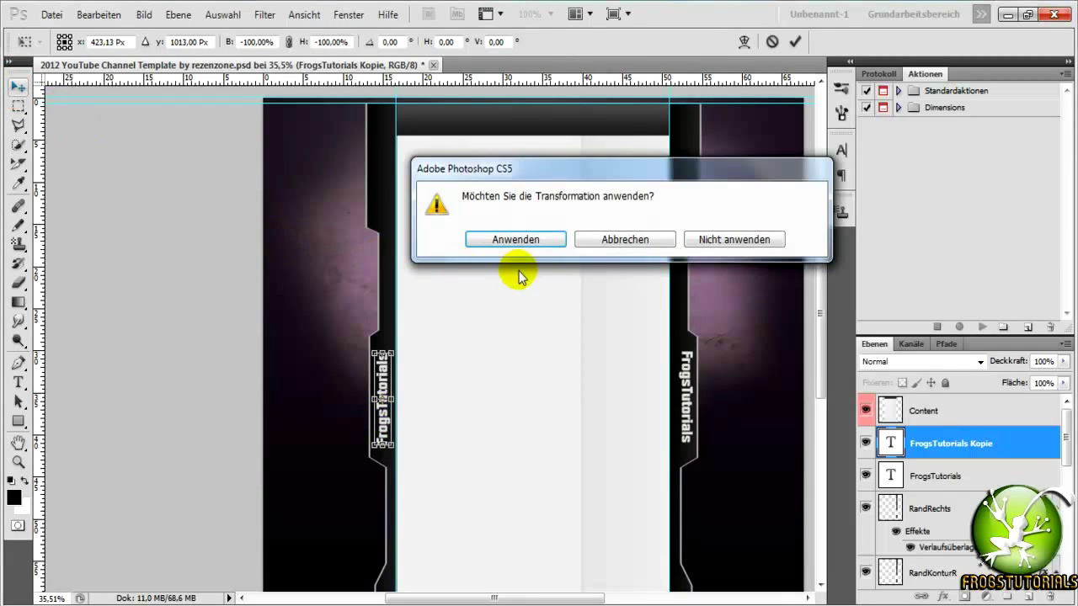
{"action": "left_click", "coordinate": [525, 238]}
{"action": "scroll", "coordinate": [506, 272], "scroll_direction": "down", "scroll_amount": 2}
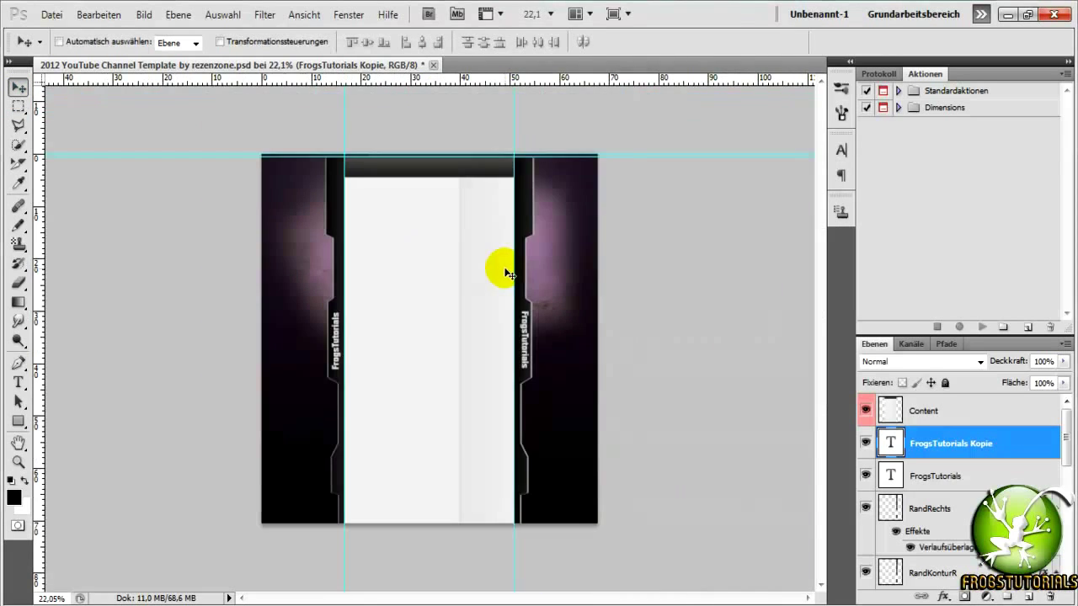
{"action": "scroll", "coordinate": [490, 297], "scroll_direction": "up", "scroll_amount": 1}
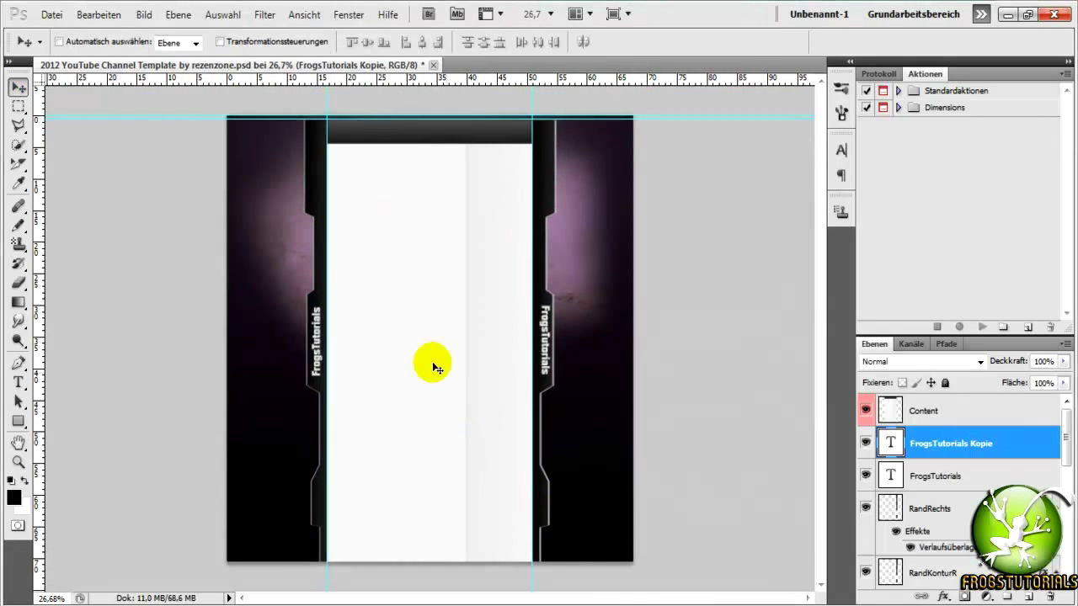
{"action": "scroll", "coordinate": [373, 327], "scroll_direction": "up", "scroll_amount": 1}
{"action": "scroll", "coordinate": [373, 327], "scroll_direction": "up", "scroll_amount": 1}
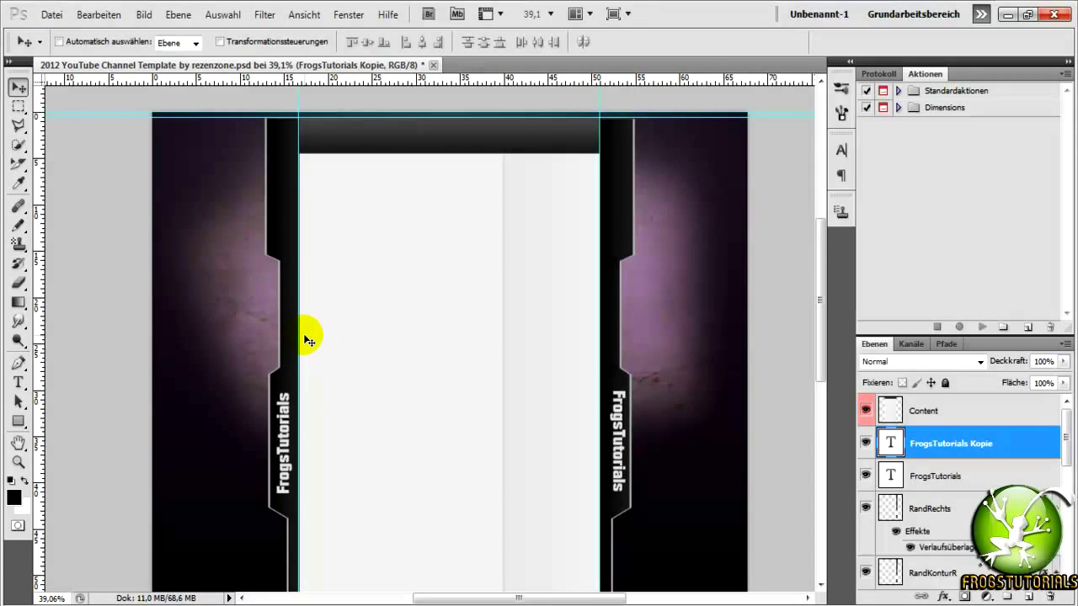
{"action": "scroll", "coordinate": [308, 337], "scroll_direction": "down", "scroll_amount": 3}
{"action": "scroll", "coordinate": [308, 337], "scroll_direction": "down", "scroll_amount": 2}
{"action": "scroll", "coordinate": [202, 265], "scroll_direction": "down", "scroll_amount": 3}
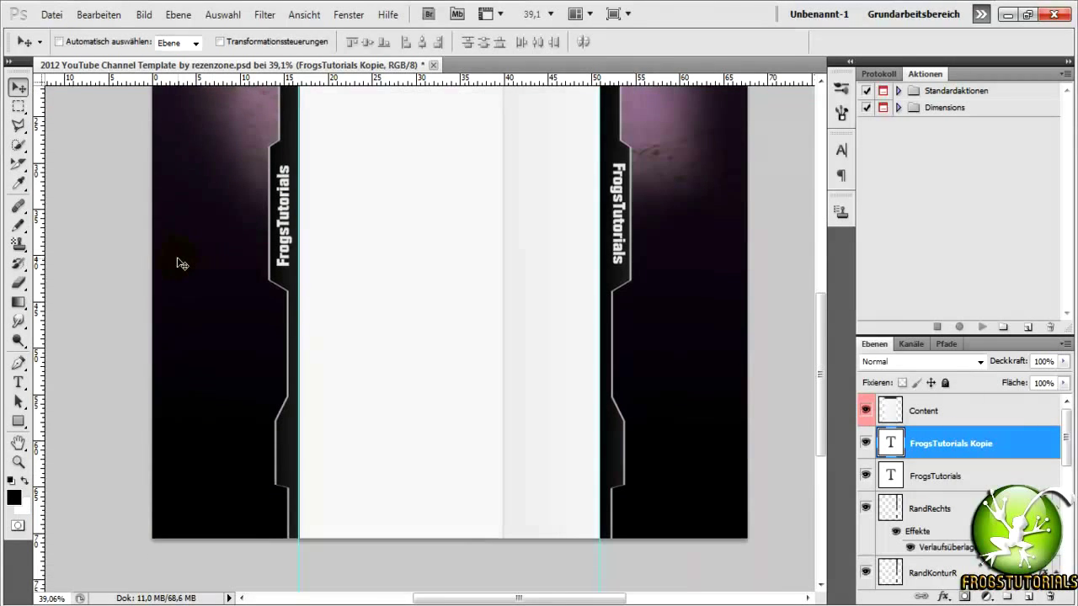
{"action": "scroll", "coordinate": [166, 272], "scroll_direction": "up", "scroll_amount": 2}
{"action": "scroll", "coordinate": [163, 272], "scroll_direction": "up", "scroll_amount": 1}
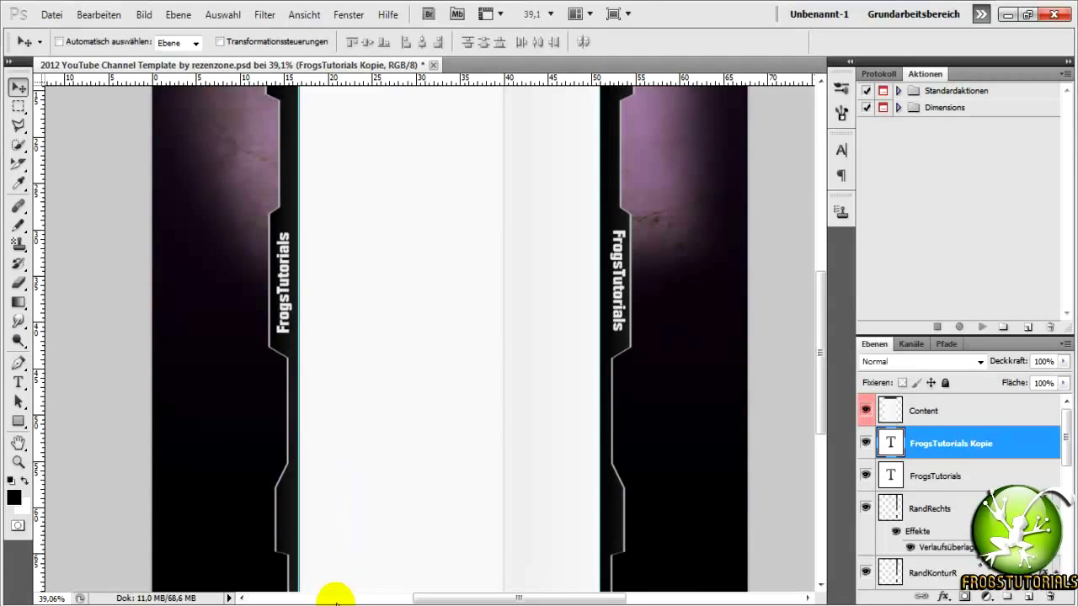
{"action": "left_click", "coordinate": [311, 423]}
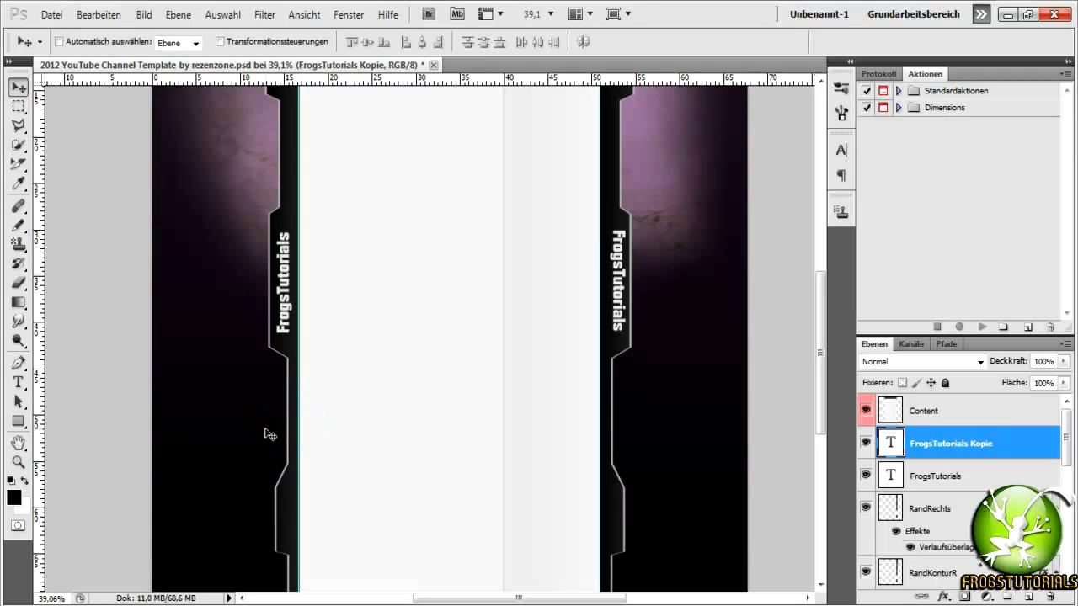